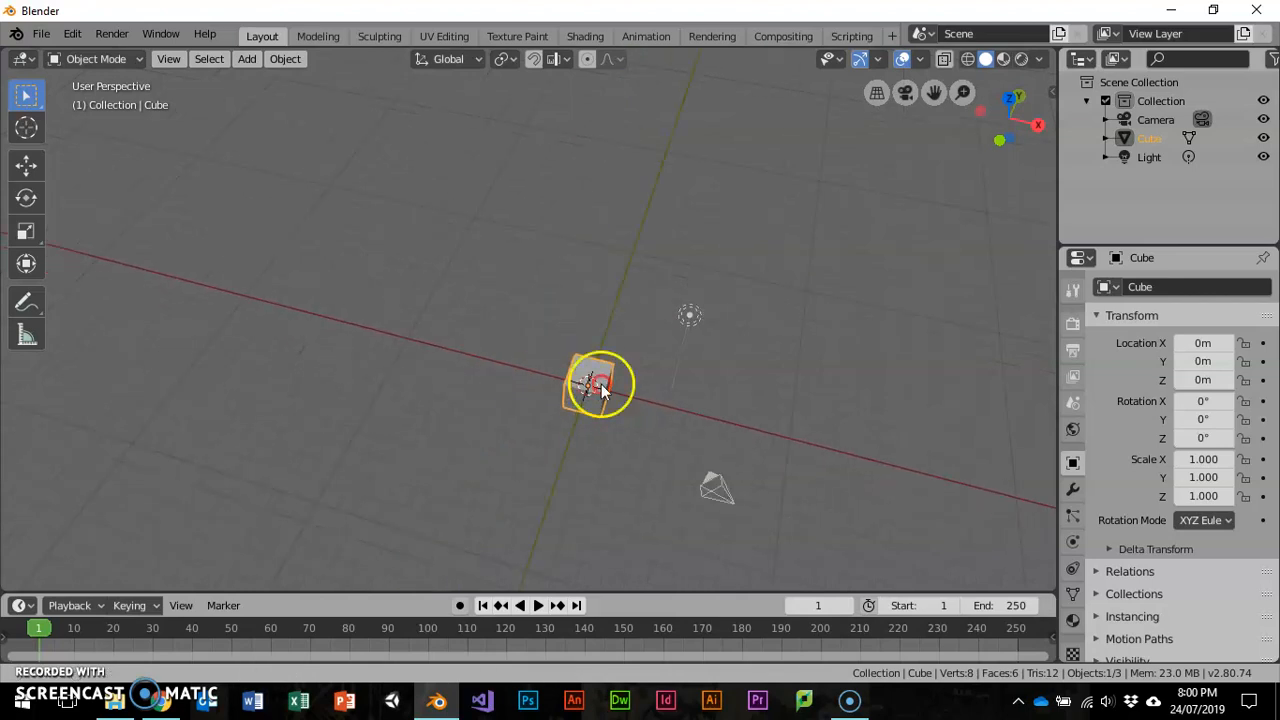
Delete the default cube from the scene.
{"action": "key", "text": "x"}
{"action": "left_click", "coordinate": [520, 329]}
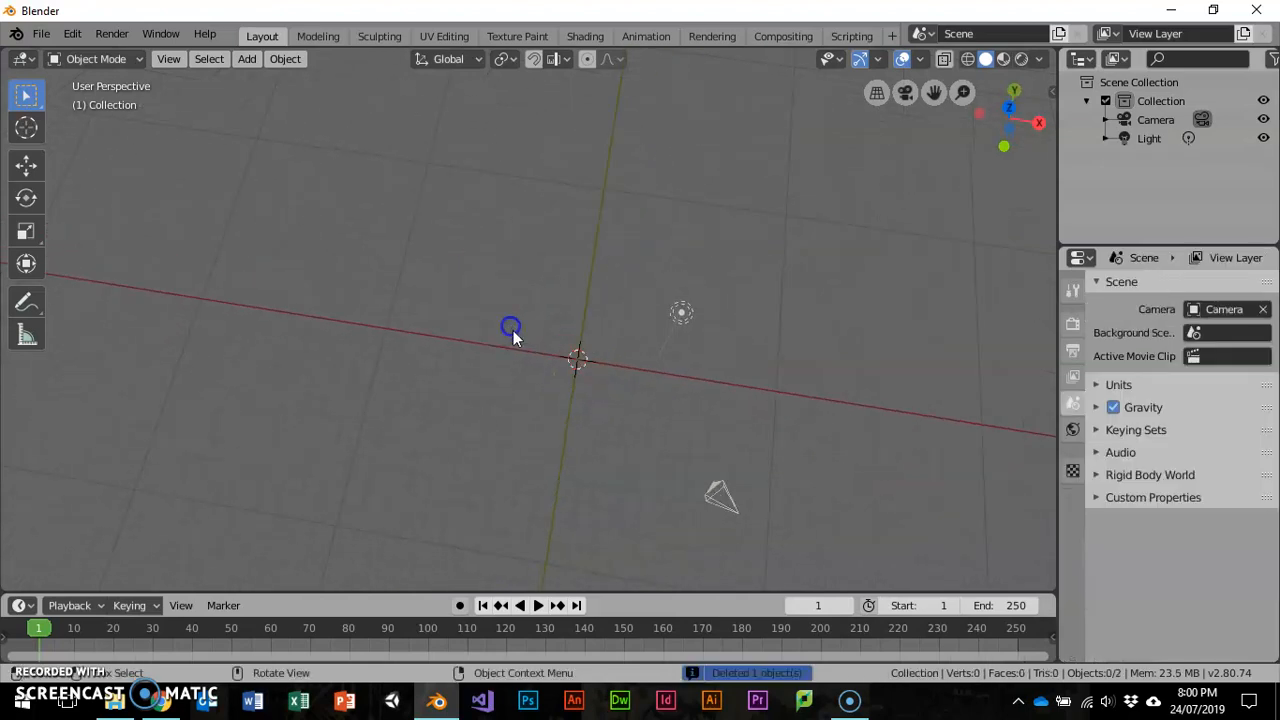
Reset the camera's X, Y and Z location and its X, Y and Z rotation to 0.
{"action": "left_click", "coordinate": [727, 508]}
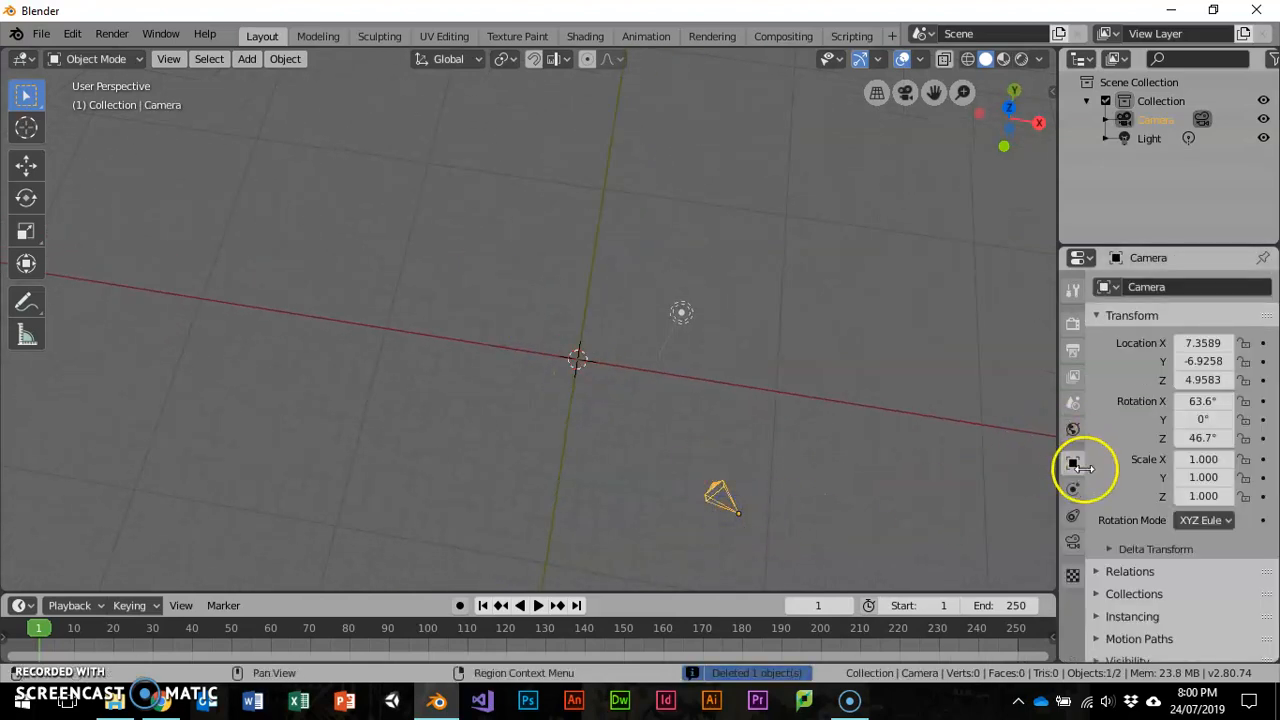
{"action": "double_click", "coordinate": [1205, 343]}
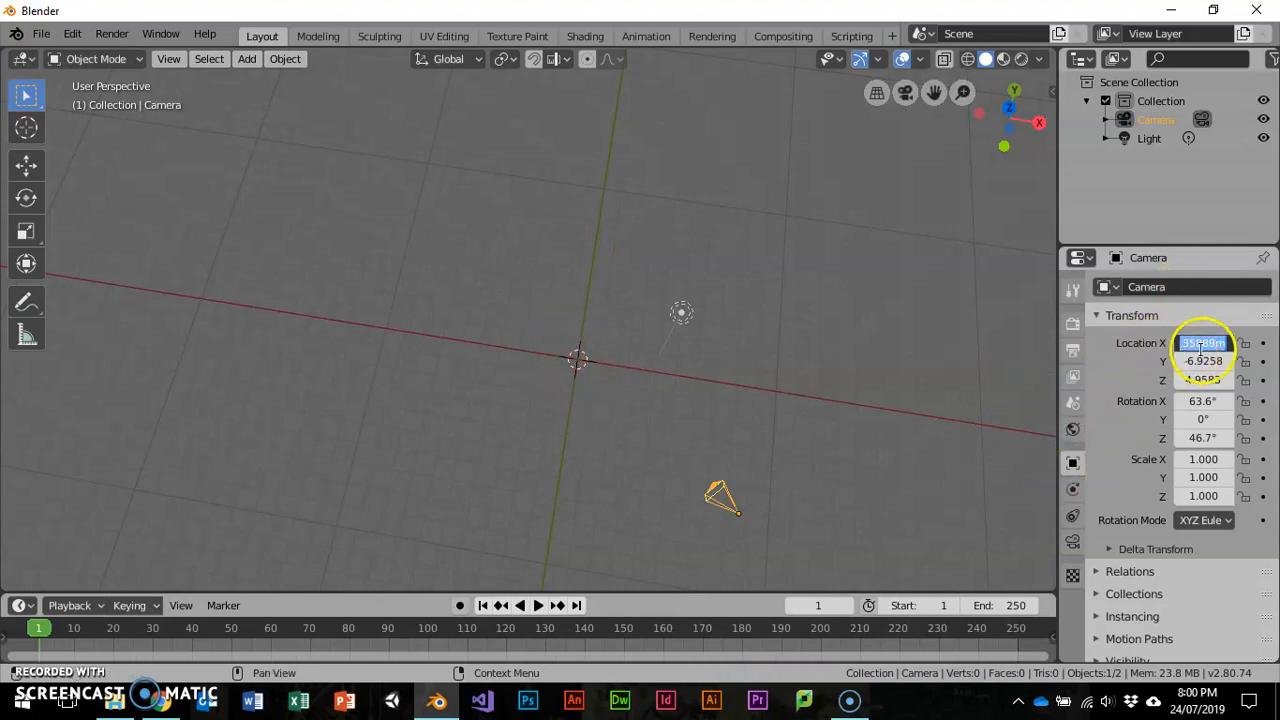
{"action": "type", "text": "0\t0\t0\t0\t0\t0"}
{"action": "key", "text": "Return"}
Raise the camera above the origin by setting its Z location to 10 m.
{"action": "middle_click_drag", "start_coordinate": [523, 414], "coordinate": [640, 392]}
{"action": "left_click_drag", "start_coordinate": [1203, 380], "coordinate": [1258, 380]}
{"action": "left_click", "coordinate": [1202, 380]}
{"action": "type", "text": "10"}
{"action": "key", "text": "Return"}
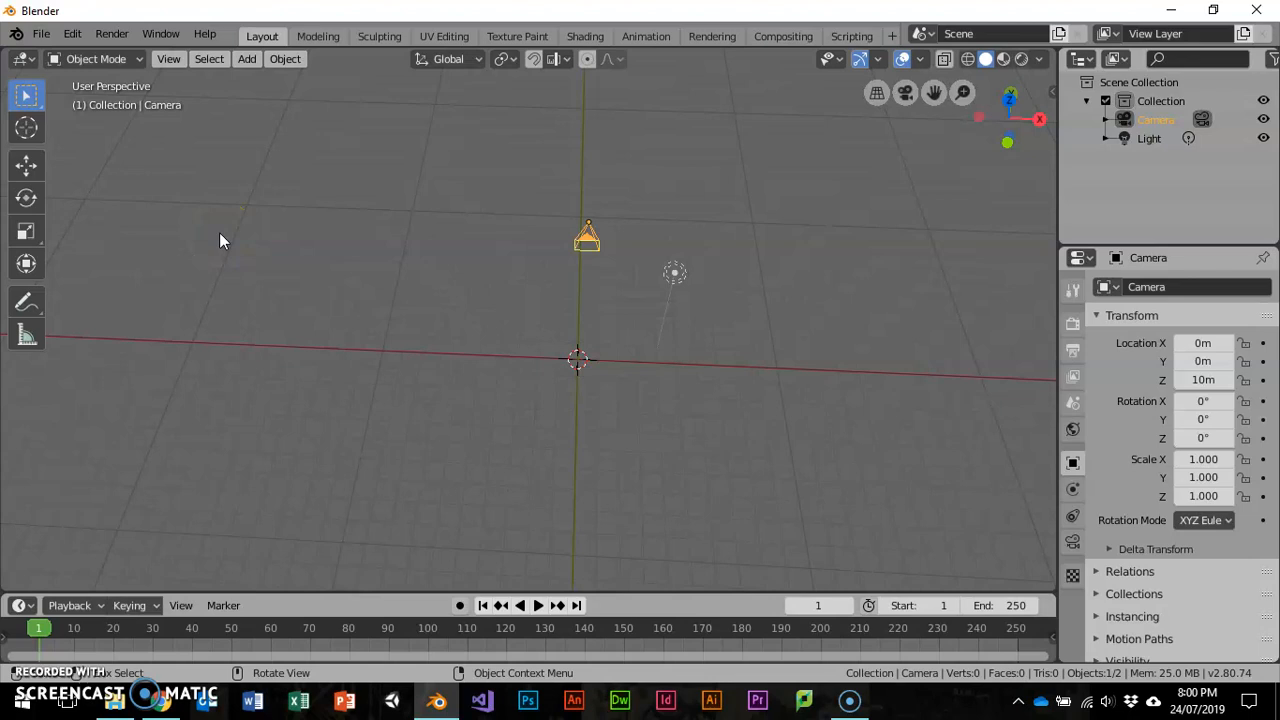
Search the add-on preferences for "image" and switch the Import Images as Planes add-on off and on again.
{"action": "key", "text": "shift+a"}
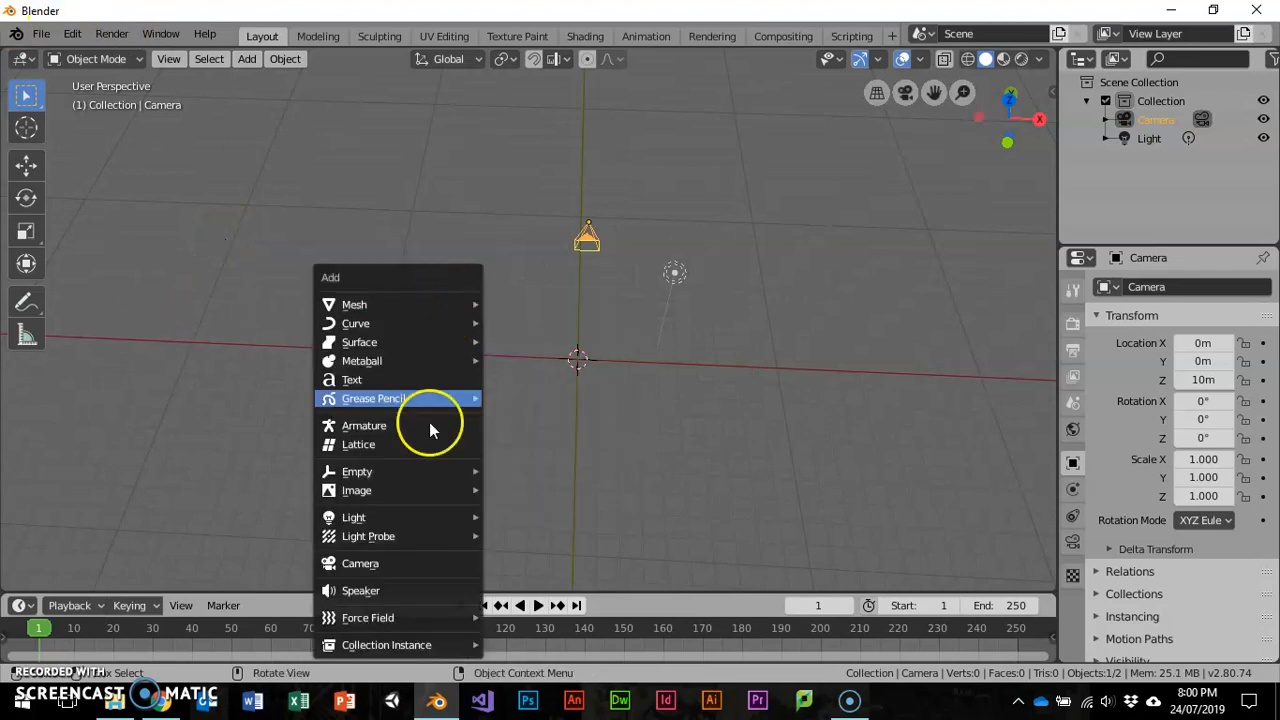
{"action": "mouse_move", "coordinate": [428, 491]}
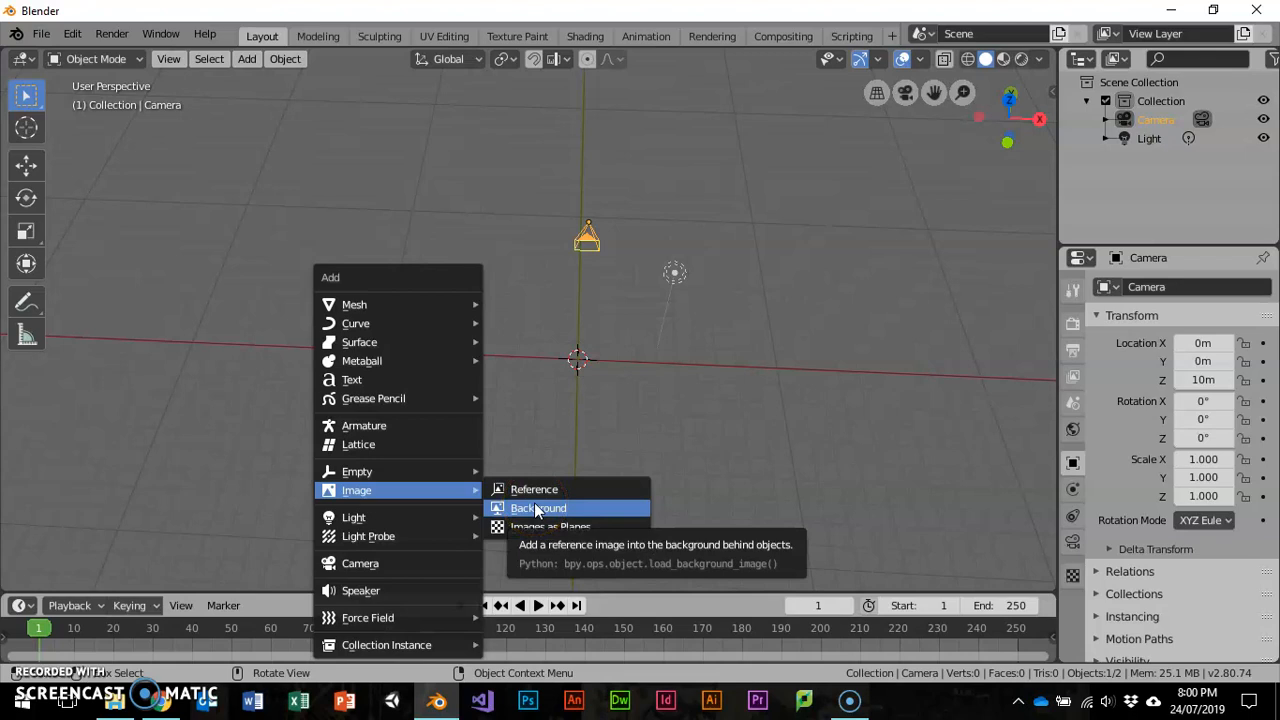
{"action": "left_click", "coordinate": [73, 34]}
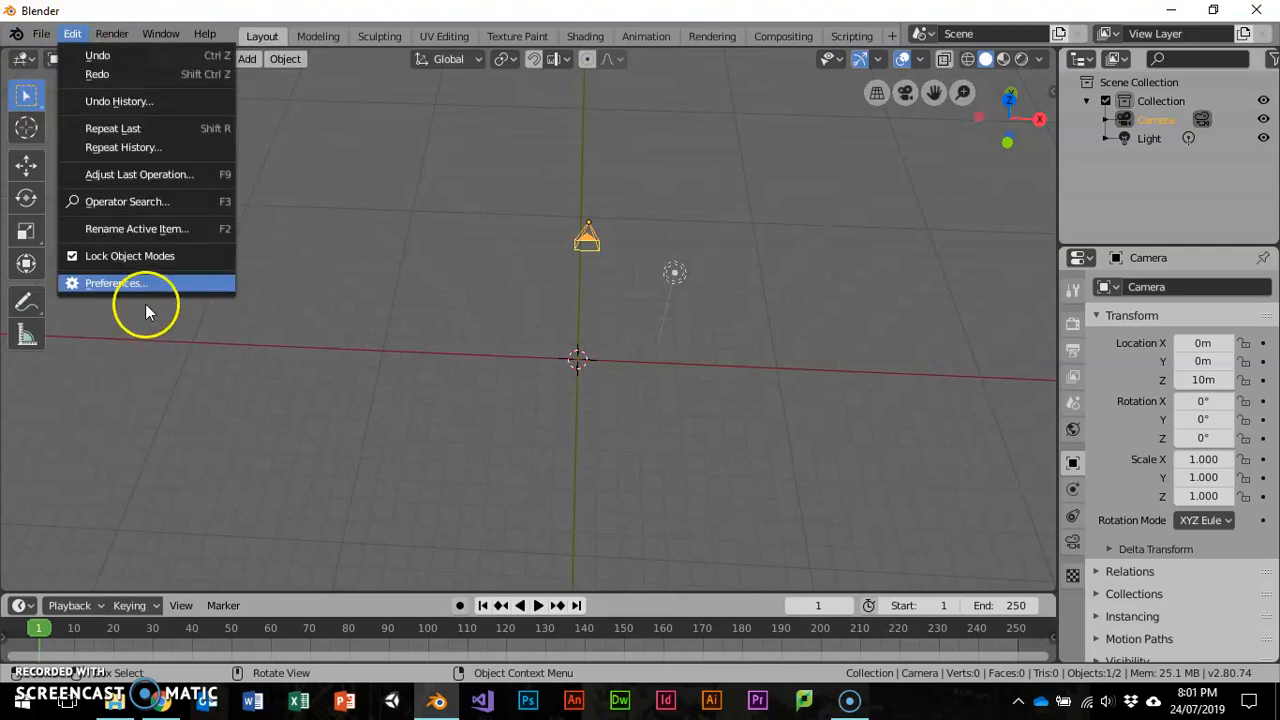
{"action": "left_click", "coordinate": [124, 282]}
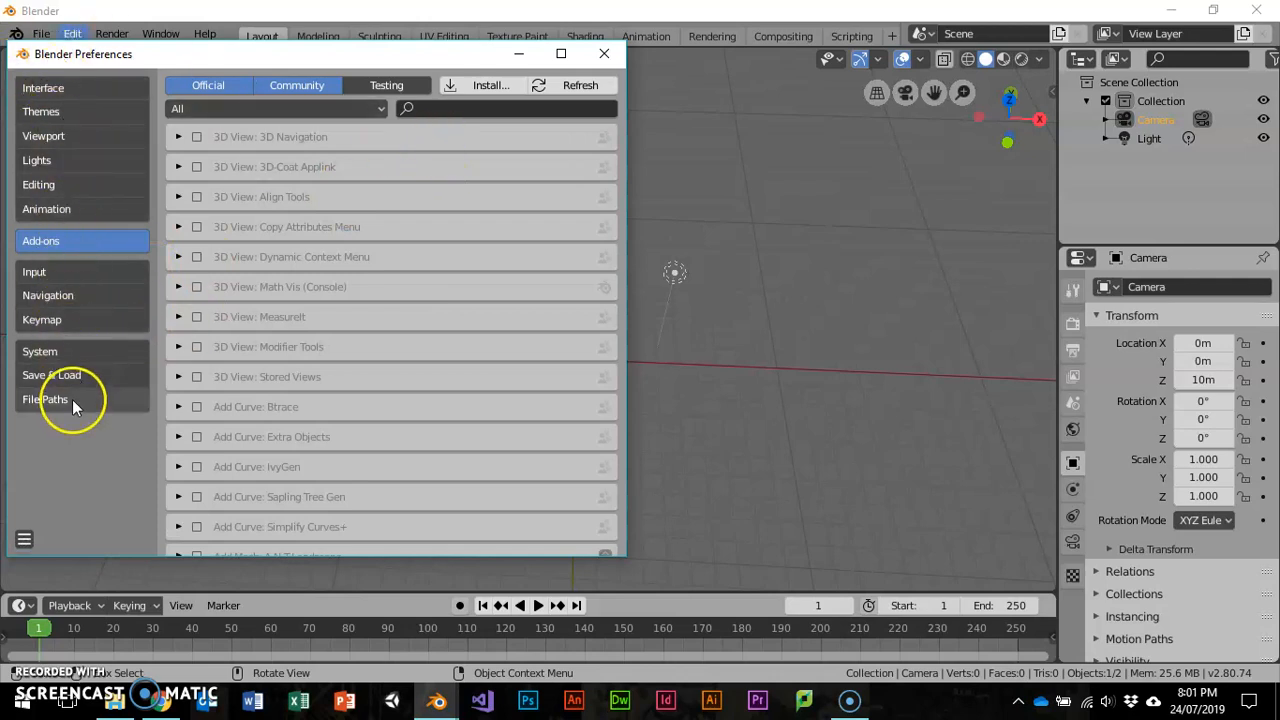
{"action": "left_click", "coordinate": [80, 241]}
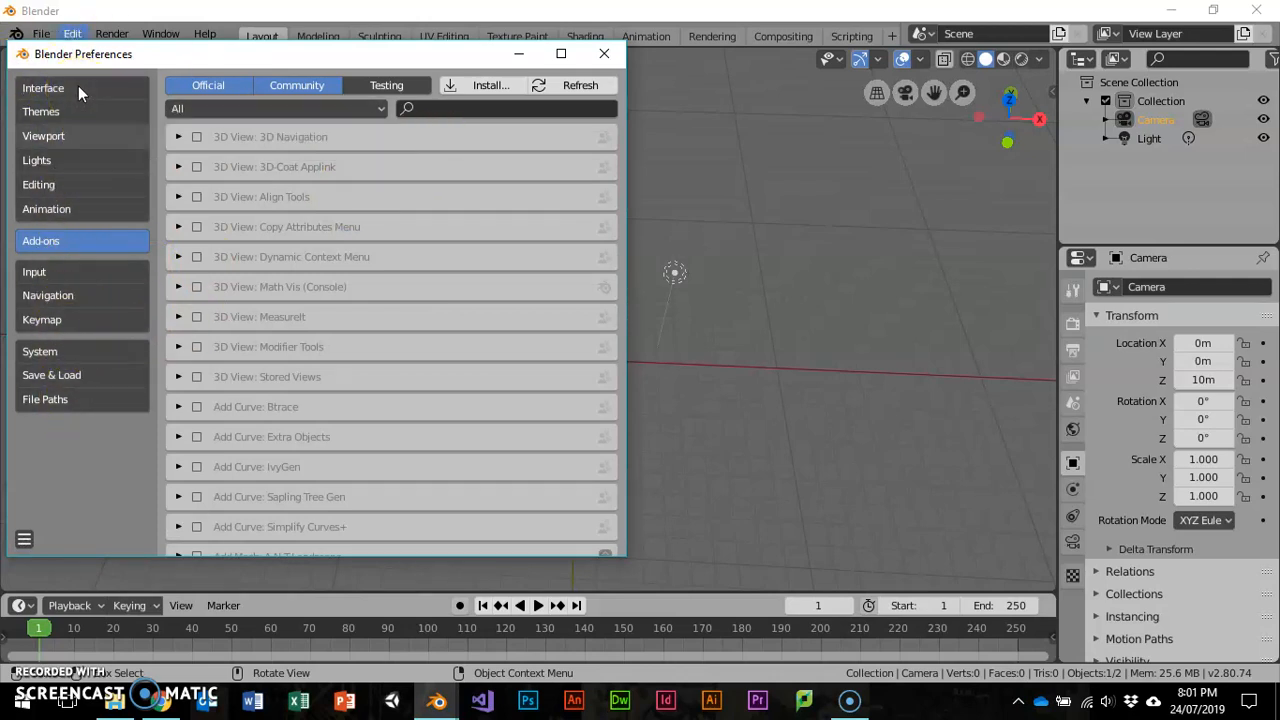
{"action": "left_click", "coordinate": [410, 109]}
{"action": "type", "text": "image"}
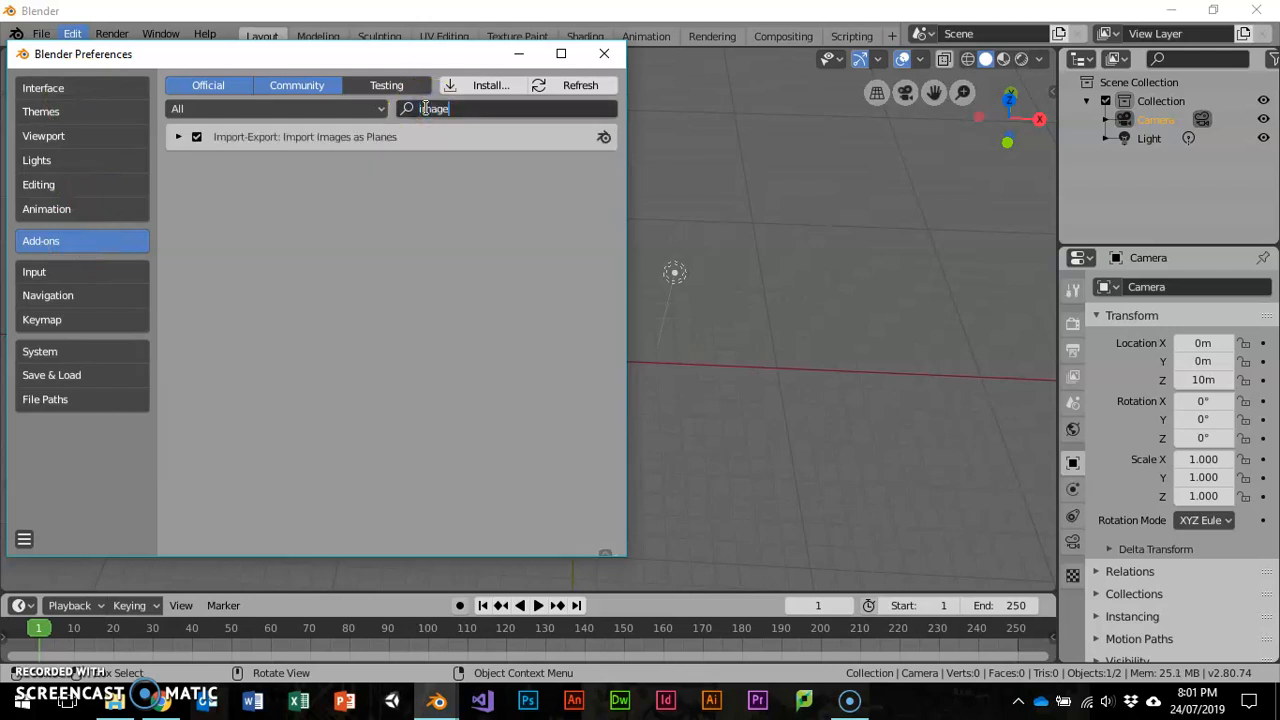
{"action": "left_click", "coordinate": [197, 137]}
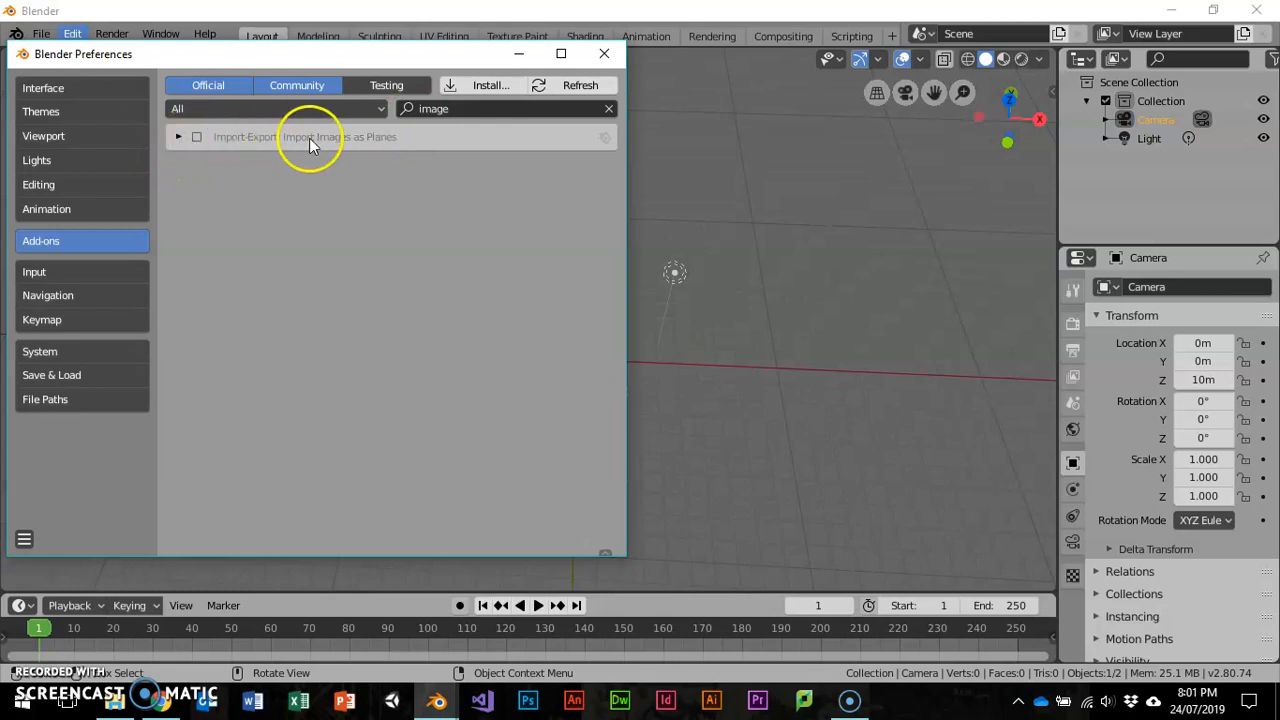
{"action": "left_click", "coordinate": [197, 137]}
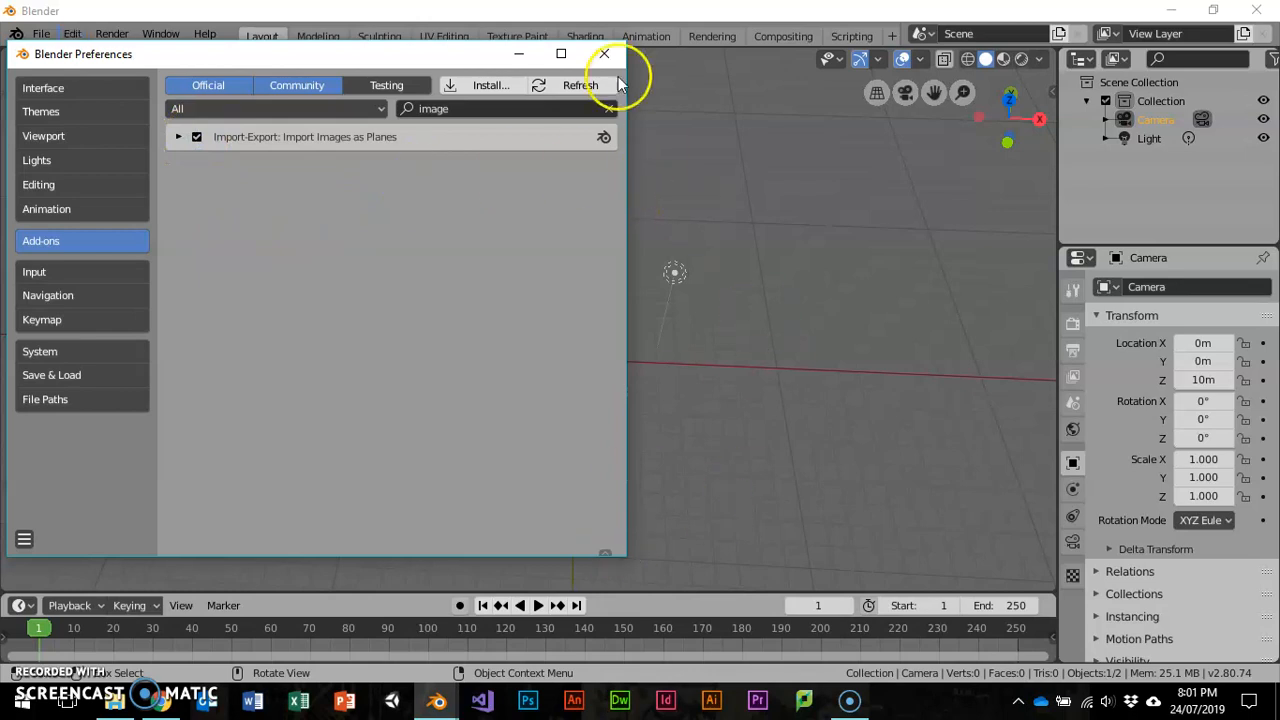
Clear the add-on search and look through the full add-on list for Shortcut VUr.
{"action": "left_click", "coordinate": [448, 109]}
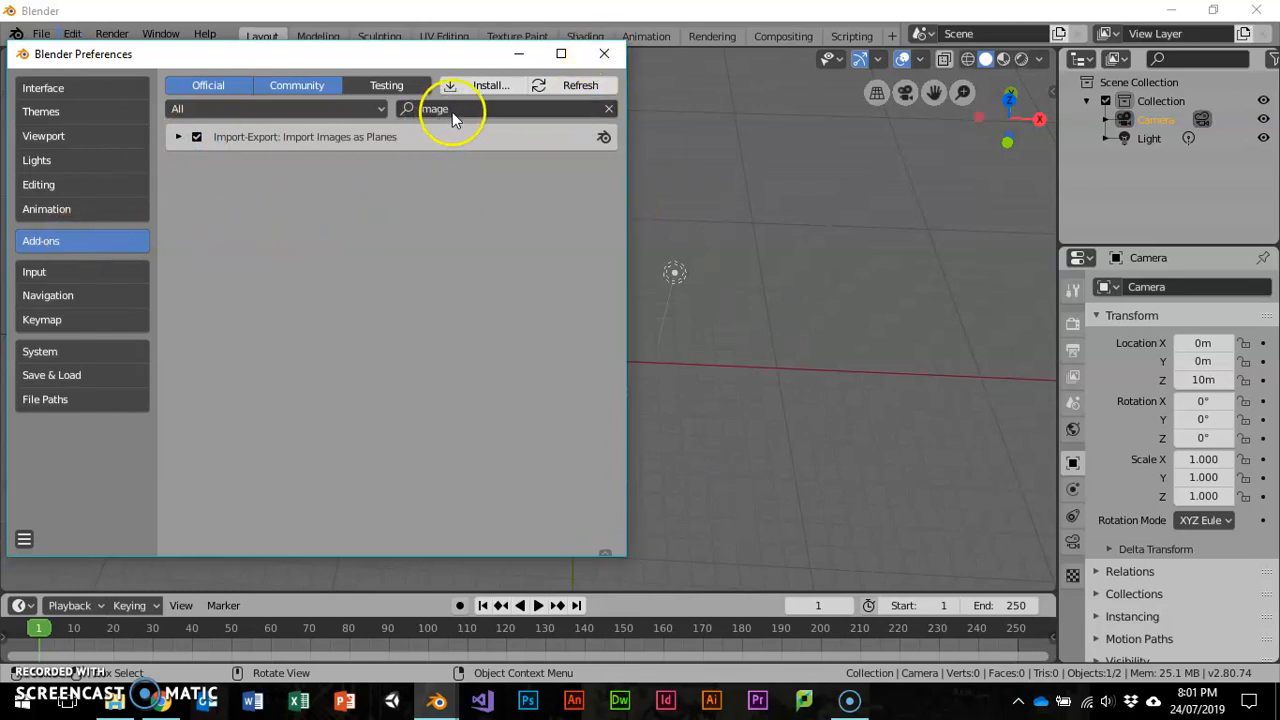
{"action": "key", "text": "BackSpace"}
{"action": "key", "text": "Return"}
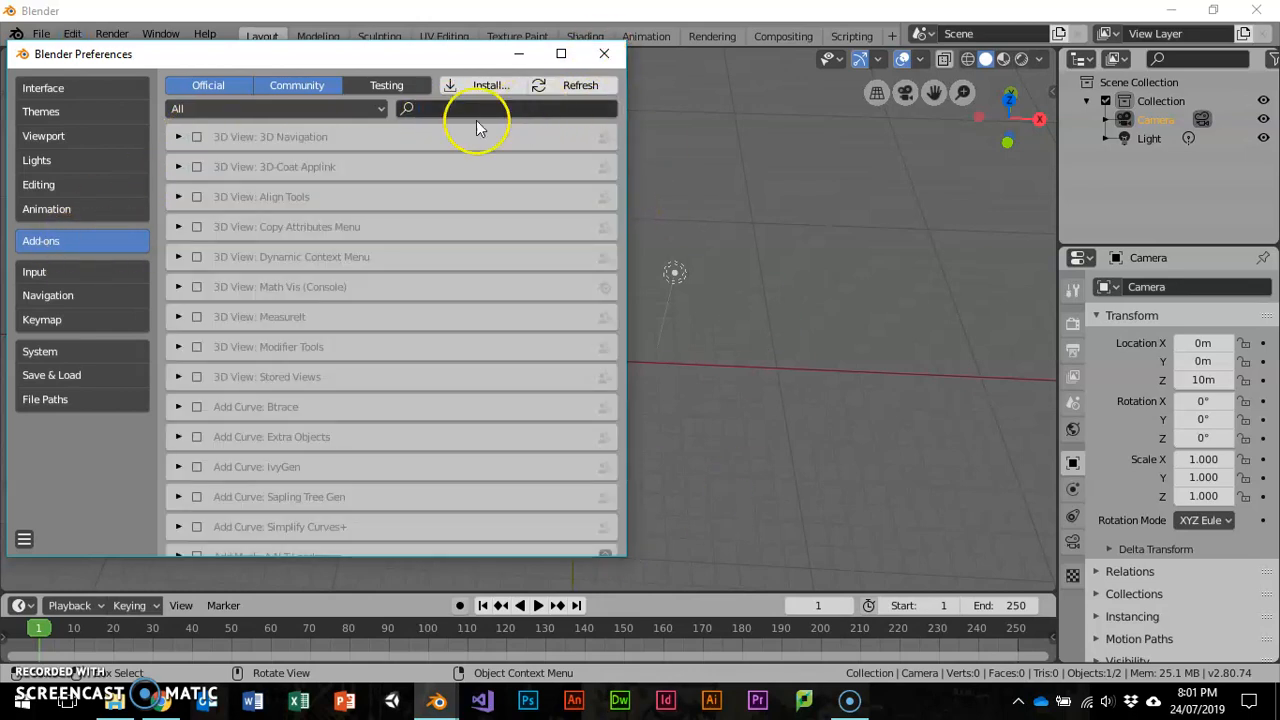
{"action": "scroll", "coordinate": [375, 228], "scroll_direction": "down", "scroll_amount": 20}
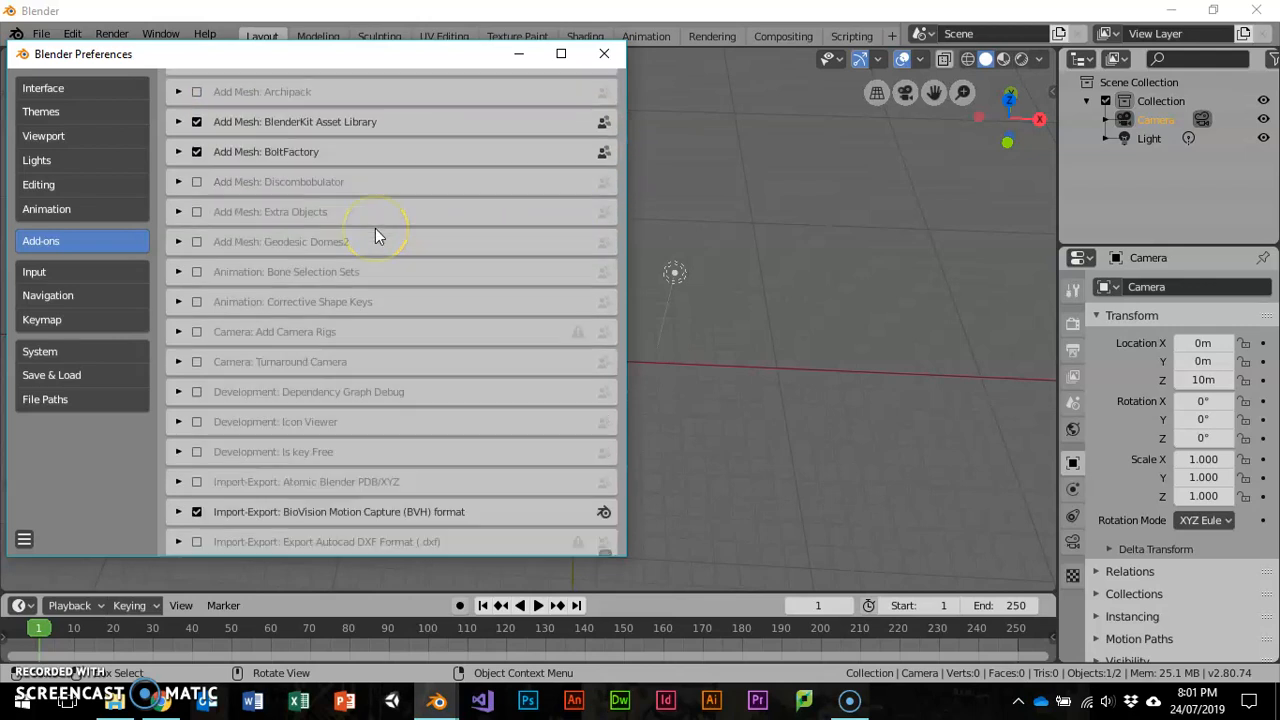
{"action": "scroll", "coordinate": [348, 271], "scroll_direction": "down", "scroll_amount": 20}
{"action": "scroll", "coordinate": [348, 271], "scroll_direction": "down", "scroll_amount": 5}
{"action": "scroll", "coordinate": [348, 271], "scroll_direction": "up", "scroll_amount": 12}
{"action": "scroll", "coordinate": [348, 266], "scroll_direction": "up", "scroll_amount": 4}
{"action": "scroll", "coordinate": [309, 175], "scroll_direction": "down", "scroll_amount": 5}
{"action": "scroll", "coordinate": [308, 265], "scroll_direction": "down", "scroll_amount": 5}
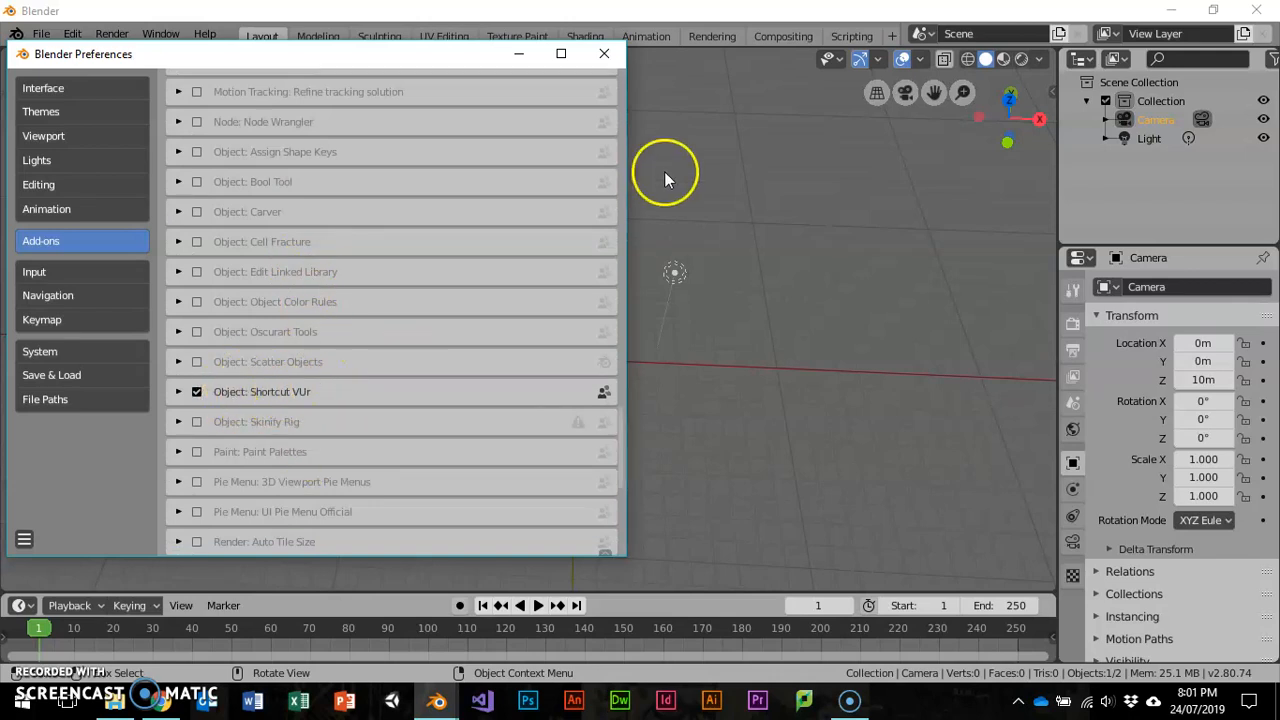
Close the preferences, start the Shortcut VUr key display in the 3D viewport, and hide the sidebar again.
{"action": "left_click", "coordinate": [610, 67]}
{"action": "left_click", "coordinate": [1049, 91]}
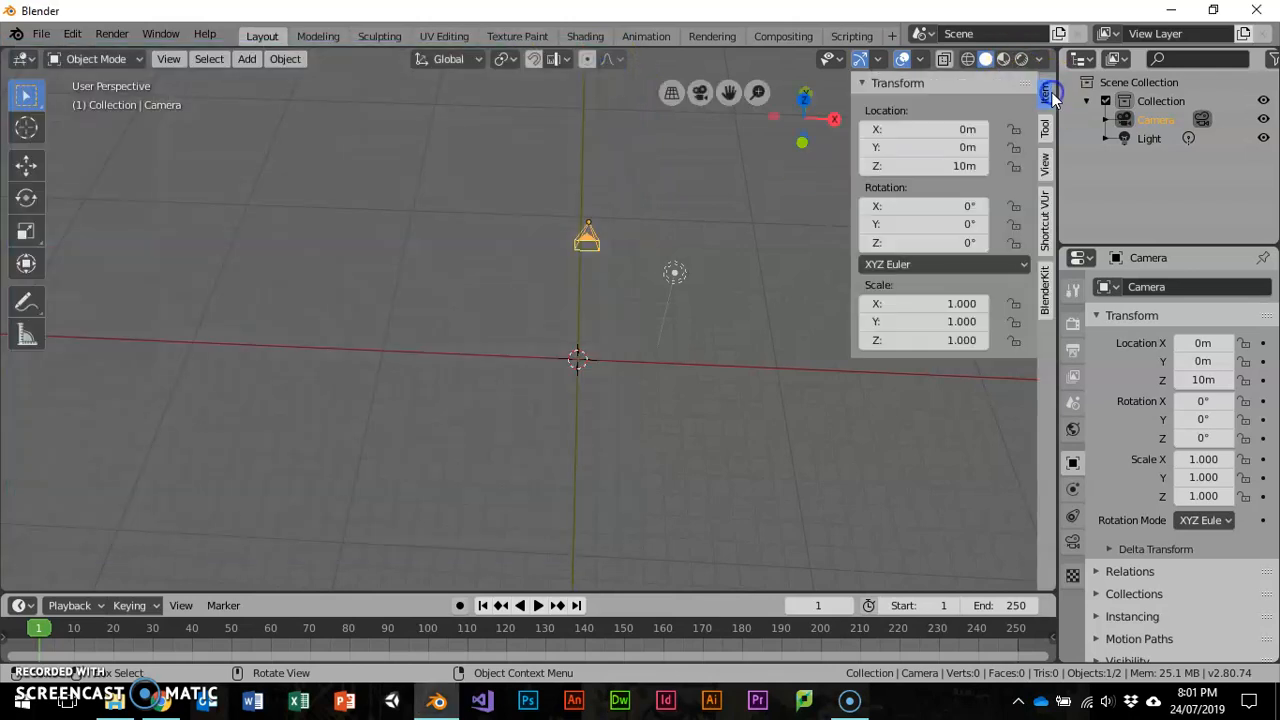
{"action": "left_click", "coordinate": [1045, 225]}
{"action": "left_click", "coordinate": [903, 110]}
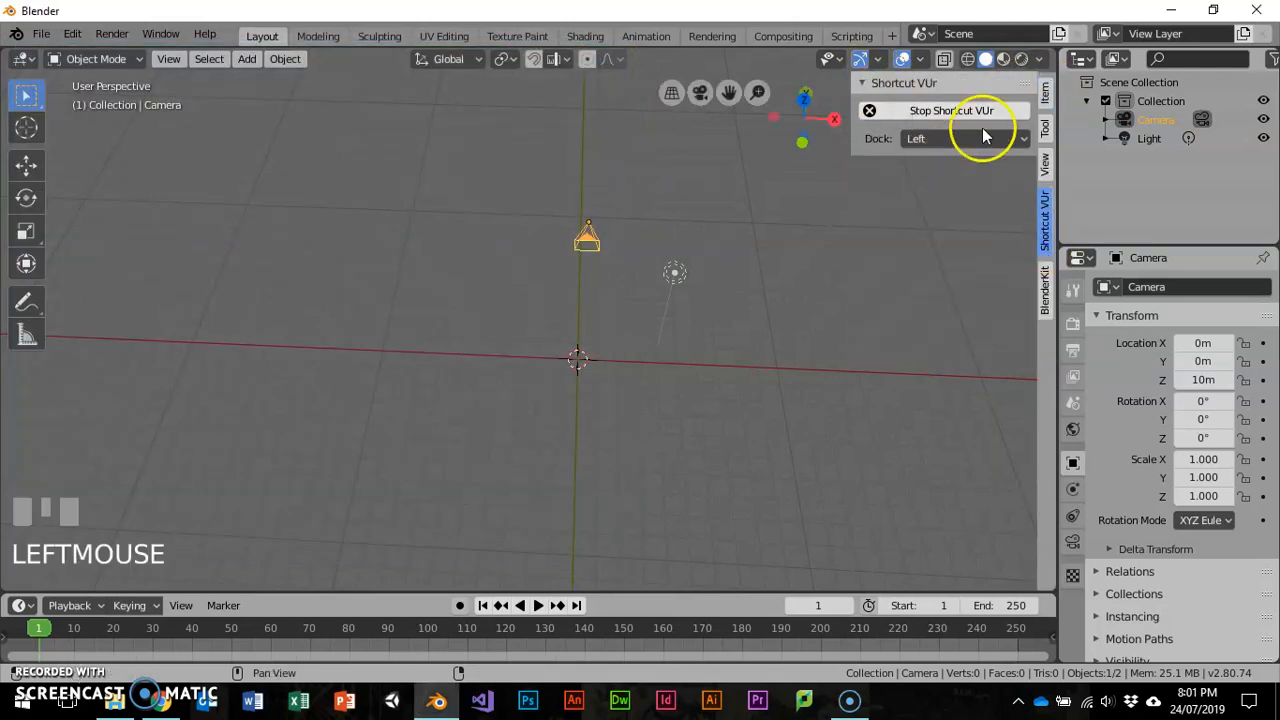
{"action": "left_click_drag", "start_coordinate": [851, 138], "coordinate": [1000, 140]}
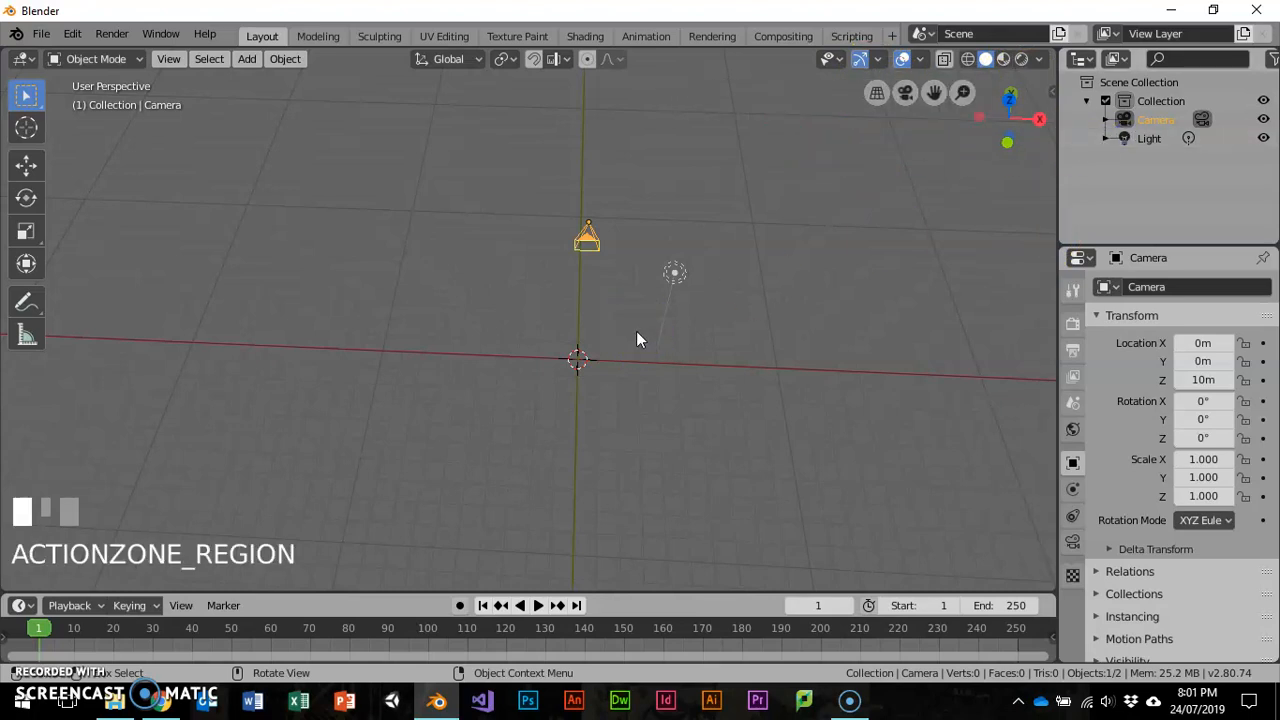
{"action": "left_click", "coordinate": [669, 304]}
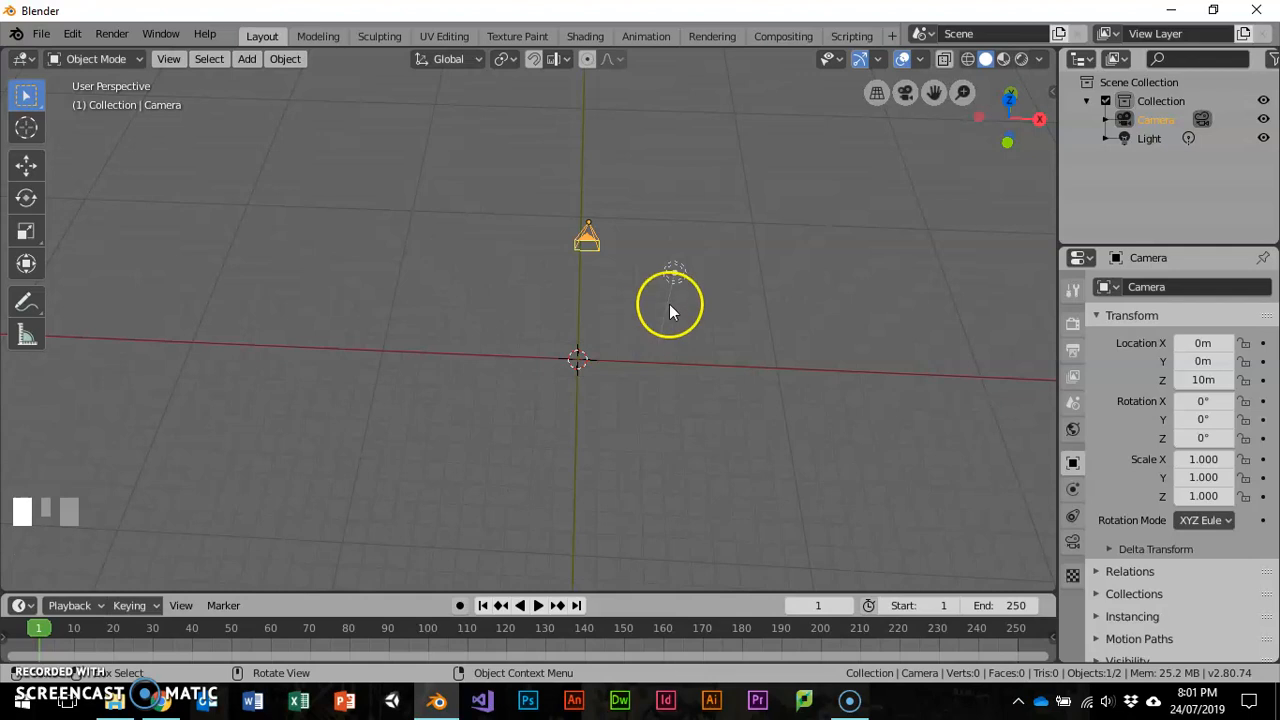
Start adding an image with Images as Planes and browse to the 3D Animation folder inside Pictures.
{"action": "key", "text": "shift+a"}
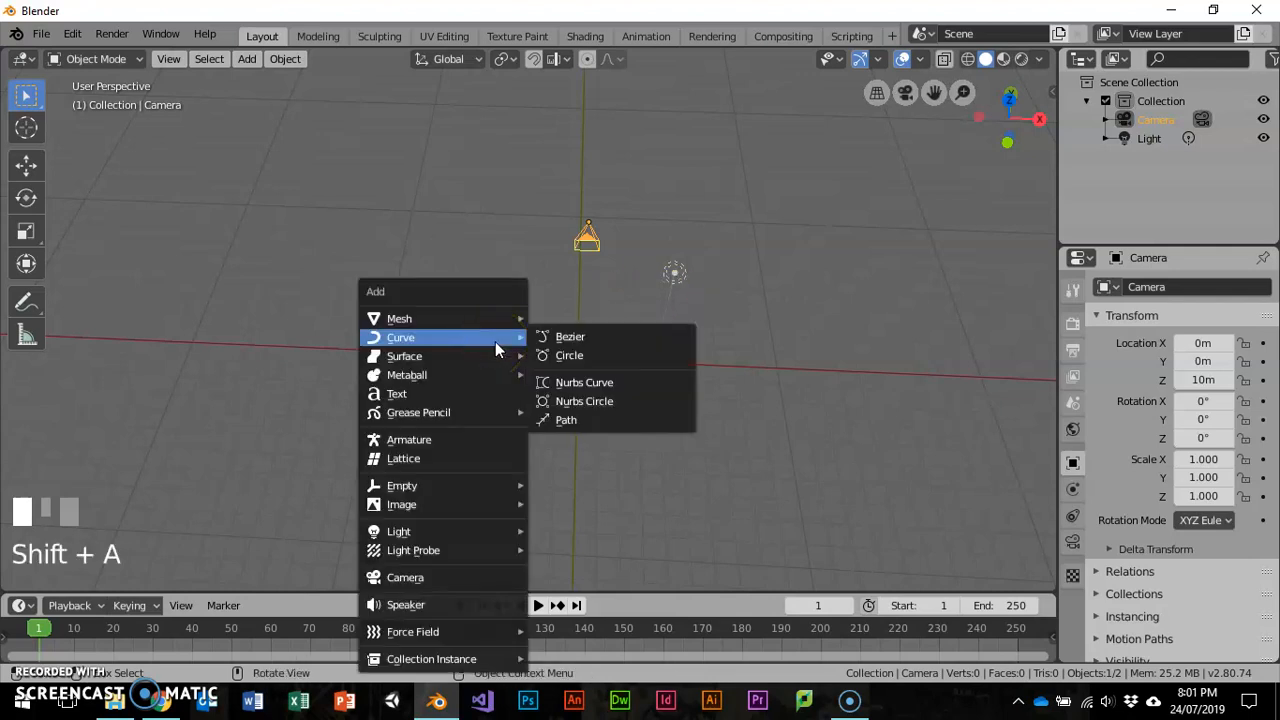
{"action": "left_click", "coordinate": [492, 505]}
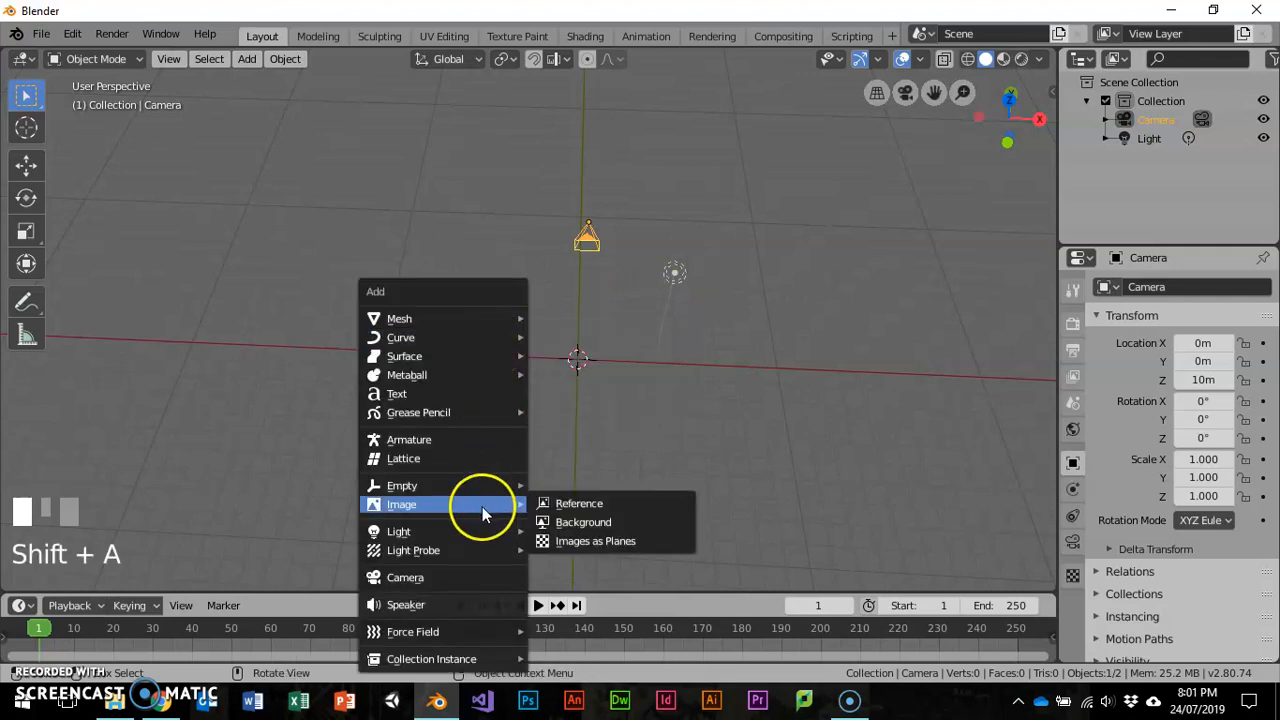
{"action": "left_click", "coordinate": [571, 541]}
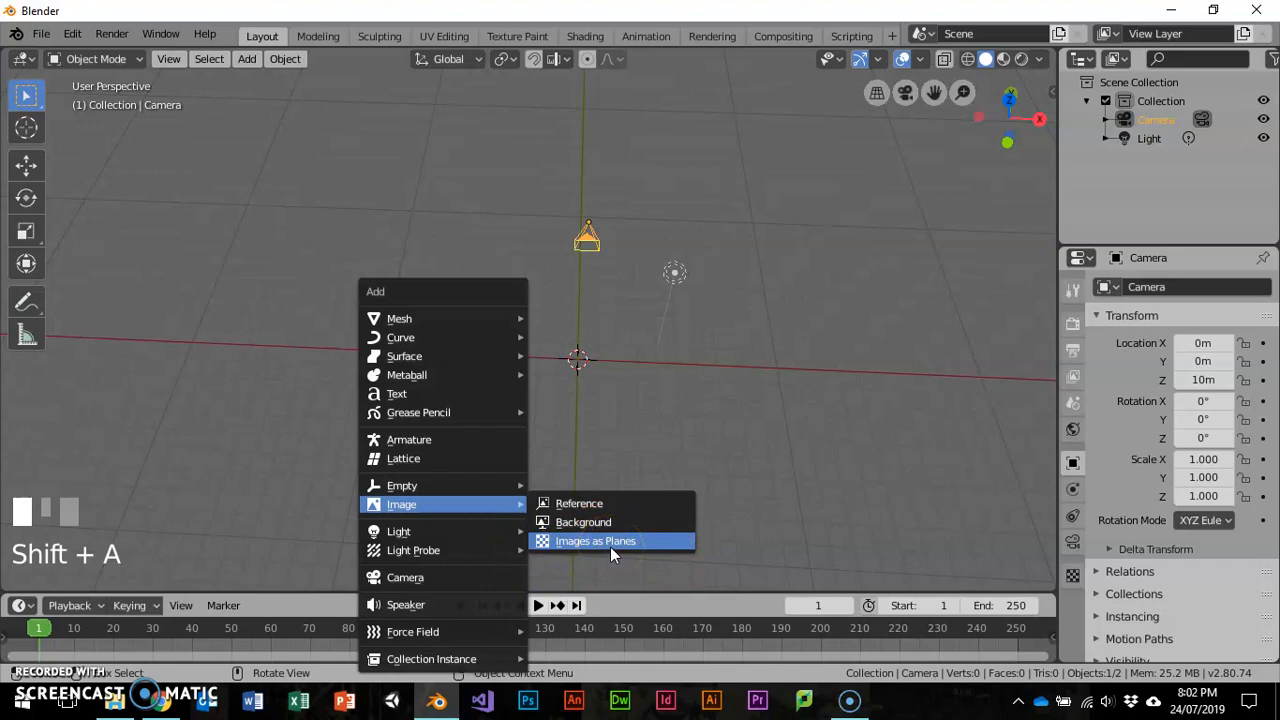
{"action": "left_click", "coordinate": [610, 547]}
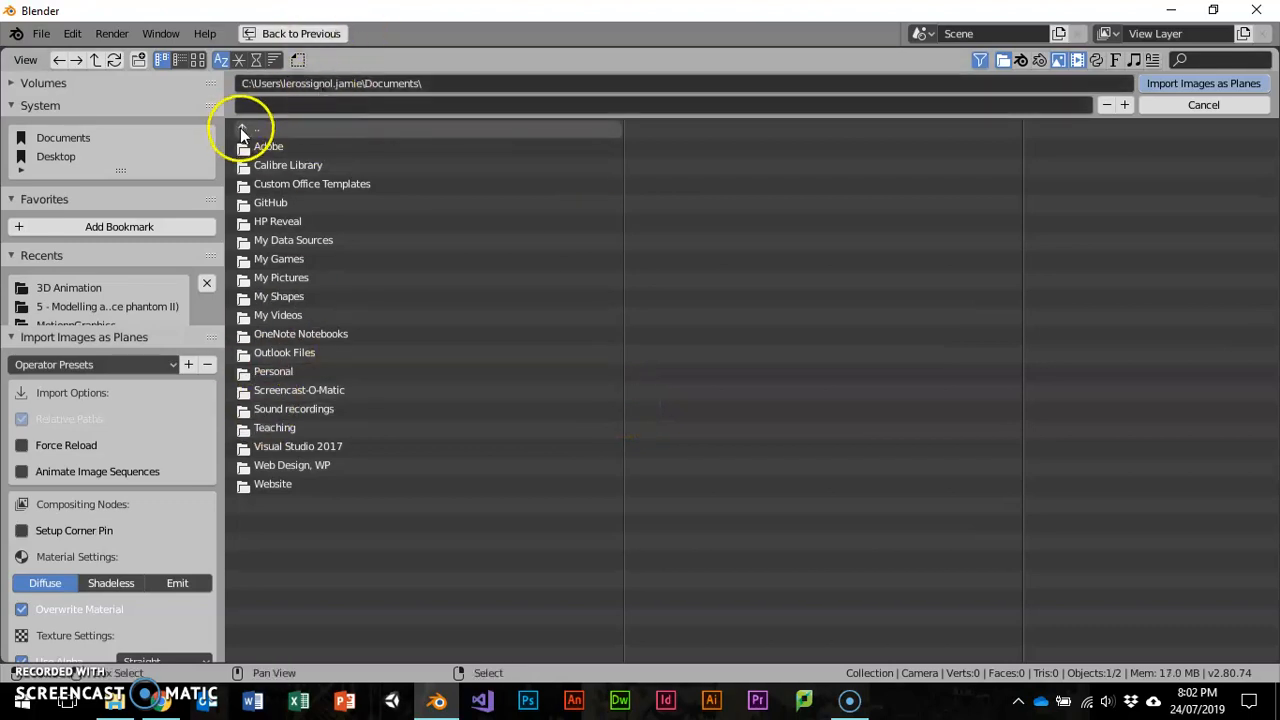
{"action": "left_click", "coordinate": [241, 130]}
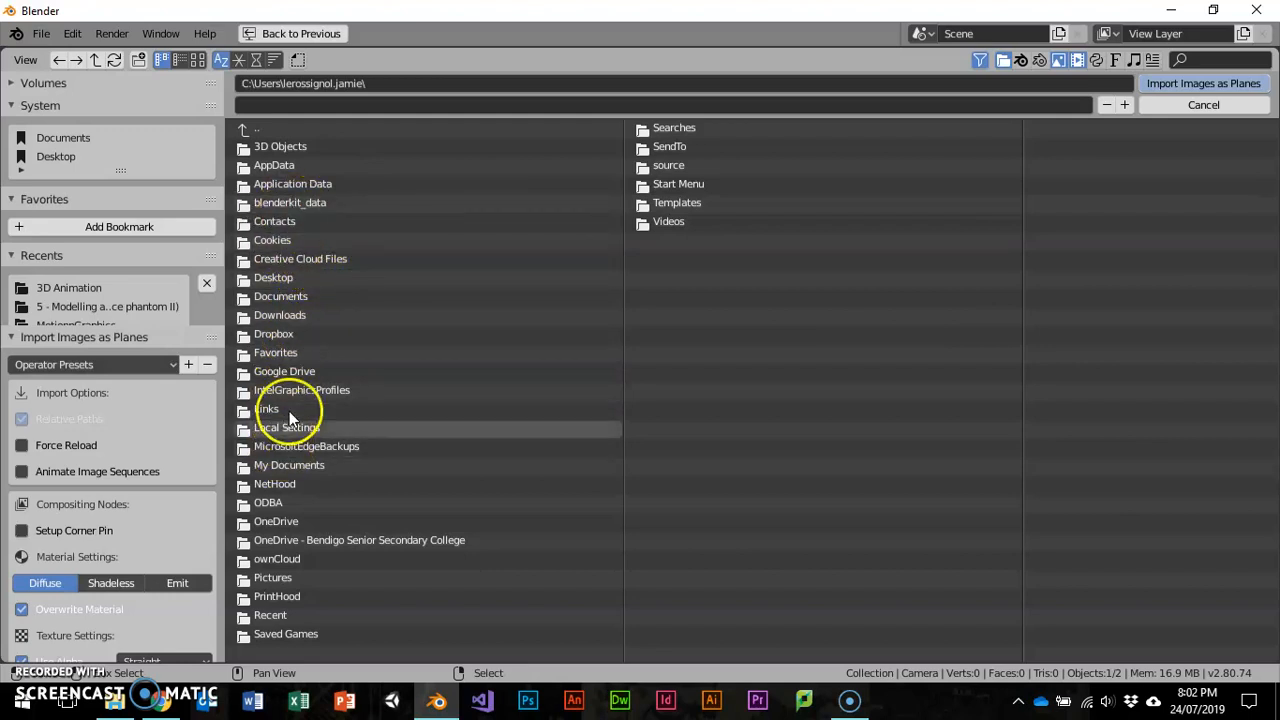
{"action": "left_click", "coordinate": [288, 578]}
{"action": "left_click", "coordinate": [298, 146]}
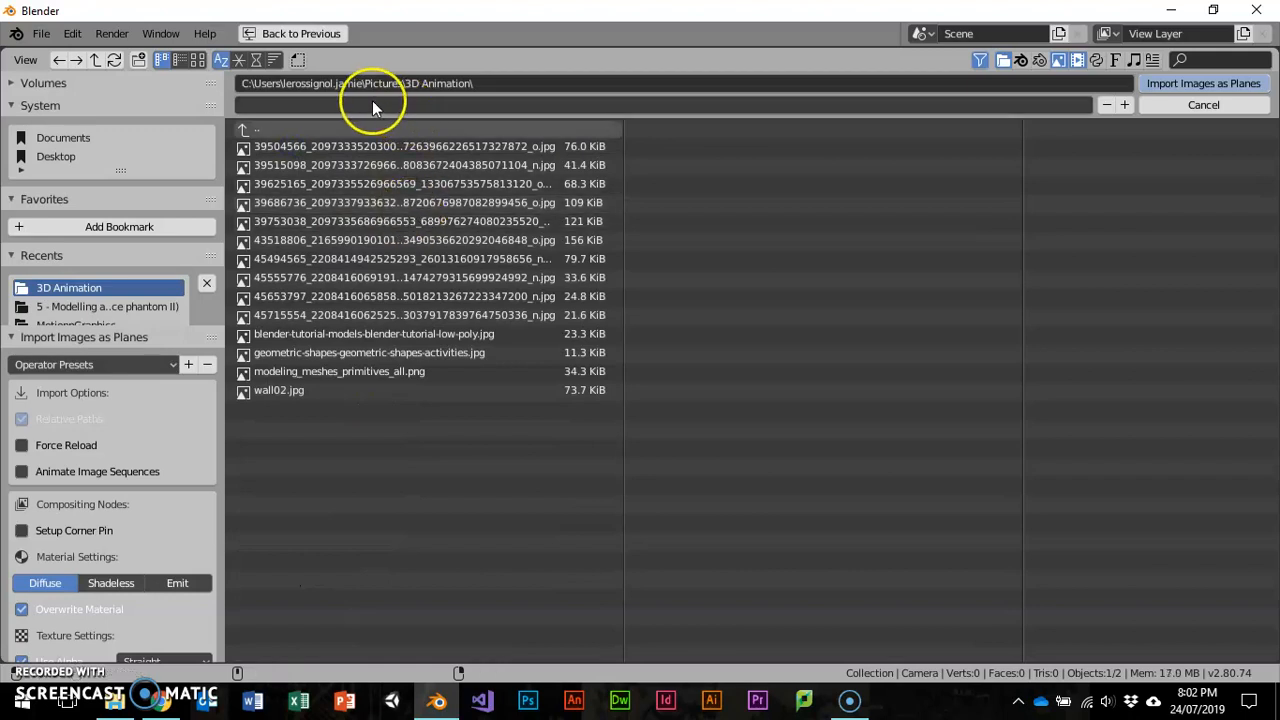
{"action": "left_click", "coordinate": [178, 58]}
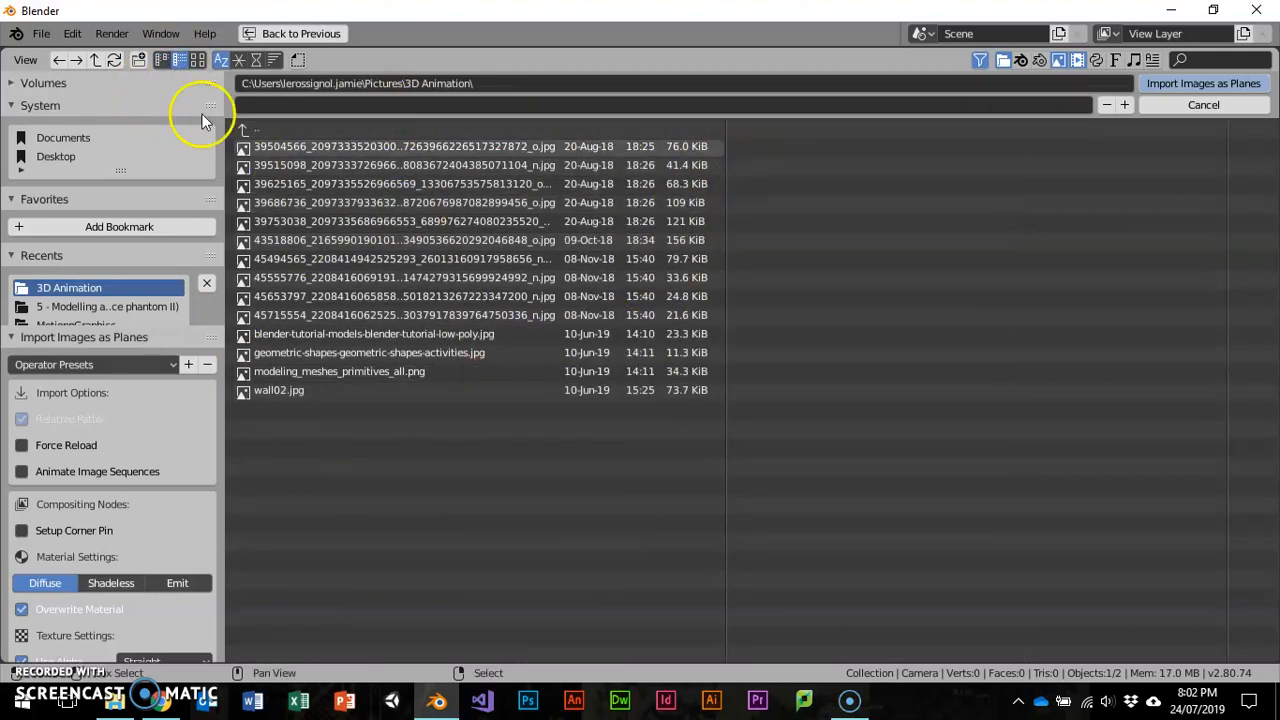
{"action": "left_click", "coordinate": [199, 60]}
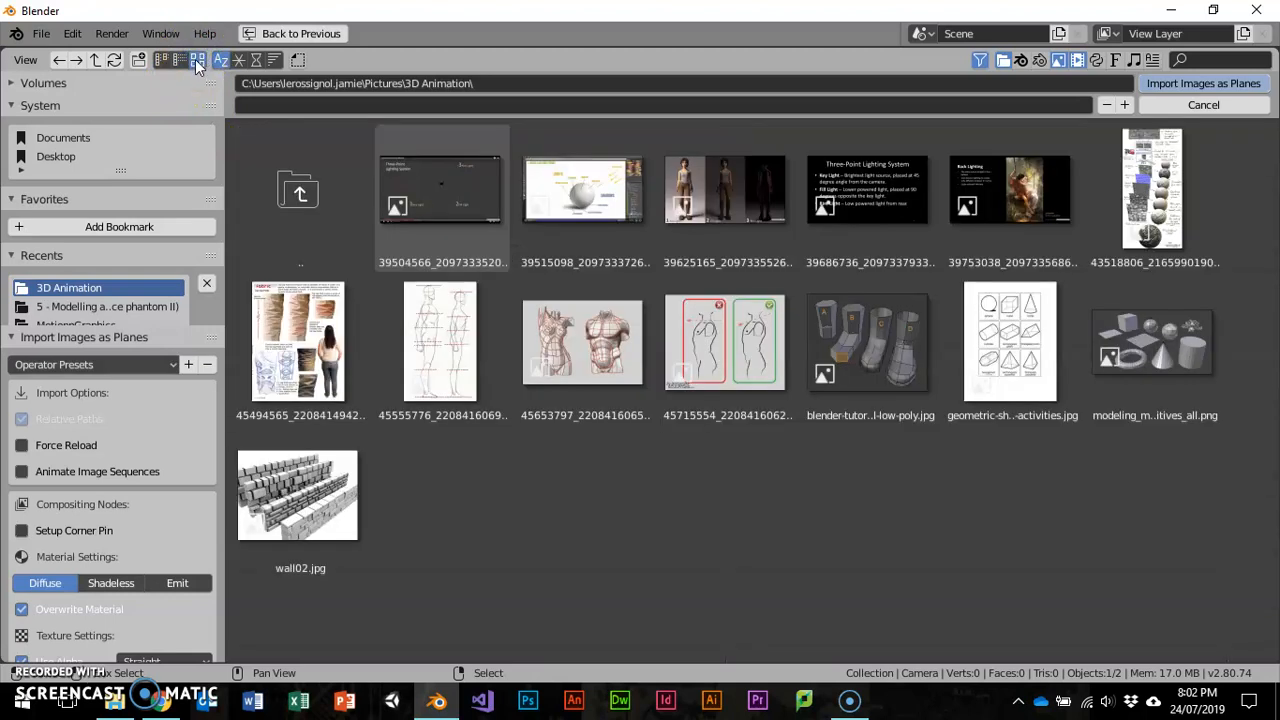
{"action": "left_click", "coordinate": [600, 195]}
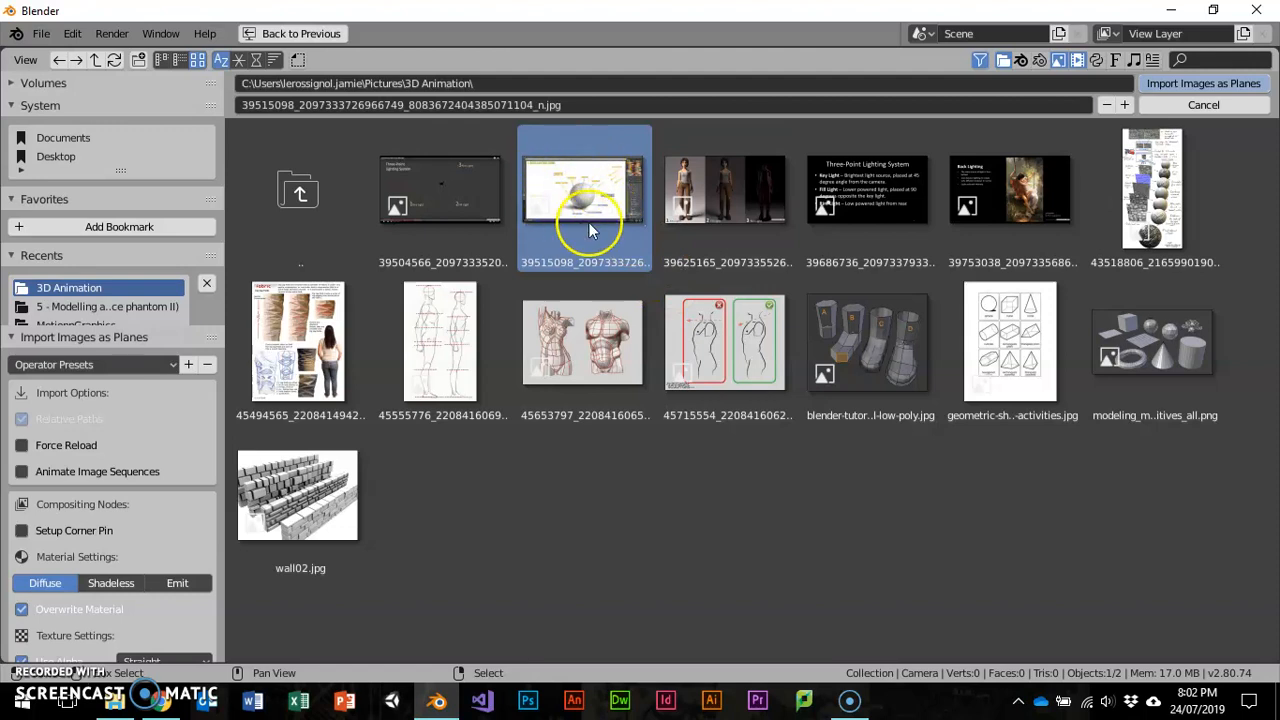
{"action": "left_click", "coordinate": [1209, 83]}
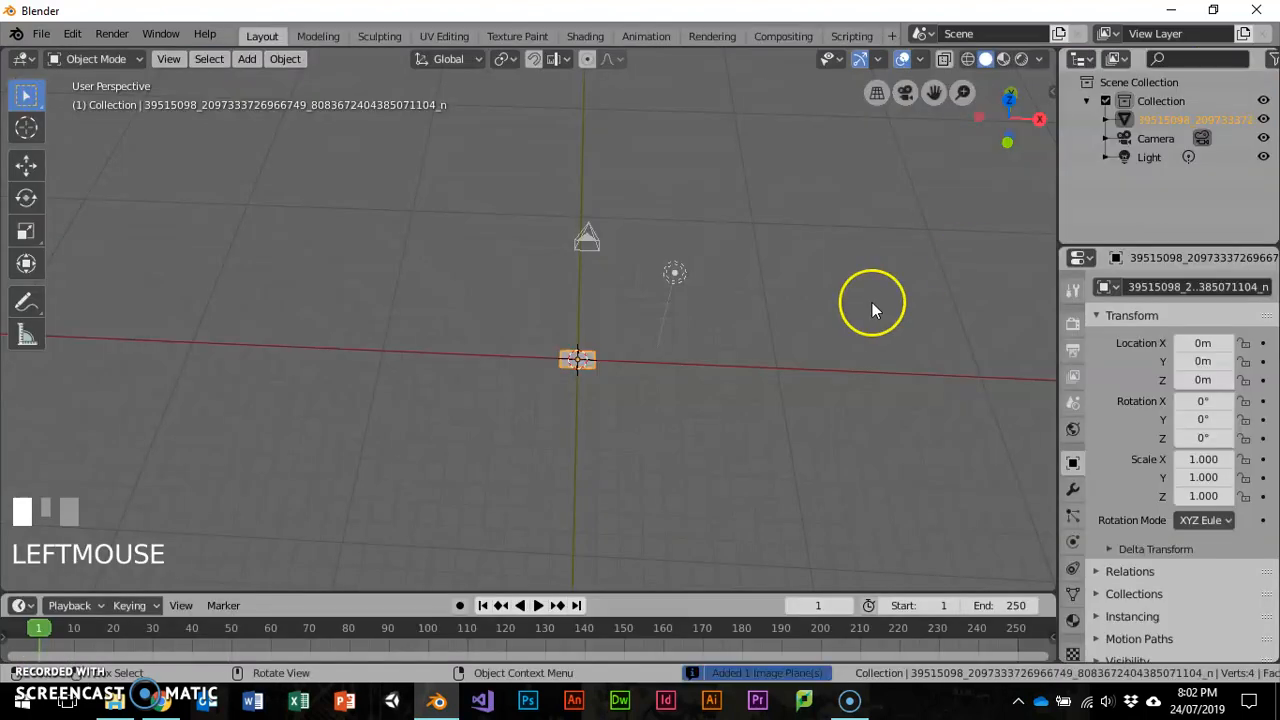
Set the viewport shading to Rendered and view the image plane through the camera.
{"action": "middle_click_drag", "start_coordinate": [632, 386], "coordinate": [631, 417]}
{"action": "scroll", "coordinate": [606, 417], "scroll_direction": "up", "scroll_amount": 5}
{"action": "middle_click_drag", "start_coordinate": [577, 386], "coordinate": [590, 330]}
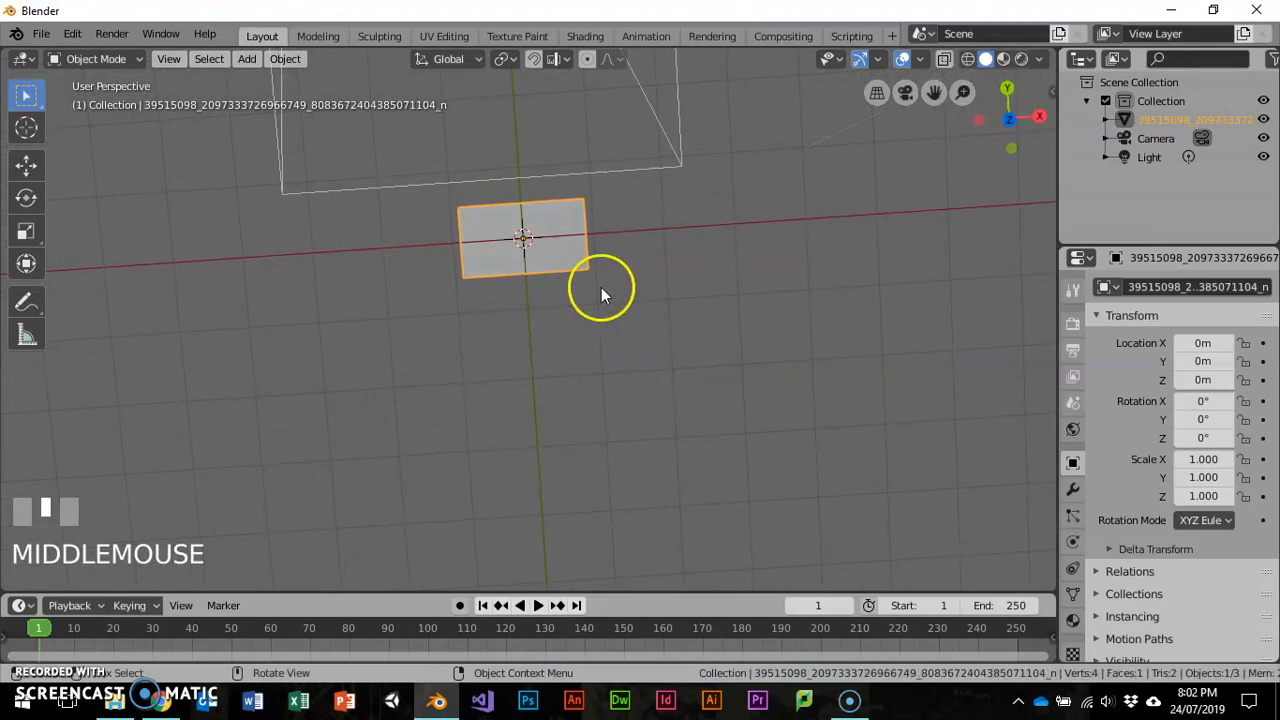
{"action": "left_click", "coordinate": [1005, 60]}
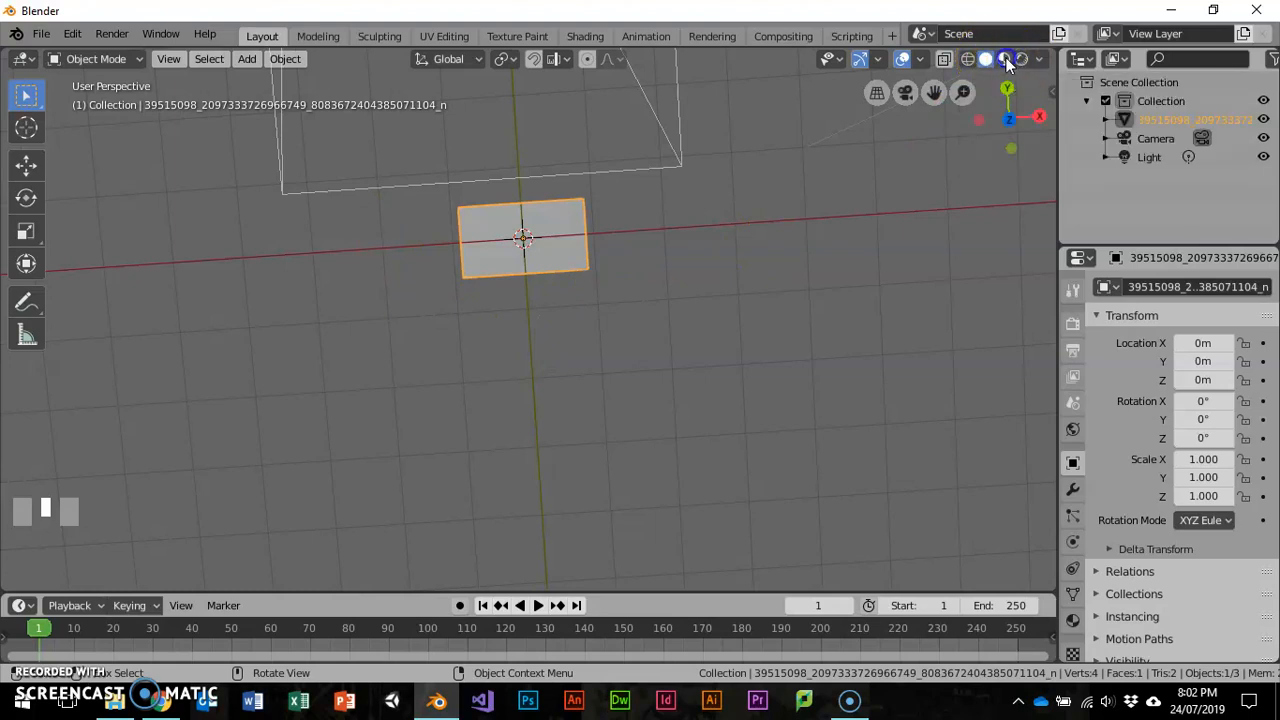
{"action": "left_click", "coordinate": [1021, 60]}
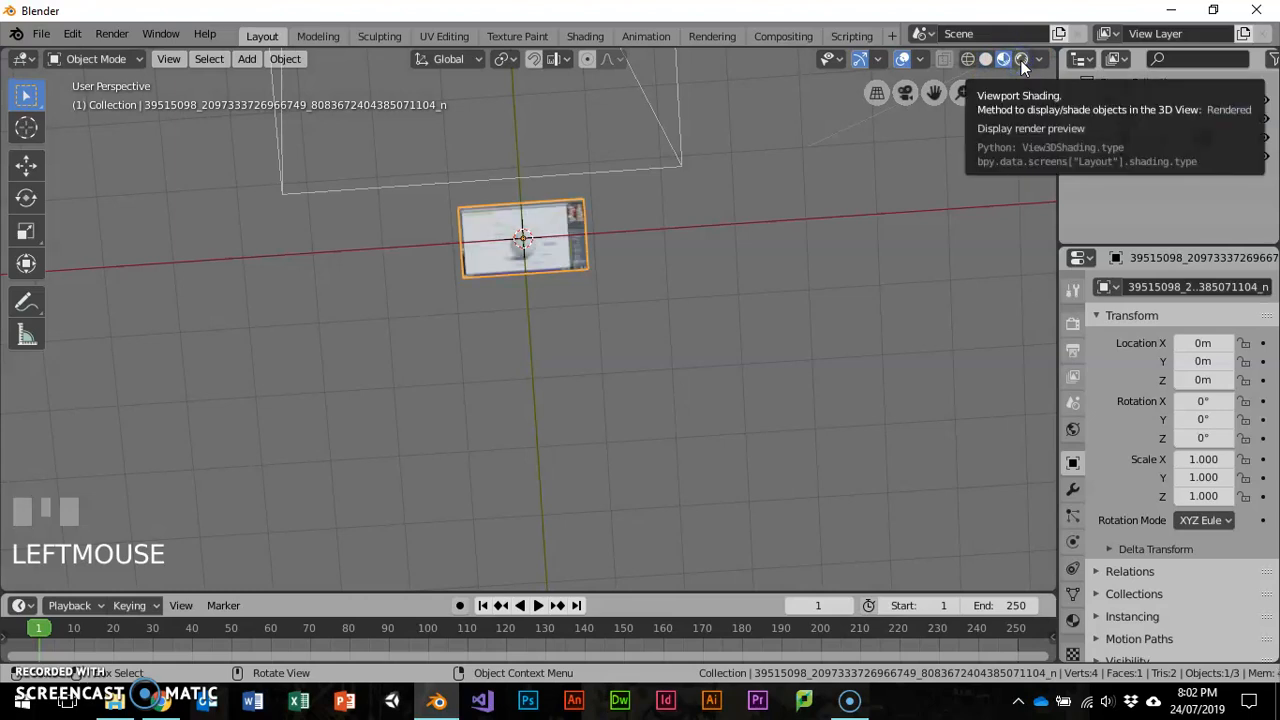
{"action": "left_click", "coordinate": [1005, 60]}
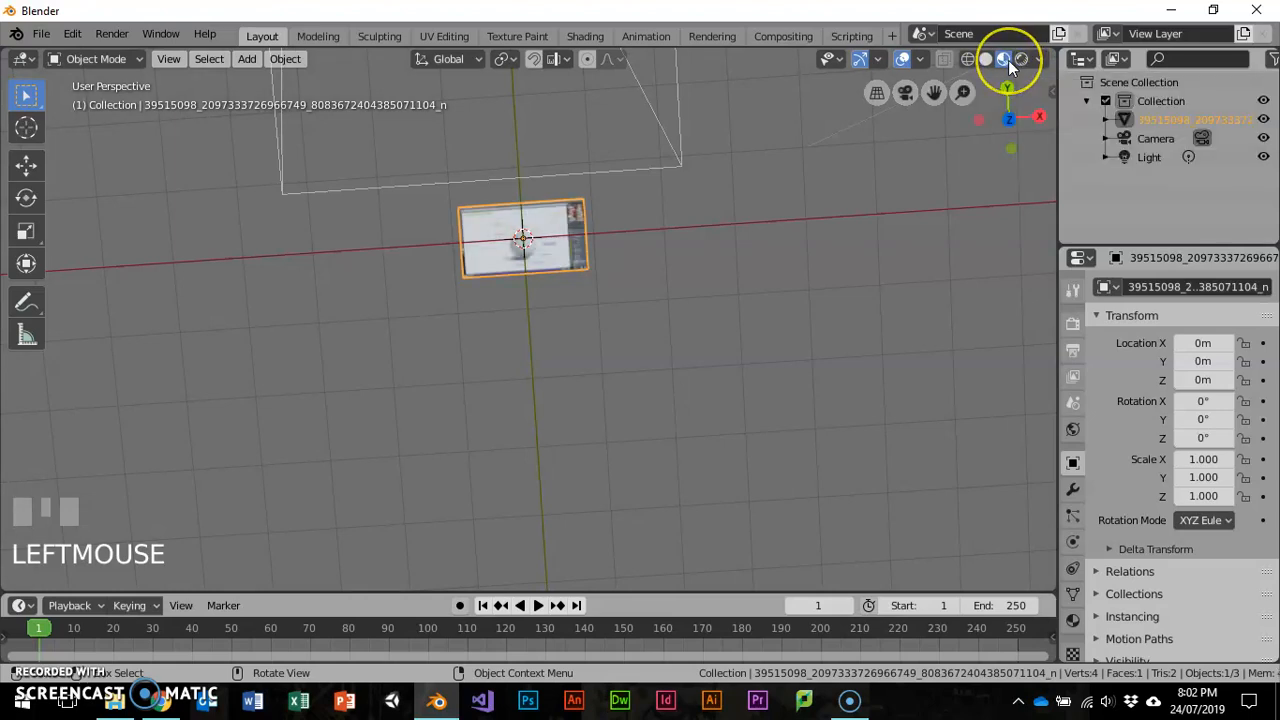
{"action": "left_click", "coordinate": [1021, 60]}
{"action": "middle_click_drag", "start_coordinate": [600, 334], "coordinate": [601, 340]}
{"action": "key", "text": "KP_0"}
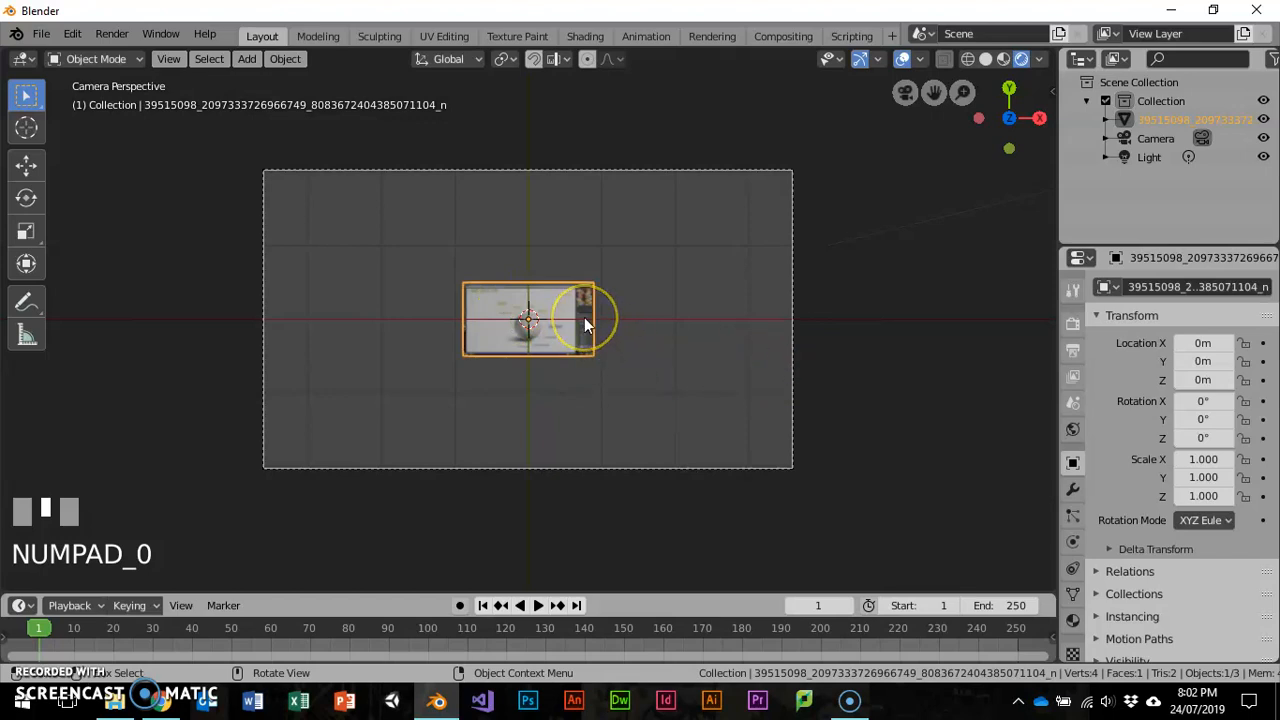
Select the camera above the image plane and set its Z location to 5 m.
{"action": "scroll", "coordinate": [619, 368], "scroll_direction": "down", "scroll_amount": 3}
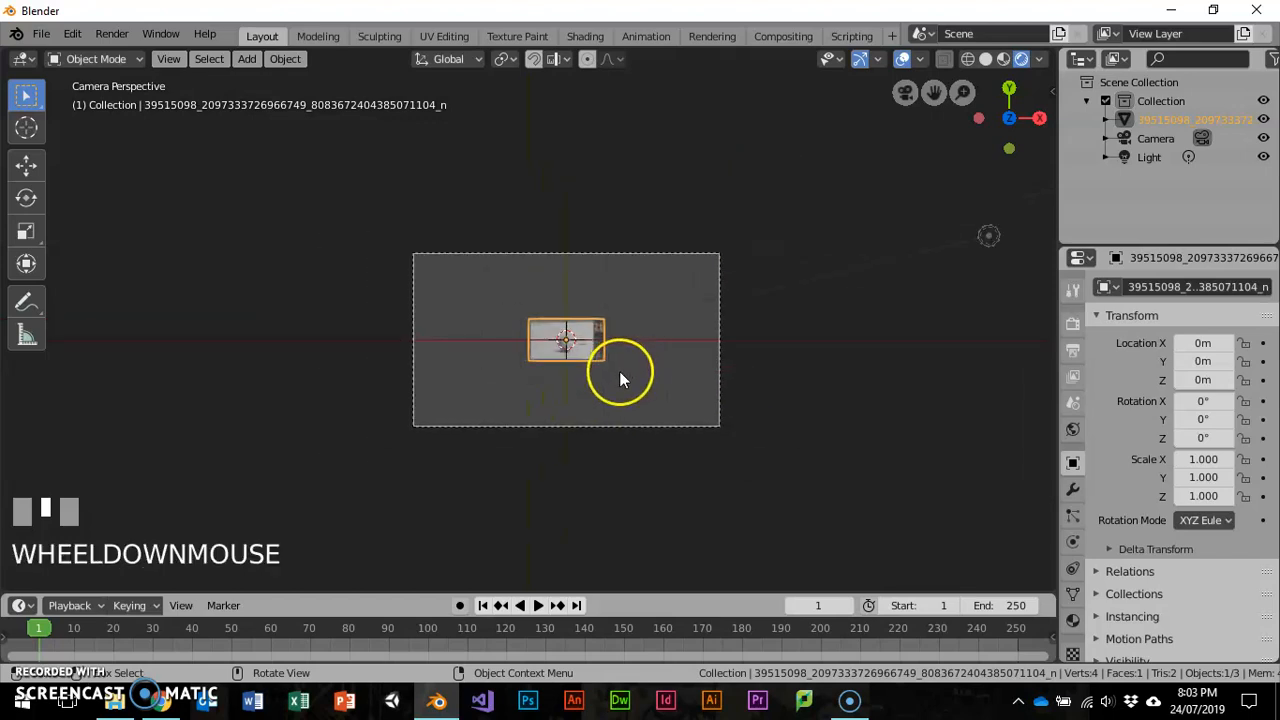
{"action": "middle_click_drag", "start_coordinate": [619, 368], "coordinate": [682, 316]}
{"action": "scroll", "coordinate": [677, 301], "scroll_direction": "down", "scroll_amount": 4}
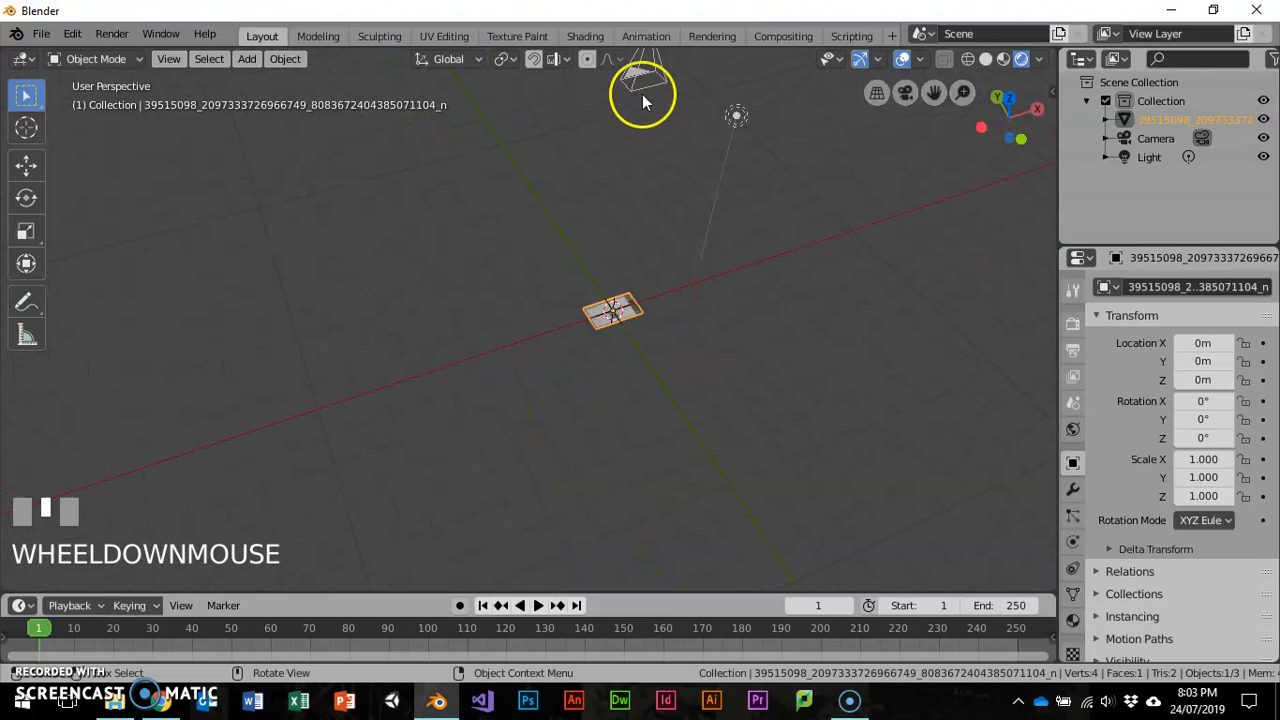
{"action": "left_click", "coordinate": [642, 92]}
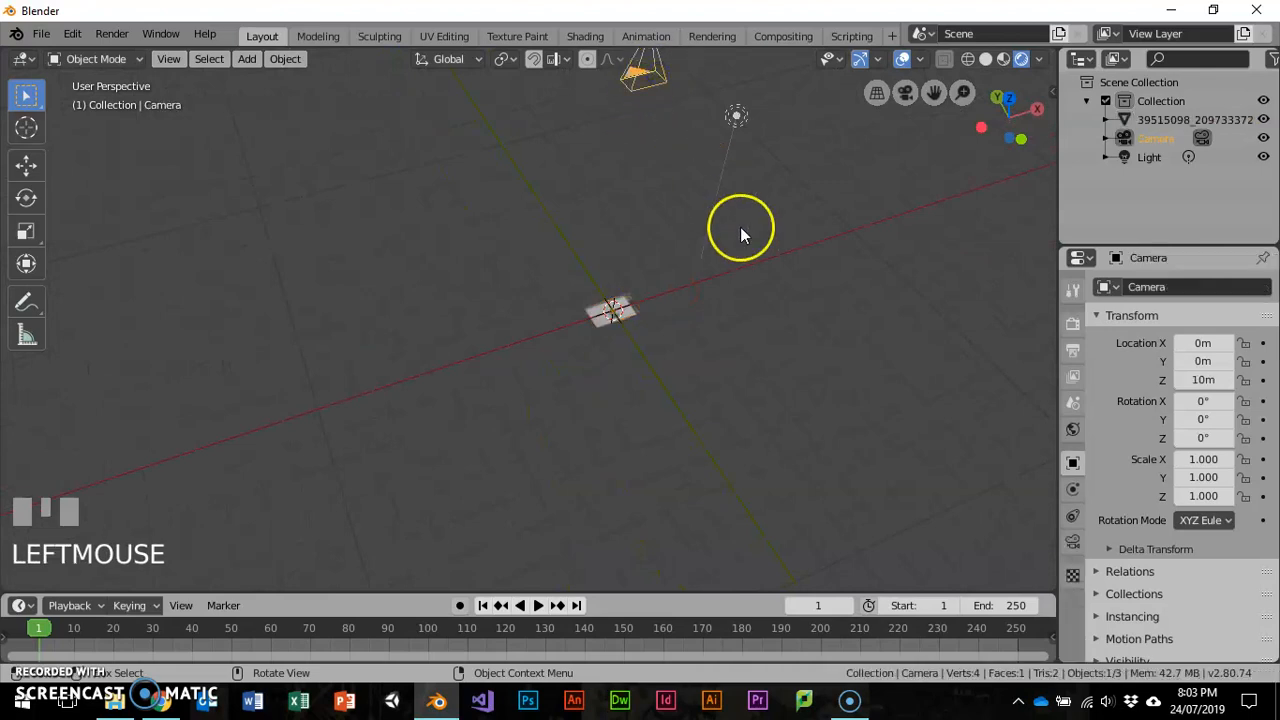
{"action": "left_click", "coordinate": [1204, 381]}
{"action": "type", "text": "5"}
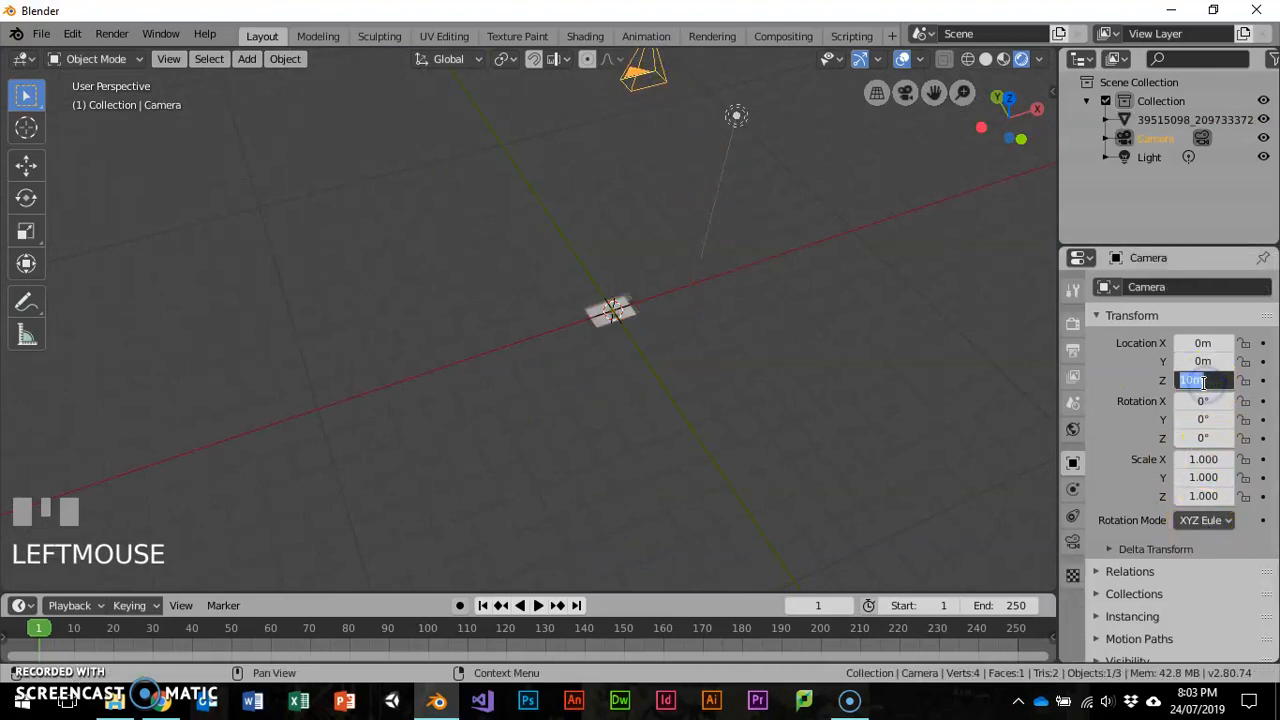
{"action": "key", "text": "Return"}
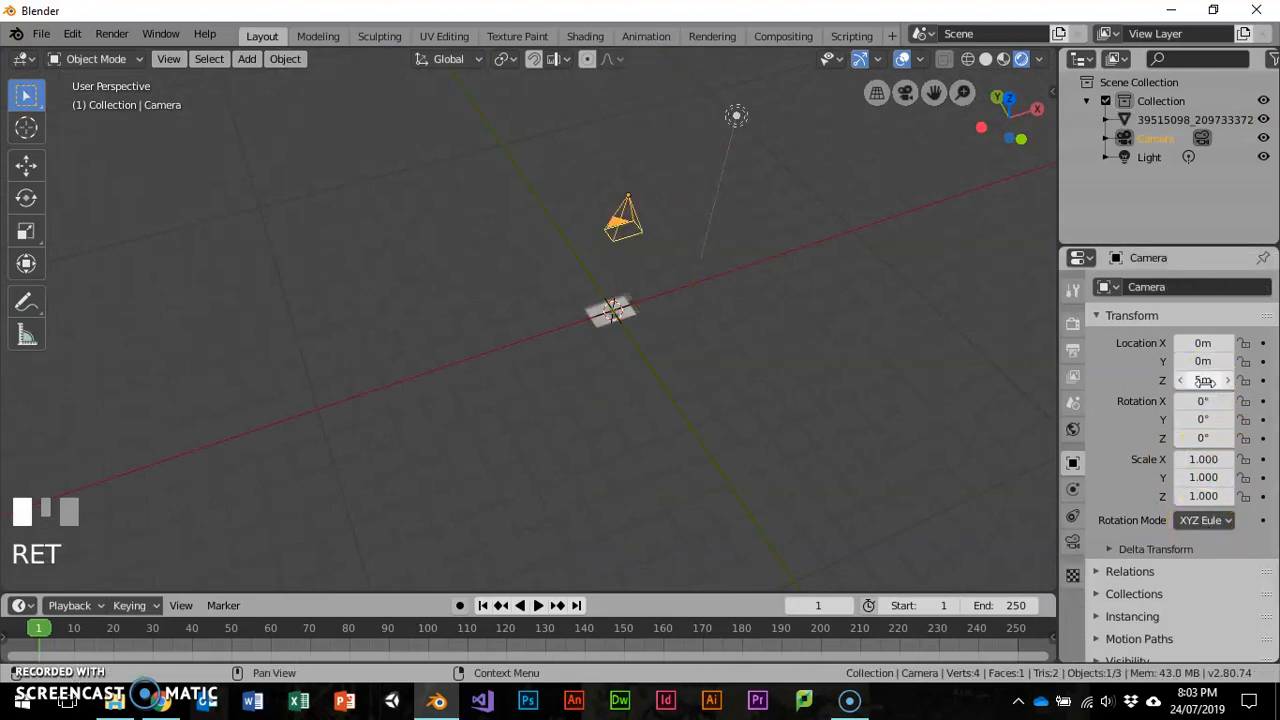
{"action": "left_click", "coordinate": [1204, 381]}
{"action": "key", "text": "KP_Enter"}
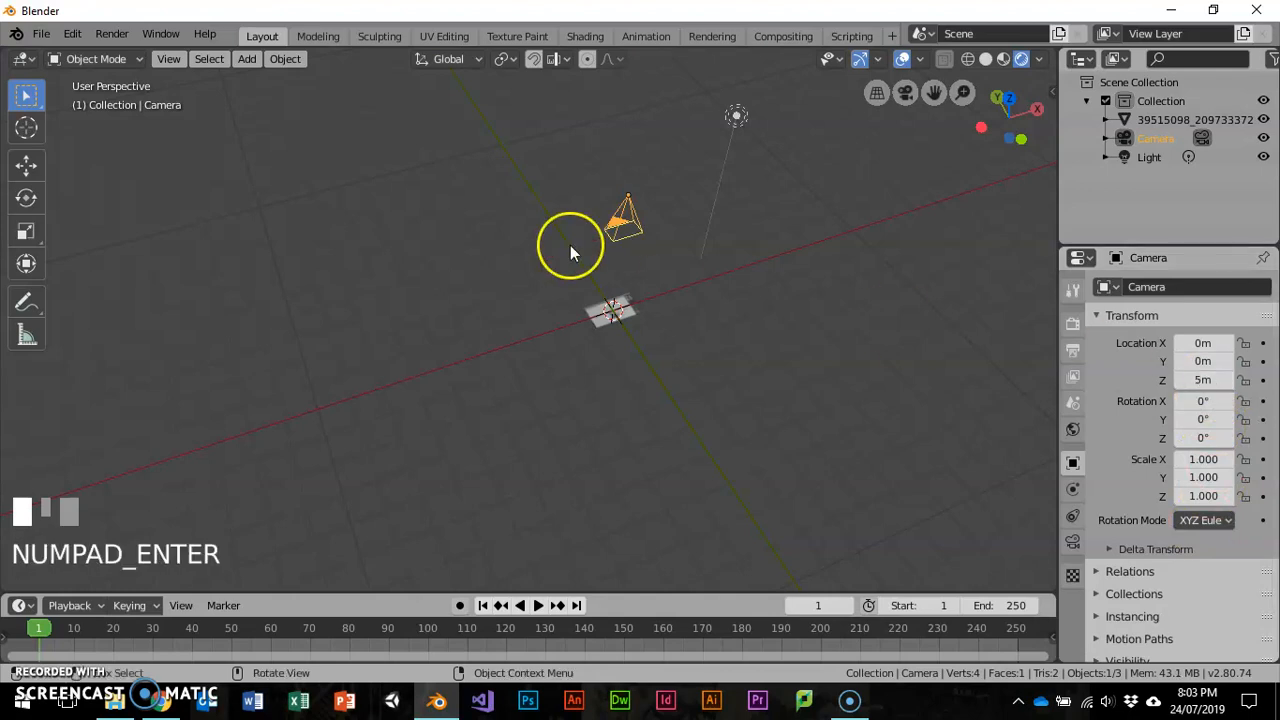
View through the camera and scale the sphere shading image plane by about 2.028 to fill the camera frame.
{"action": "key", "text": "KP_0"}
{"action": "scroll", "coordinate": [615, 334], "scroll_direction": "up", "scroll_amount": 2}
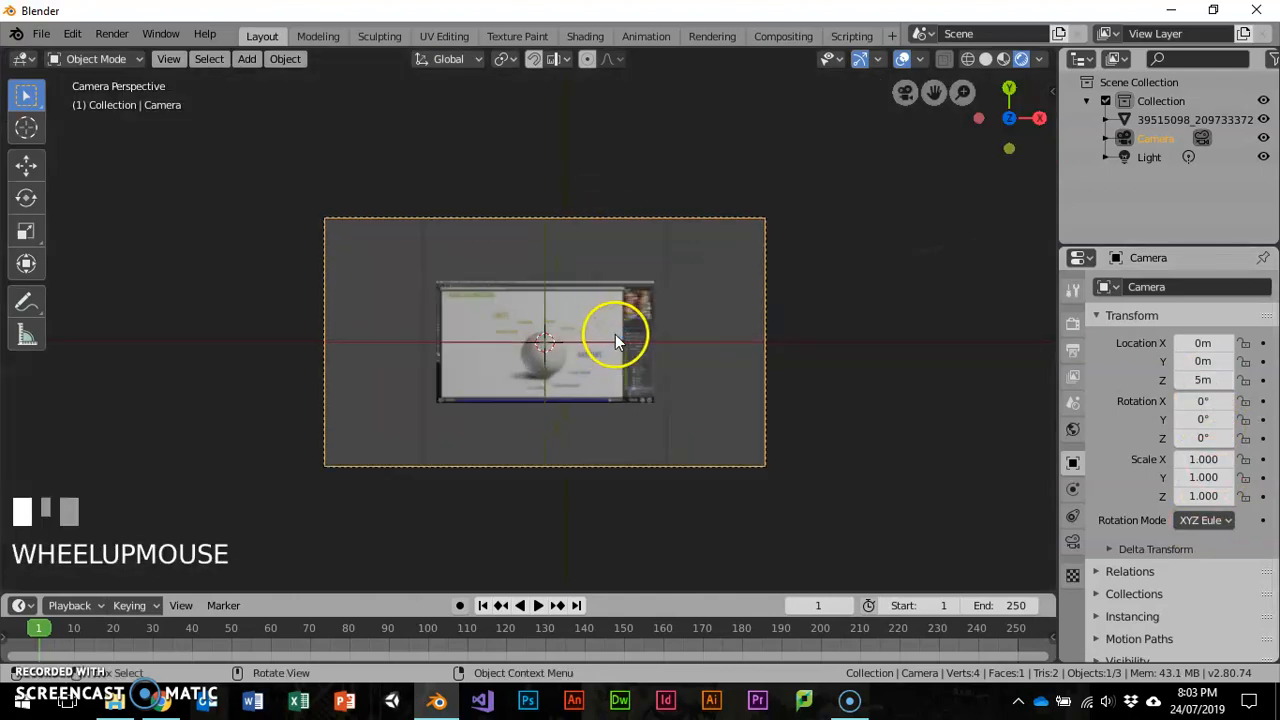
{"action": "left_click", "coordinate": [577, 332]}
{"action": "key", "text": "s"}
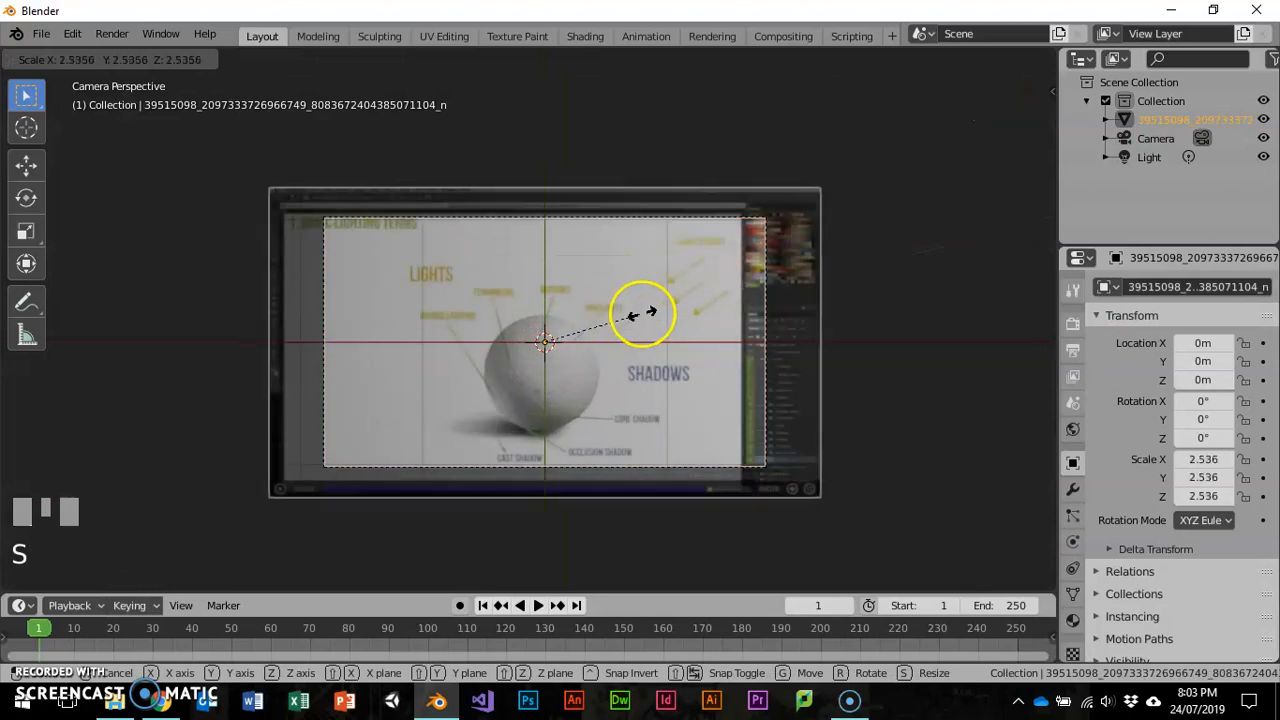
{"action": "left_click", "coordinate": [620, 313]}
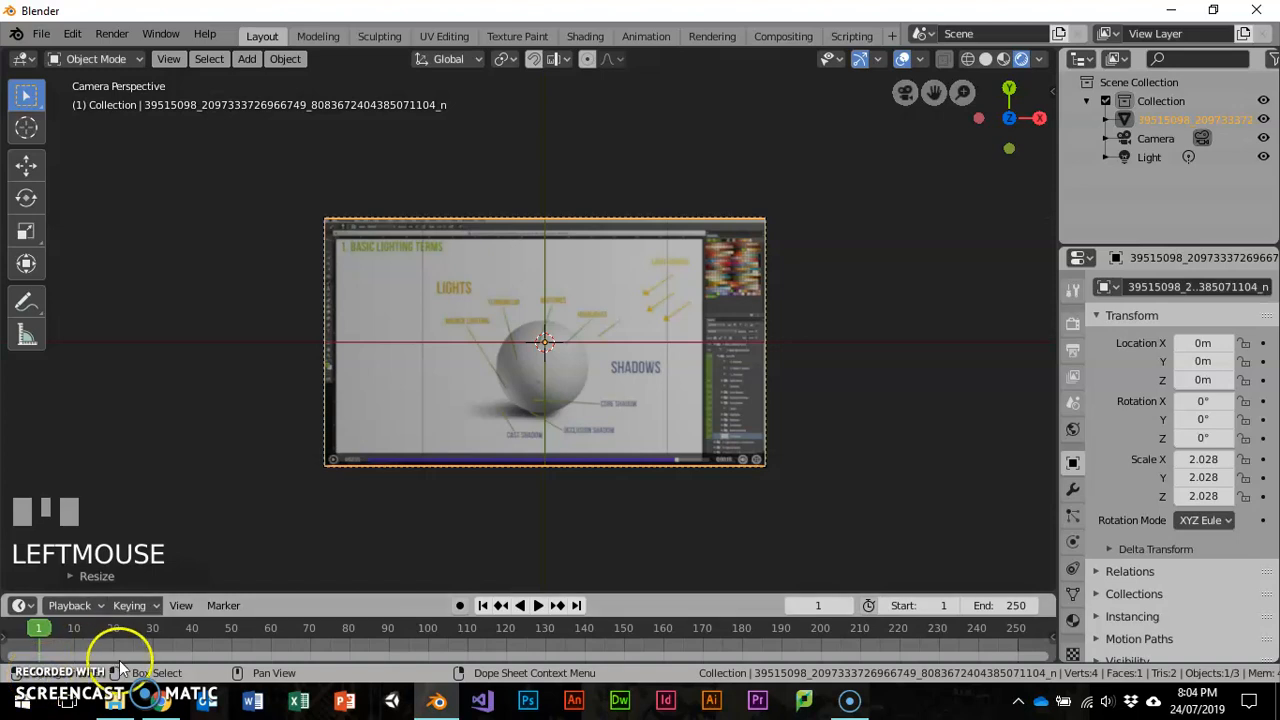
{"action": "middle_click_drag", "start_coordinate": [587, 523], "coordinate": [509, 317]}
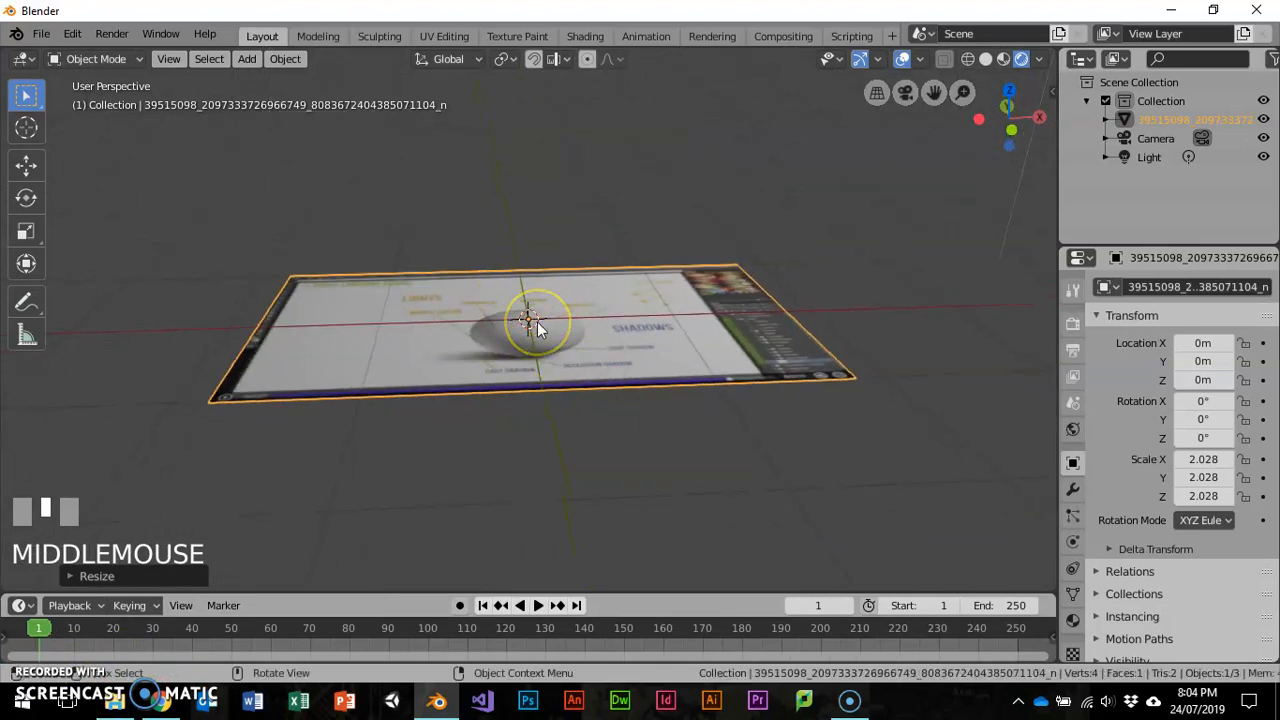
{"action": "left_click", "coordinate": [508, 319]}
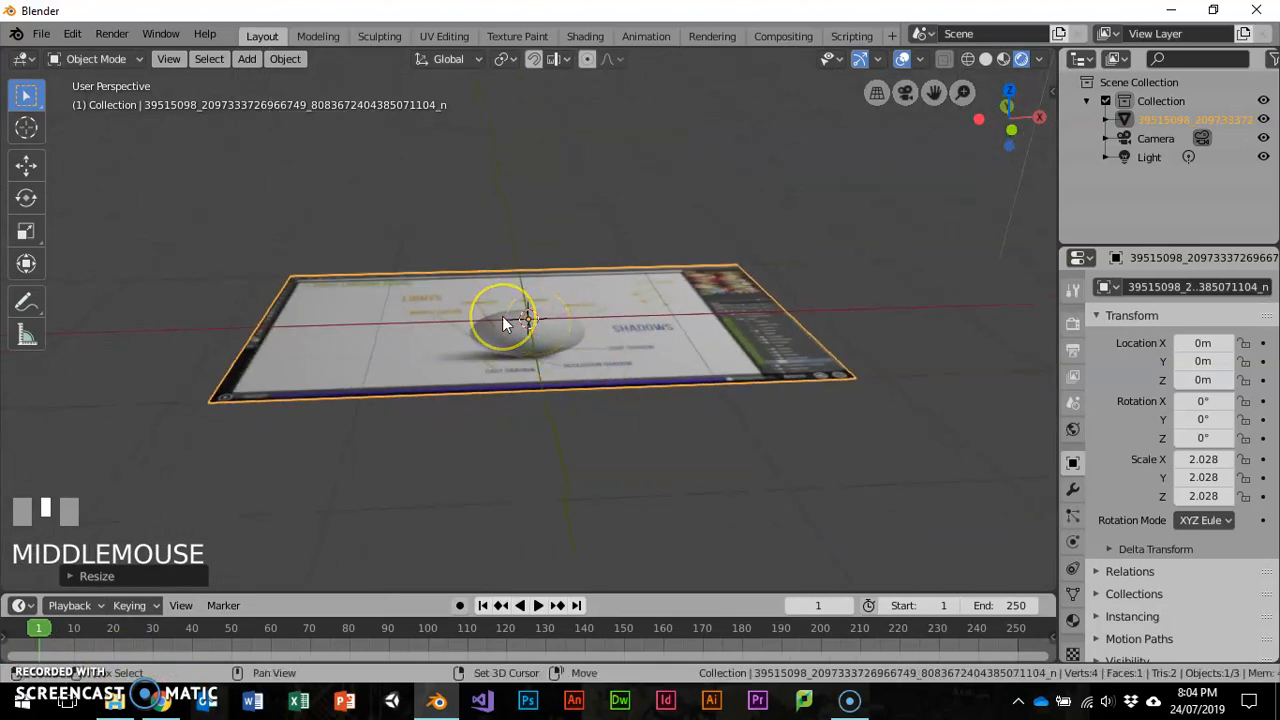
{"action": "key", "text": "shift+a"}
{"action": "mouse_move", "coordinate": [502, 316]}
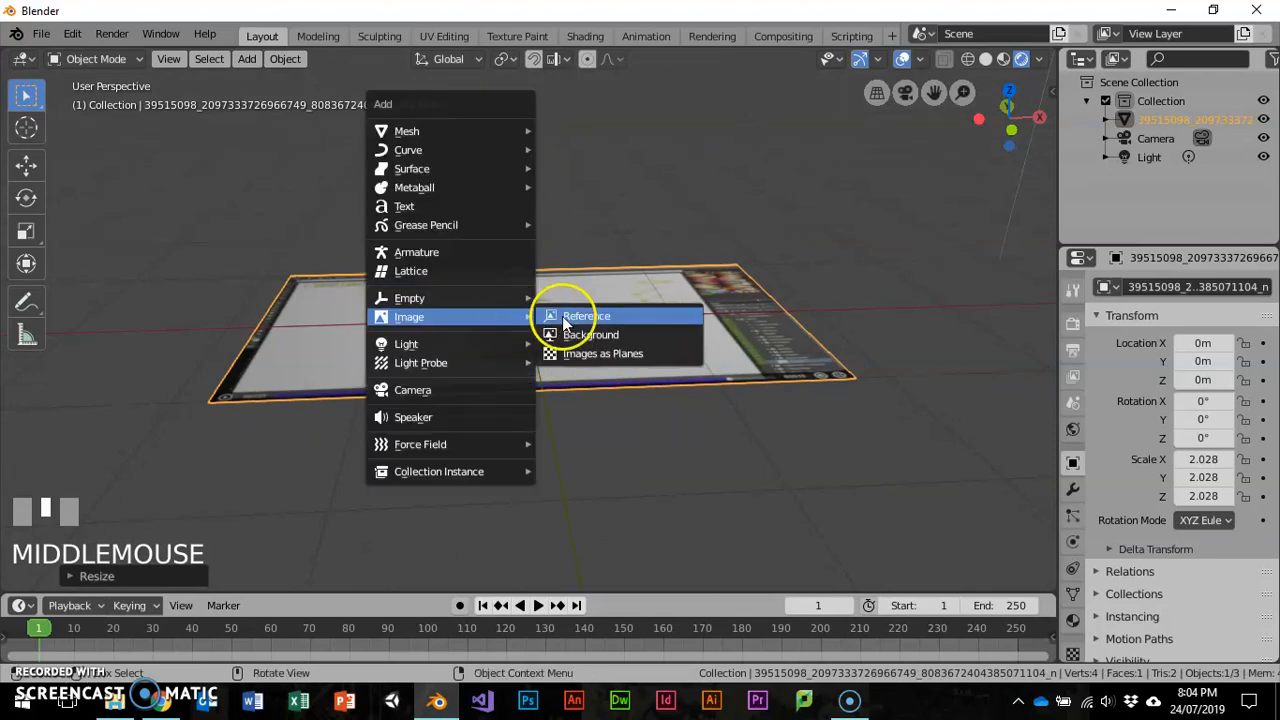
{"action": "left_click", "coordinate": [586, 354]}
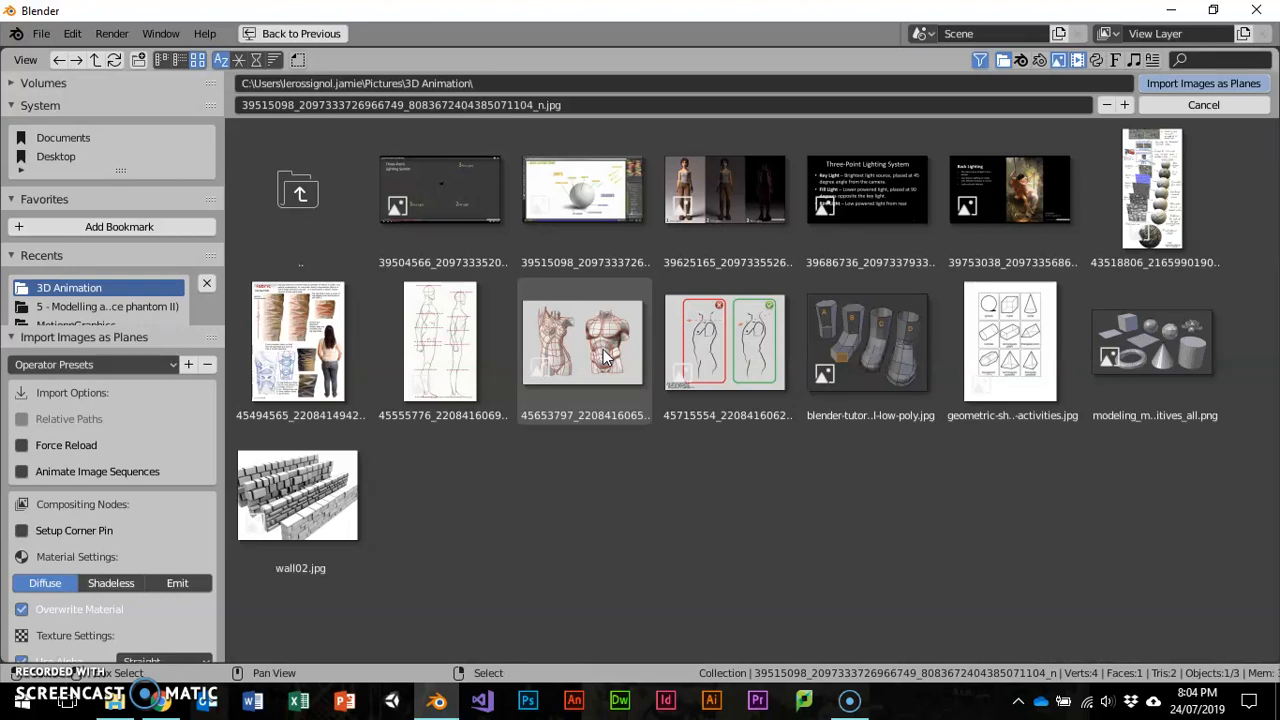
{"action": "left_click", "coordinate": [813, 200]}
{"action": "left_click", "coordinate": [1203, 84]}
Select the larger sphere shading plane and move it by -1 m along the global Z axis.
{"action": "middle_click_drag", "start_coordinate": [557, 328], "coordinate": [611, 337]}
{"action": "middle_click_drag", "start_coordinate": [272, 429], "coordinate": [215, 457]}
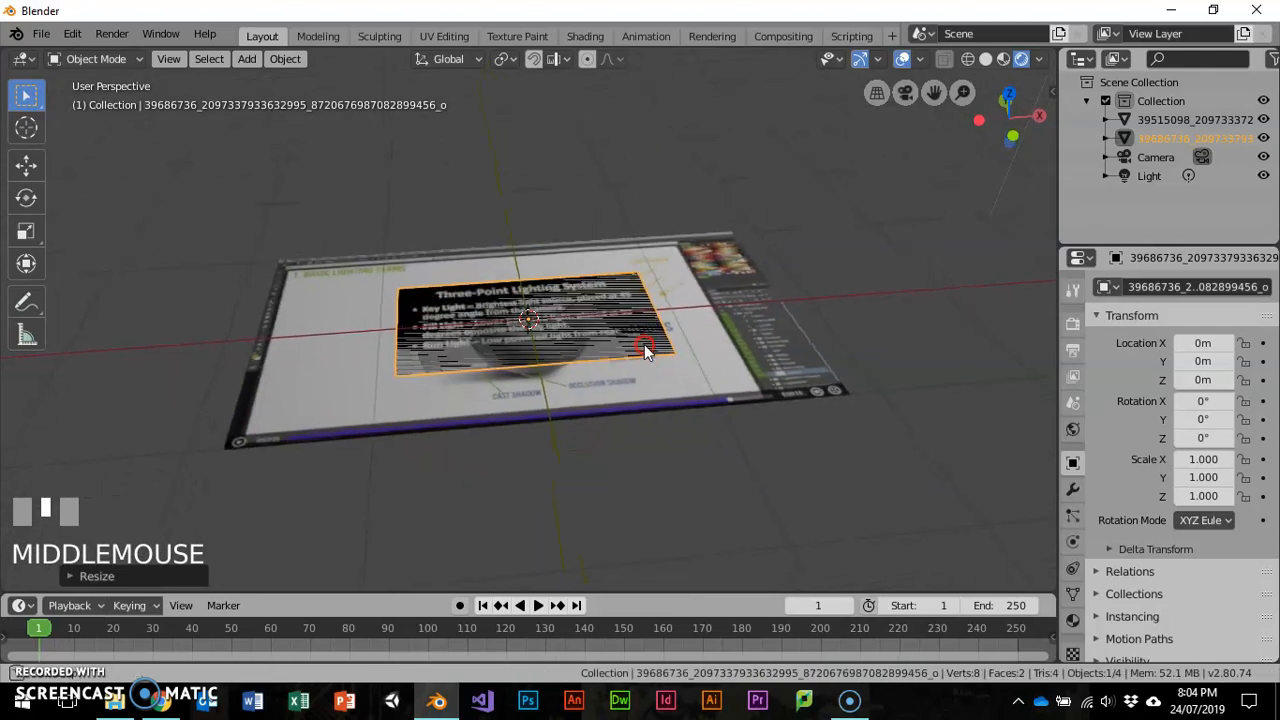
{"action": "left_click", "coordinate": [515, 443]}
{"action": "middle_click_drag", "start_coordinate": [515, 443], "coordinate": [521, 413]}
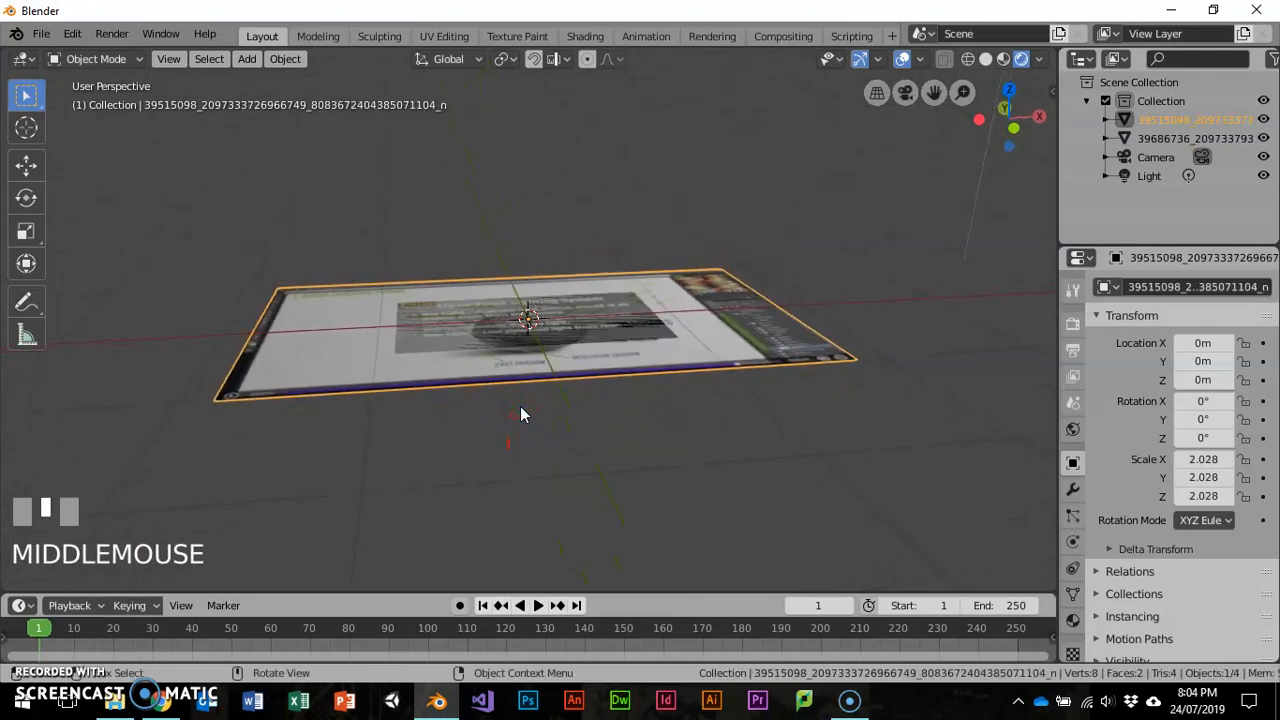
{"action": "key", "text": "g"}
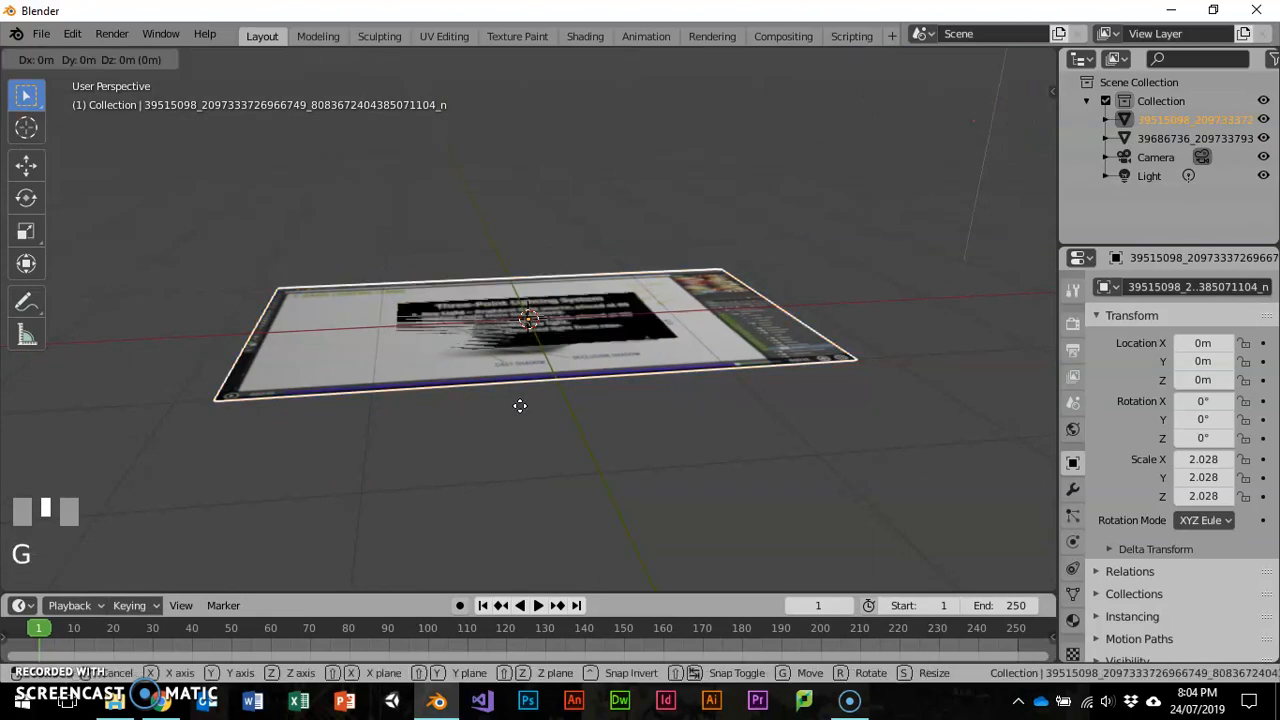
{"action": "type", "text": "z"}
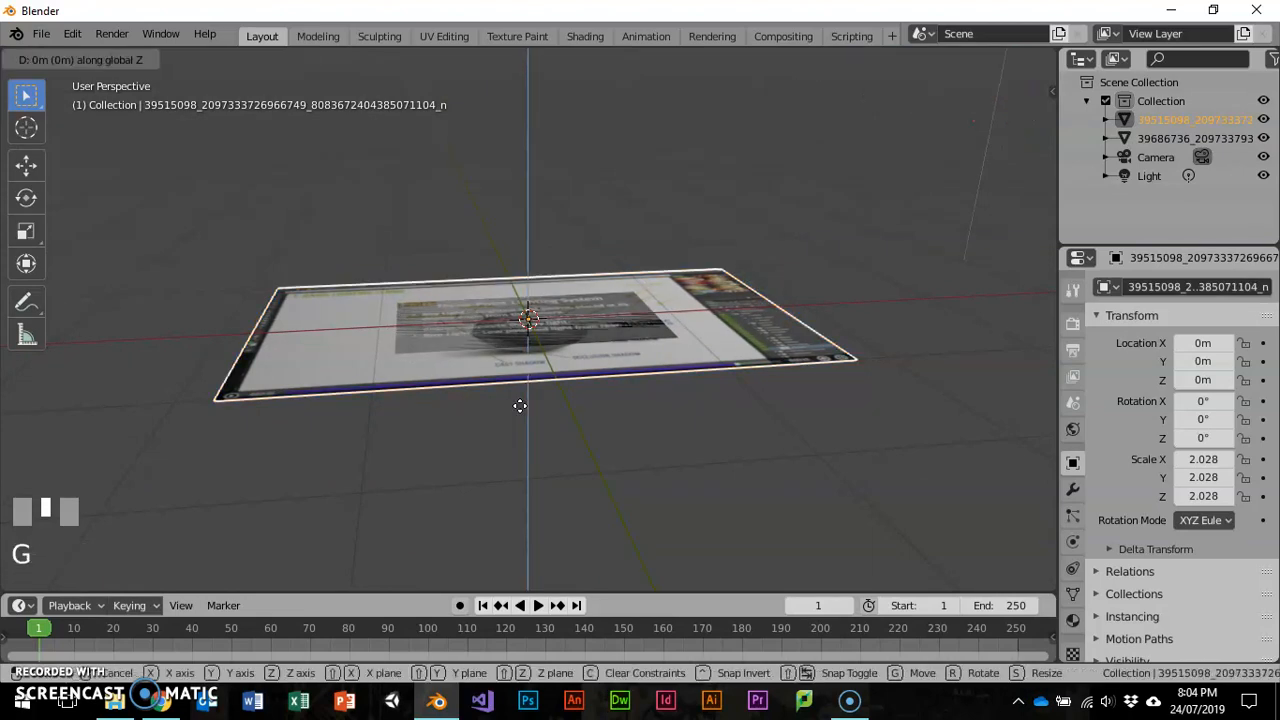
{"action": "type", "text": "-1"}
{"action": "key", "text": "Return"}
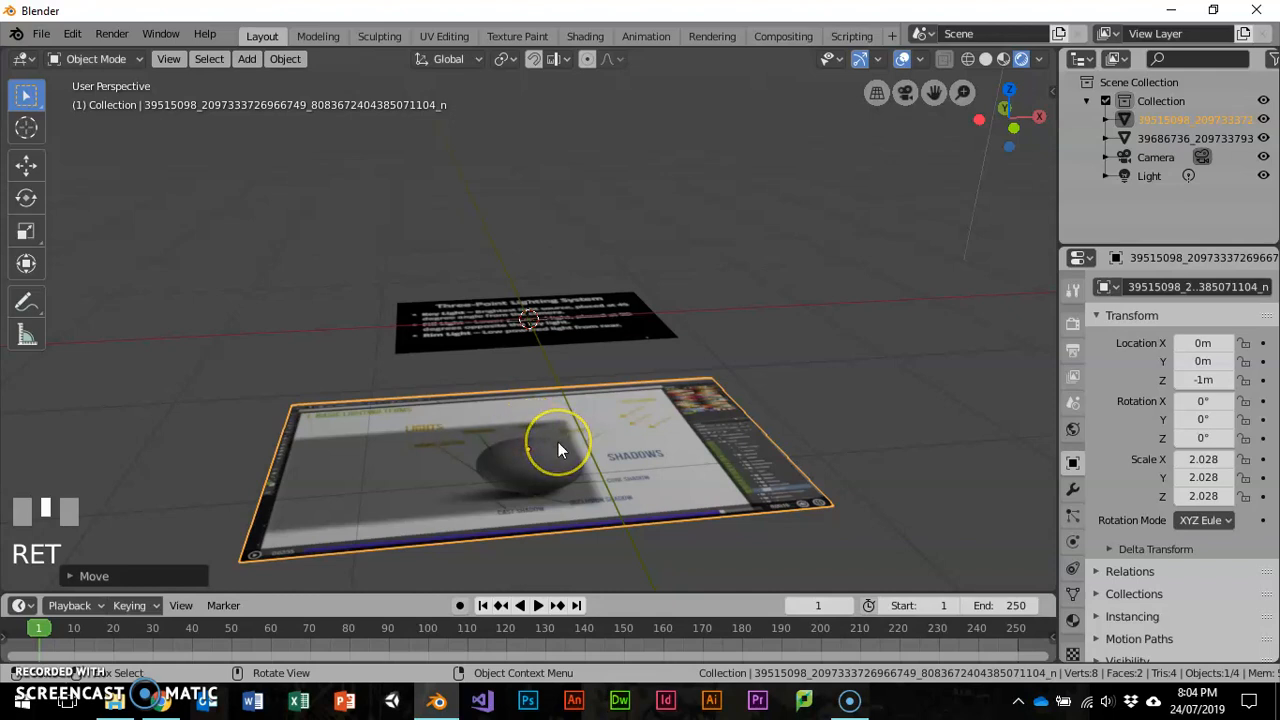
Move the sphere shading plane back up along Z to a height of -0.1 m.
{"action": "type", "text": "gz"}
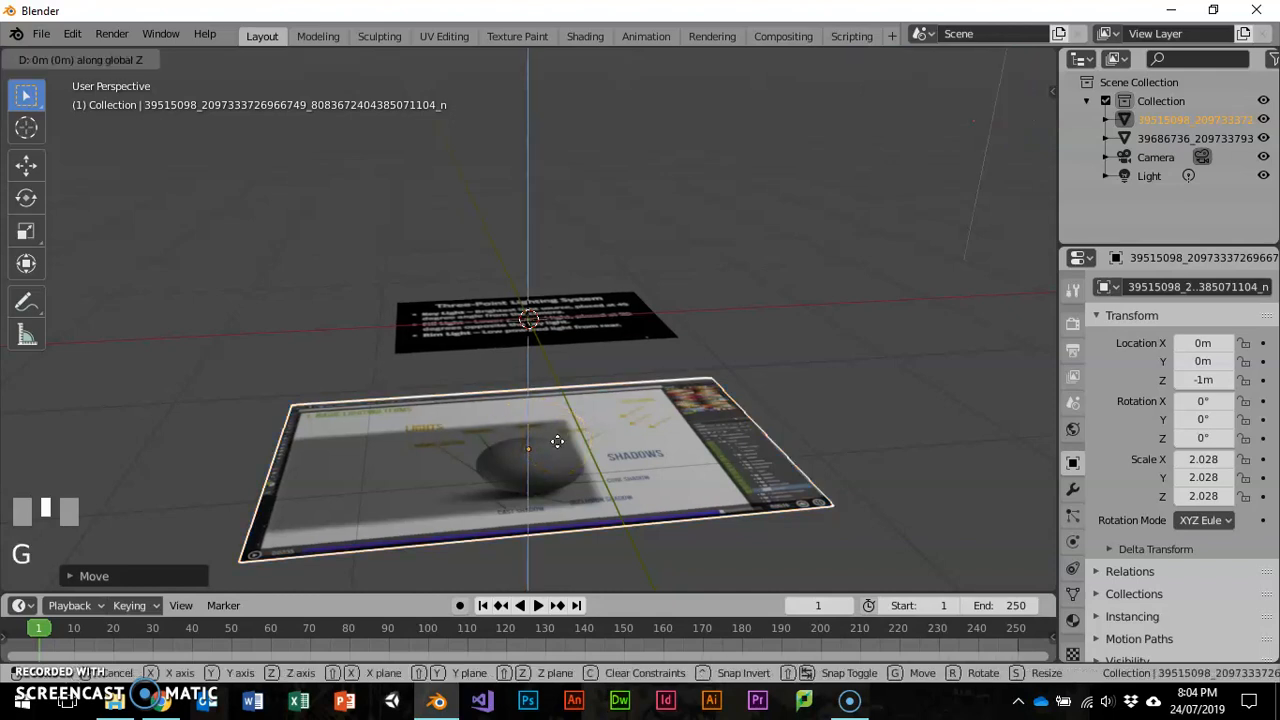
{"action": "type", "text": ".1"}
{"action": "key", "text": "Return"}
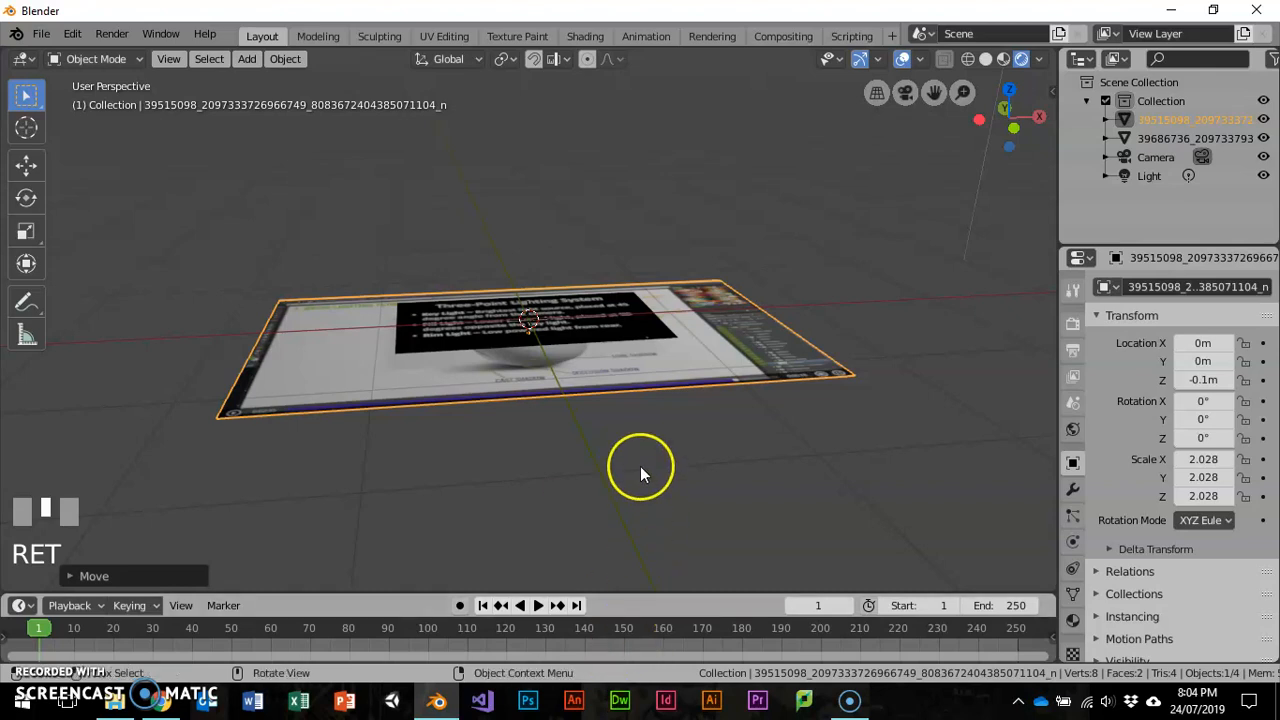
Return to the camera view and scale the Three-Point Lighting plane by about 2.032 to fill the camera frame.
{"action": "middle_click_drag", "start_coordinate": [641, 469], "coordinate": [640, 508]}
{"action": "key", "text": "KP_0"}
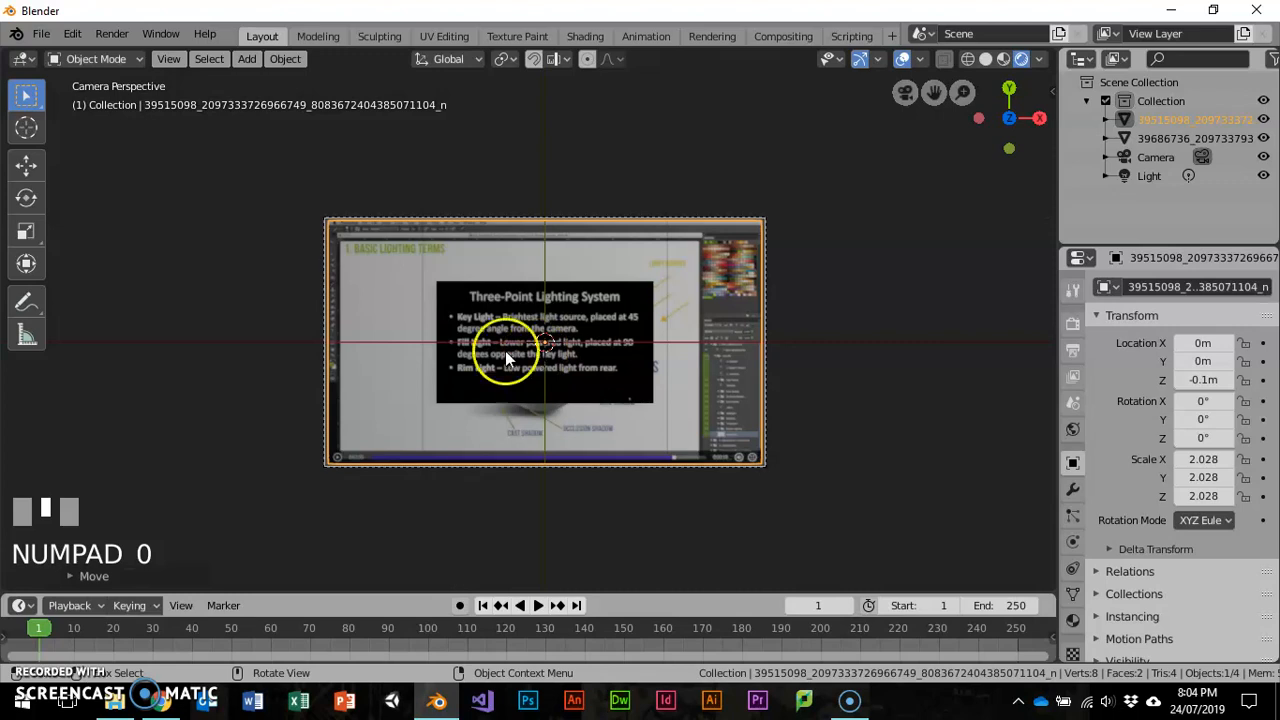
{"action": "right_click", "coordinate": [546, 315]}
{"action": "left_click", "coordinate": [546, 315]}
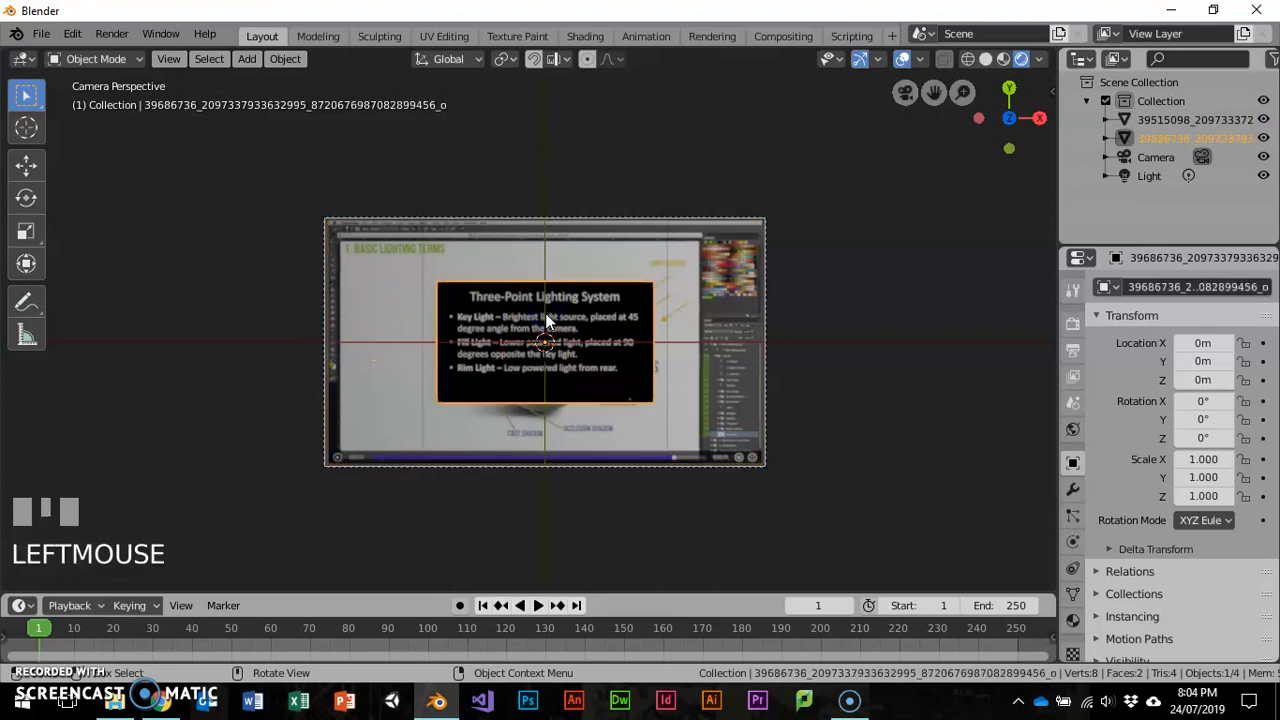
{"action": "key", "text": "s"}
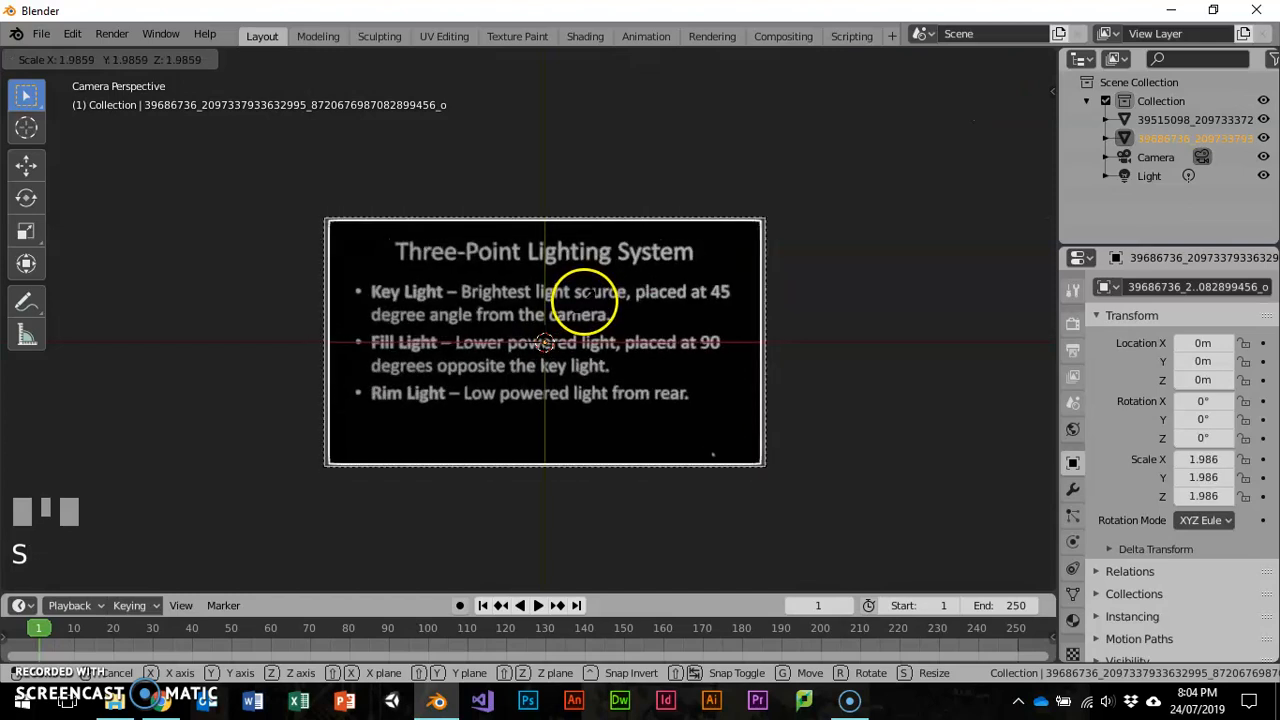
{"action": "left_click", "coordinate": [586, 301]}
Move the Three-Point Lighting plane about 2.1 m along the Y axis, just above the camera frame.
{"action": "key", "text": "i"}
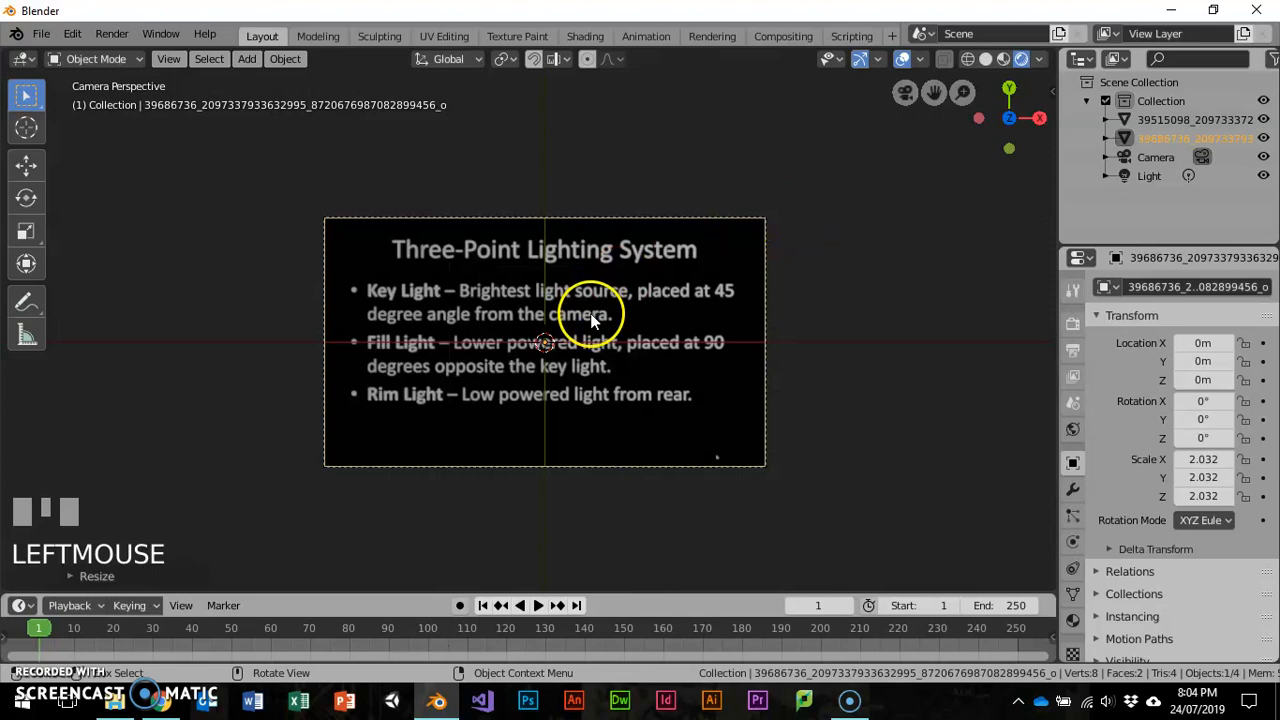
{"action": "key", "text": "g"}
{"action": "key", "text": "y"}
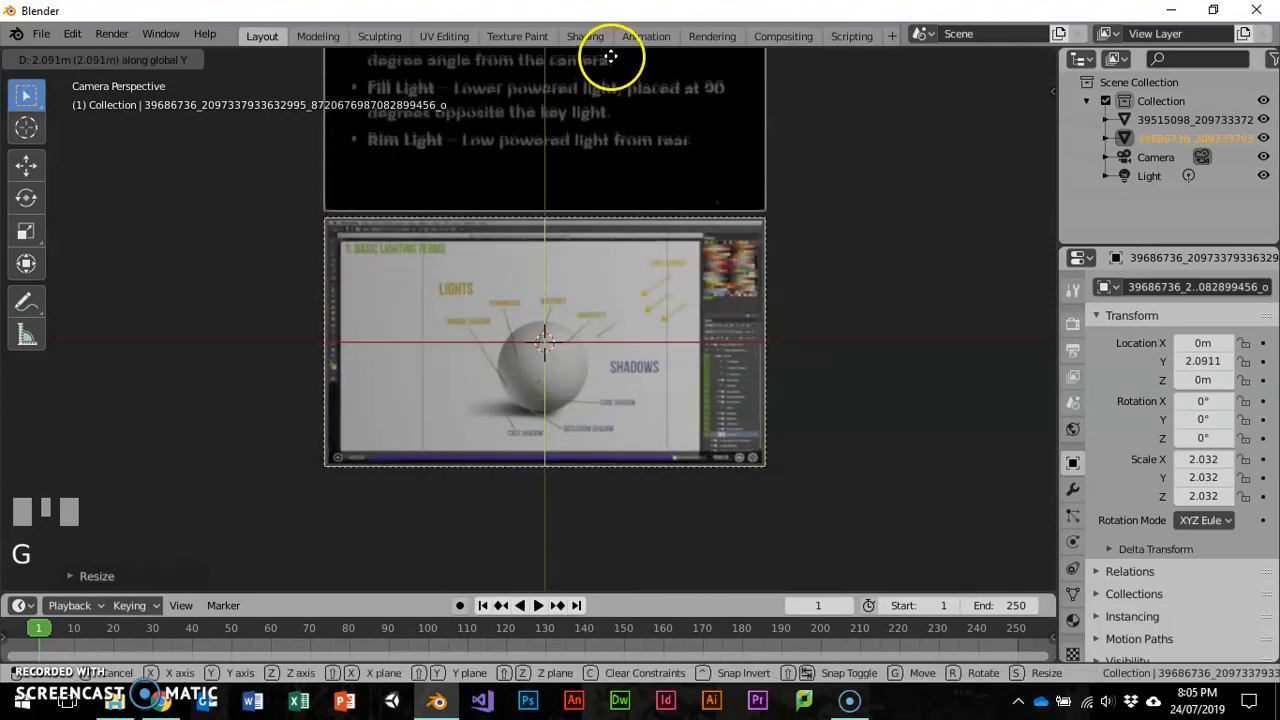
{"action": "left_click", "coordinate": [610, 55]}
Insert LocRotScale keyframes at frame 1 for the Three-Point Lighting plane and the sphere shading plane.
{"action": "key", "text": "i"}
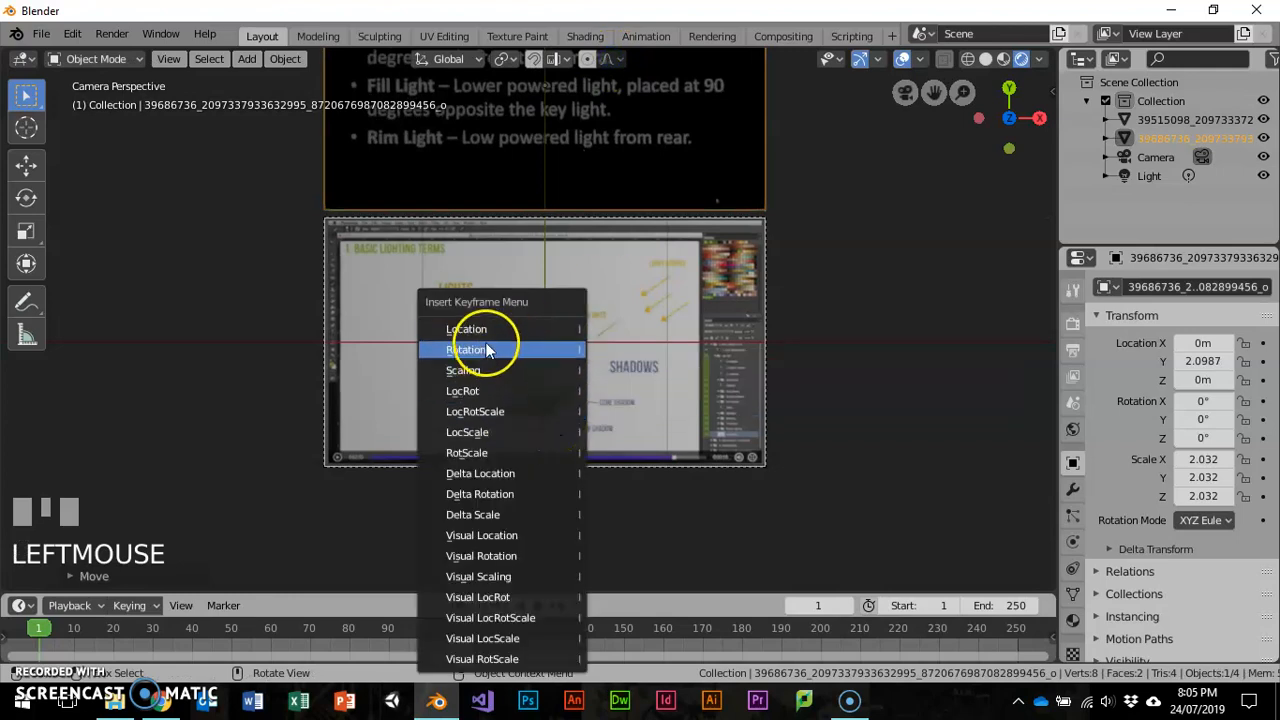
{"action": "left_click", "coordinate": [490, 413]}
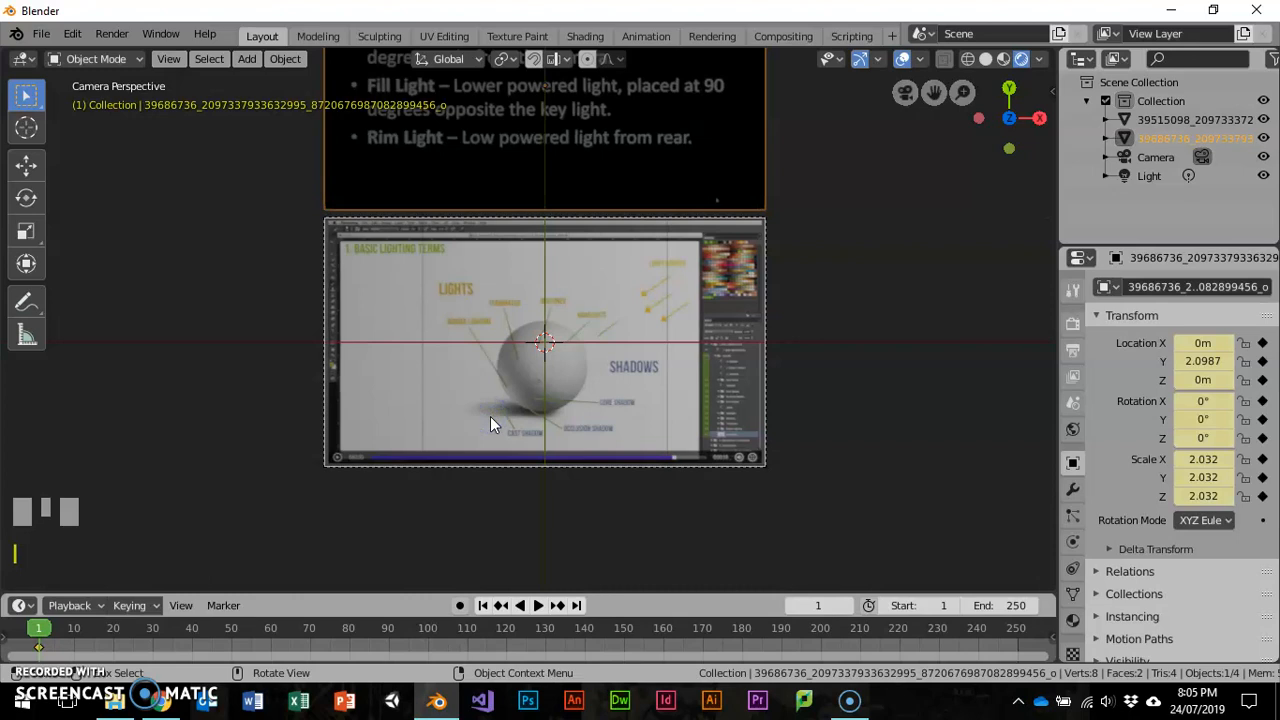
{"action": "left_click", "coordinate": [500, 364]}
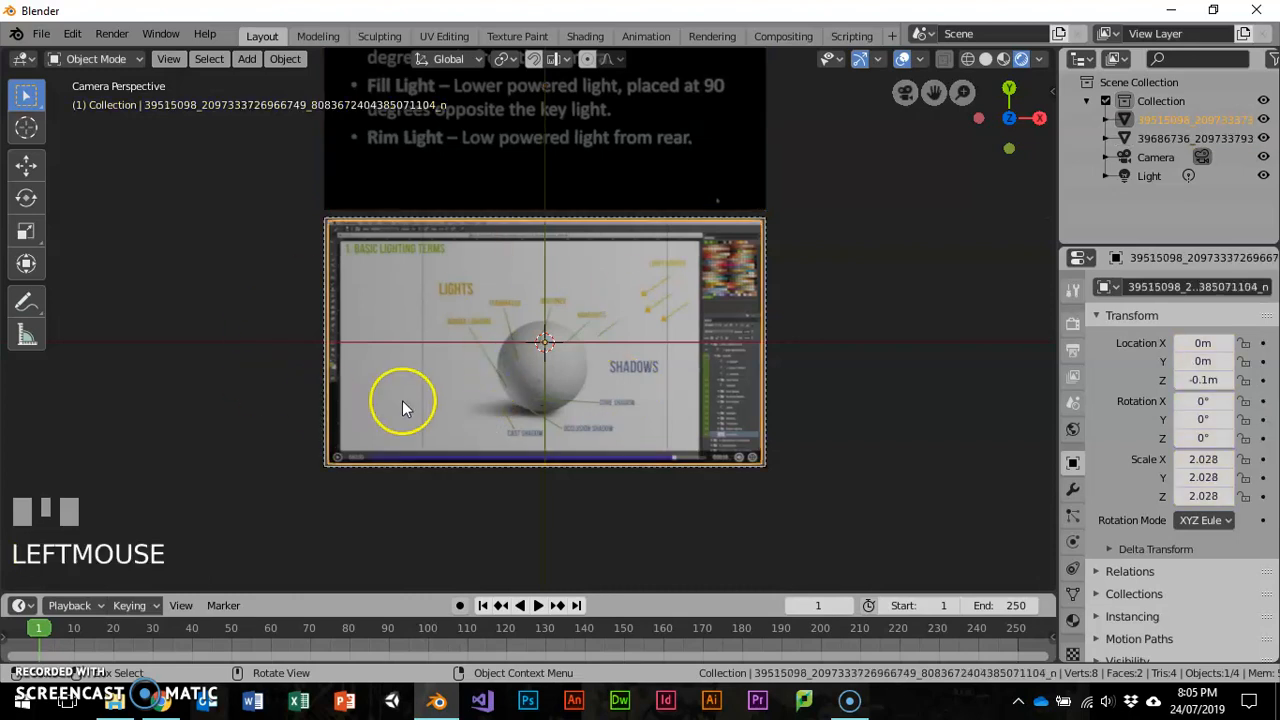
{"action": "key", "text": "i"}
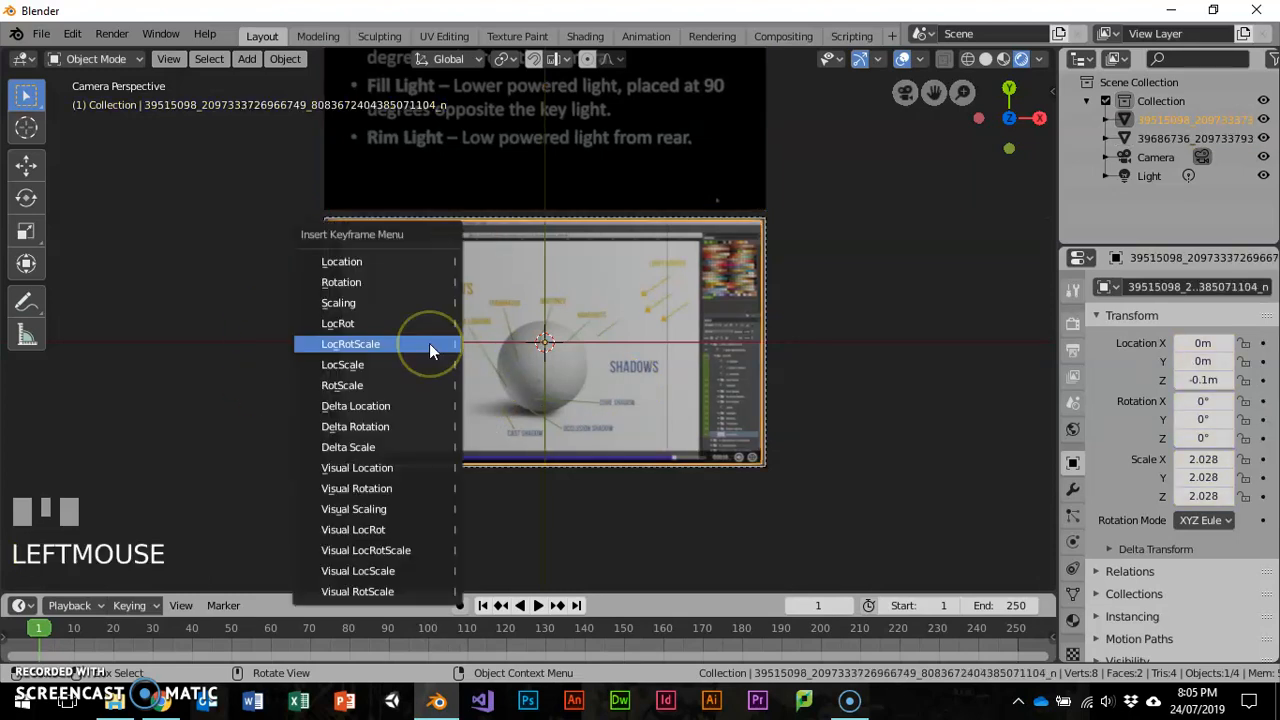
{"action": "left_click", "coordinate": [429, 343]}
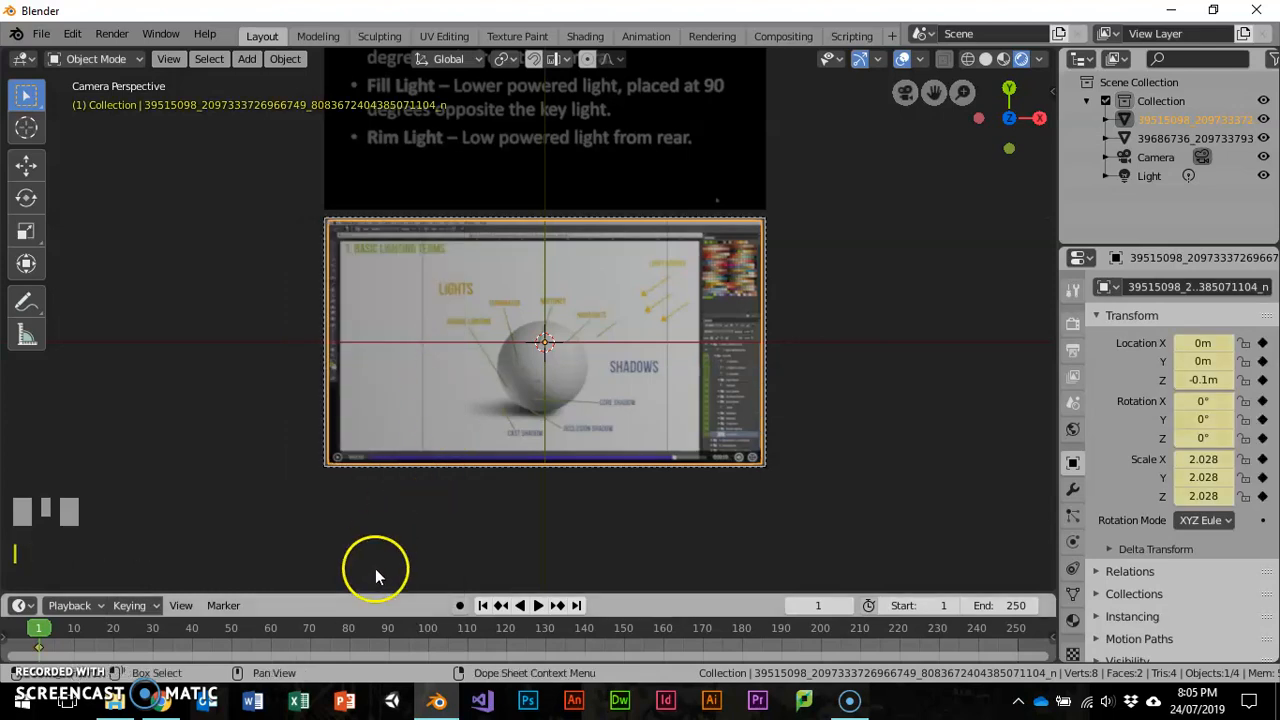
Go to frame 24 and insert a LocRotScale keyframe for the sphere shading plane.
{"action": "left_click_drag", "start_coordinate": [46, 628], "coordinate": [114, 630]}
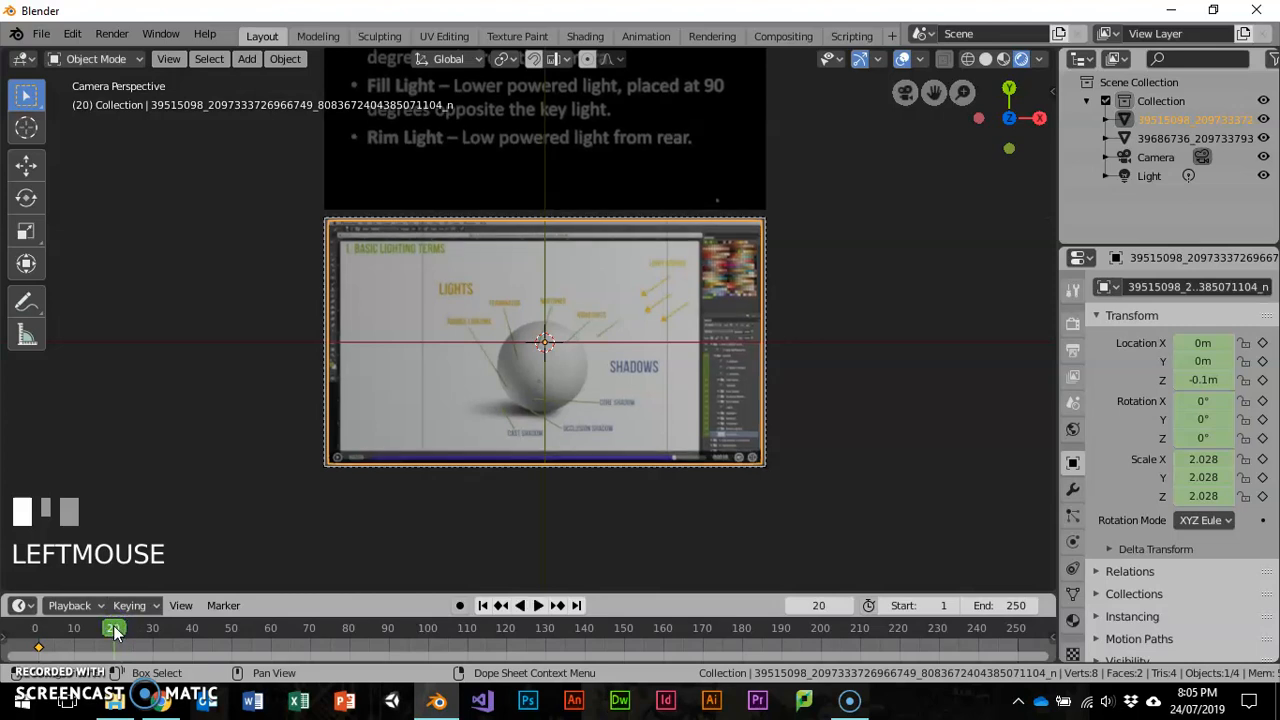
{"action": "left_click", "coordinate": [508, 420]}
{"action": "left_click", "coordinate": [125, 628]}
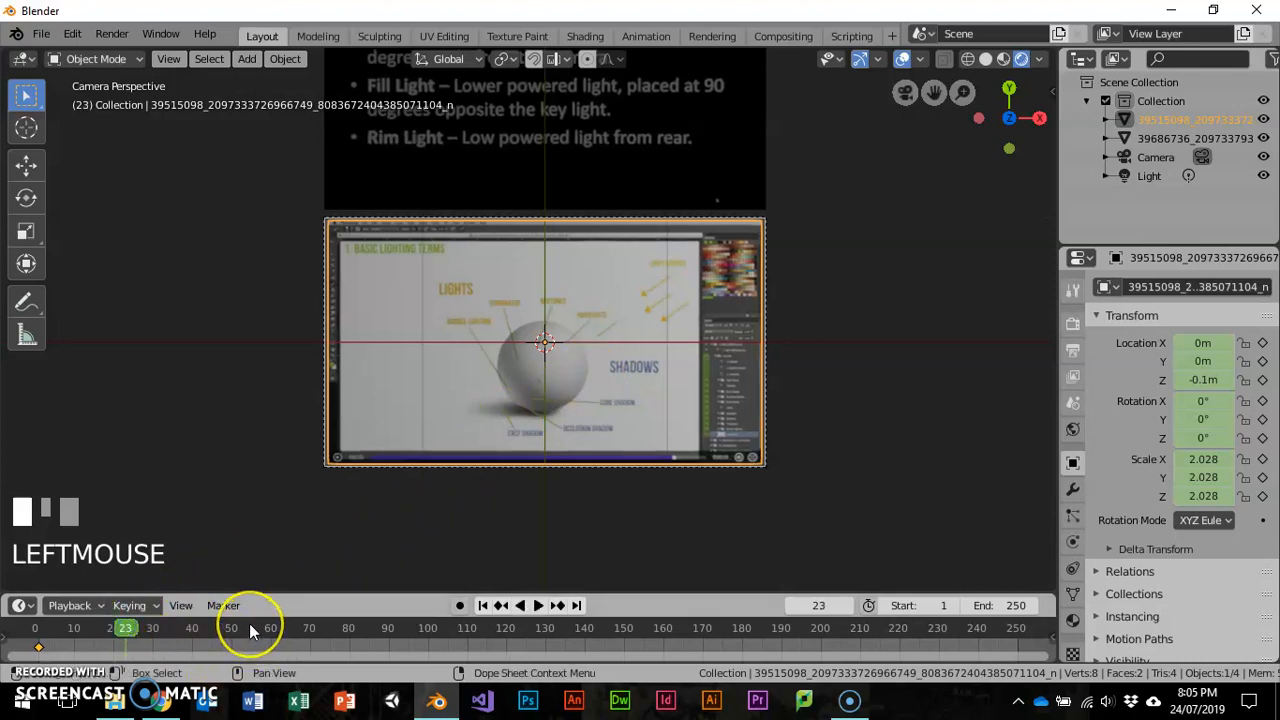
{"action": "key", "text": "Right"}
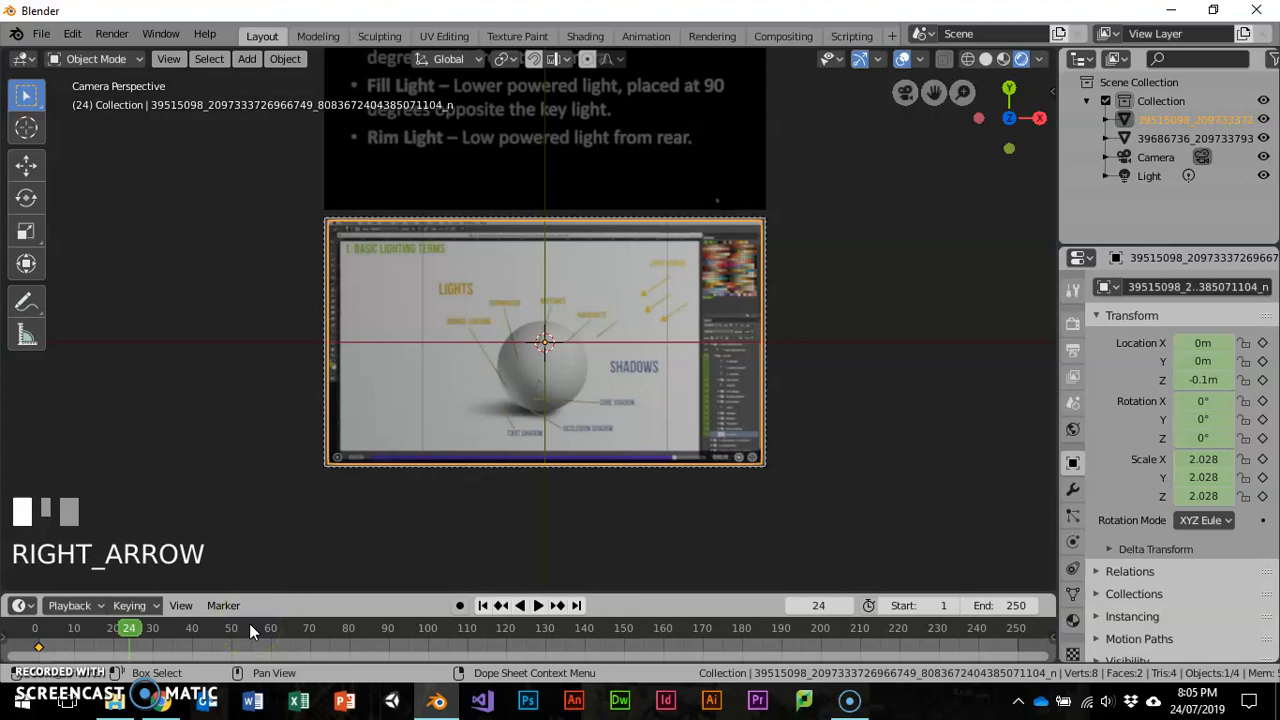
{"action": "key", "text": "i"}
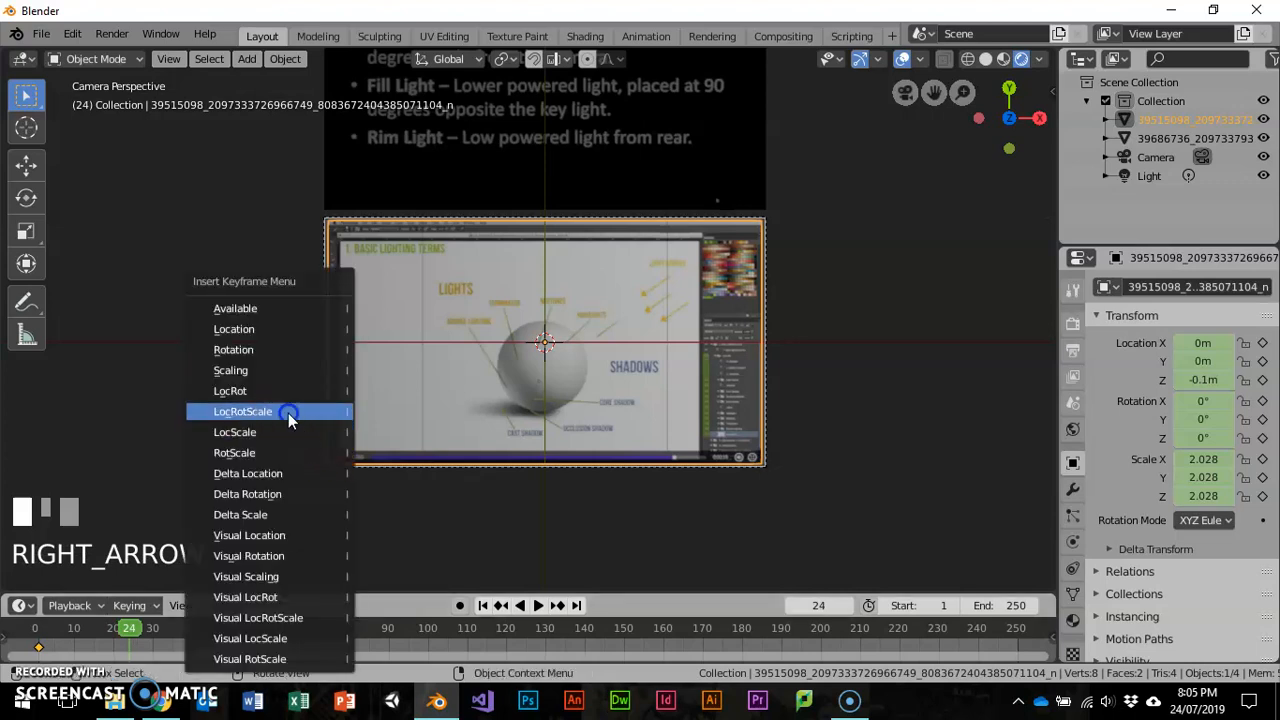
{"action": "left_click", "coordinate": [288, 419]}
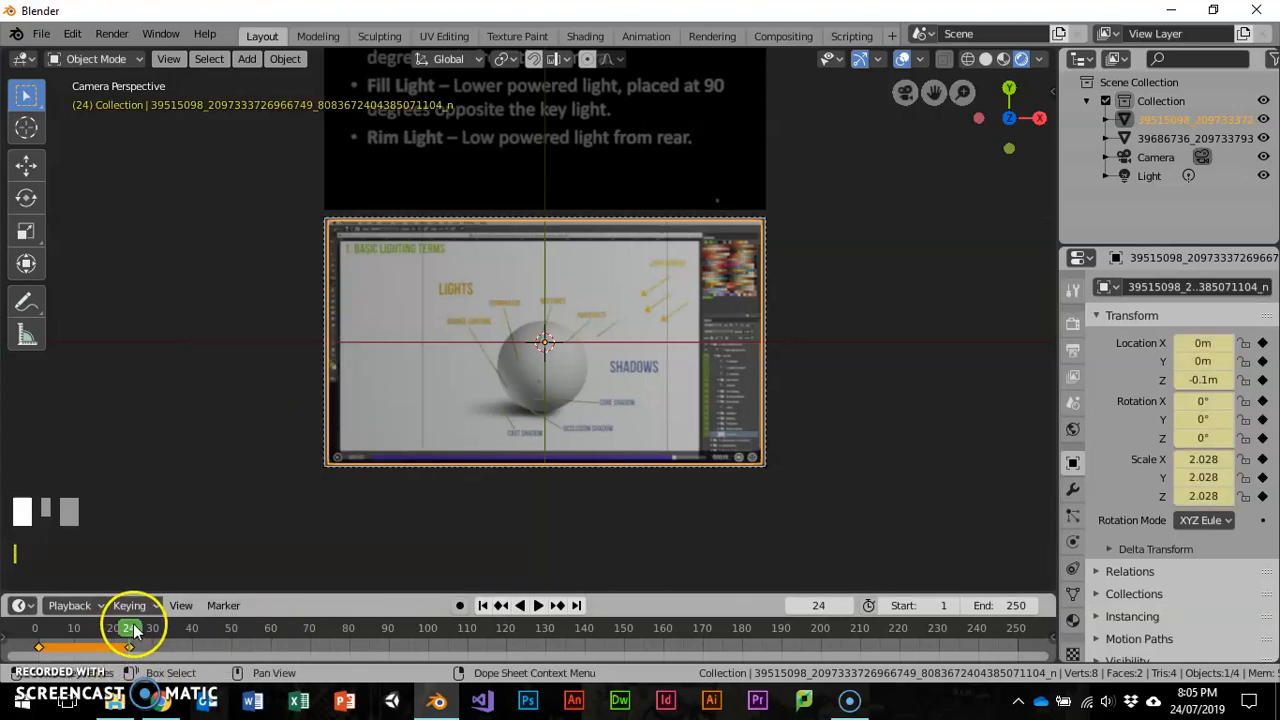
At frame 25, move the sphere shading plane about -3.77 m along X, outside the camera frame, and insert a LocRotScale keyframe.
{"action": "key", "text": "Right"}
{"action": "key", "text": "g"}
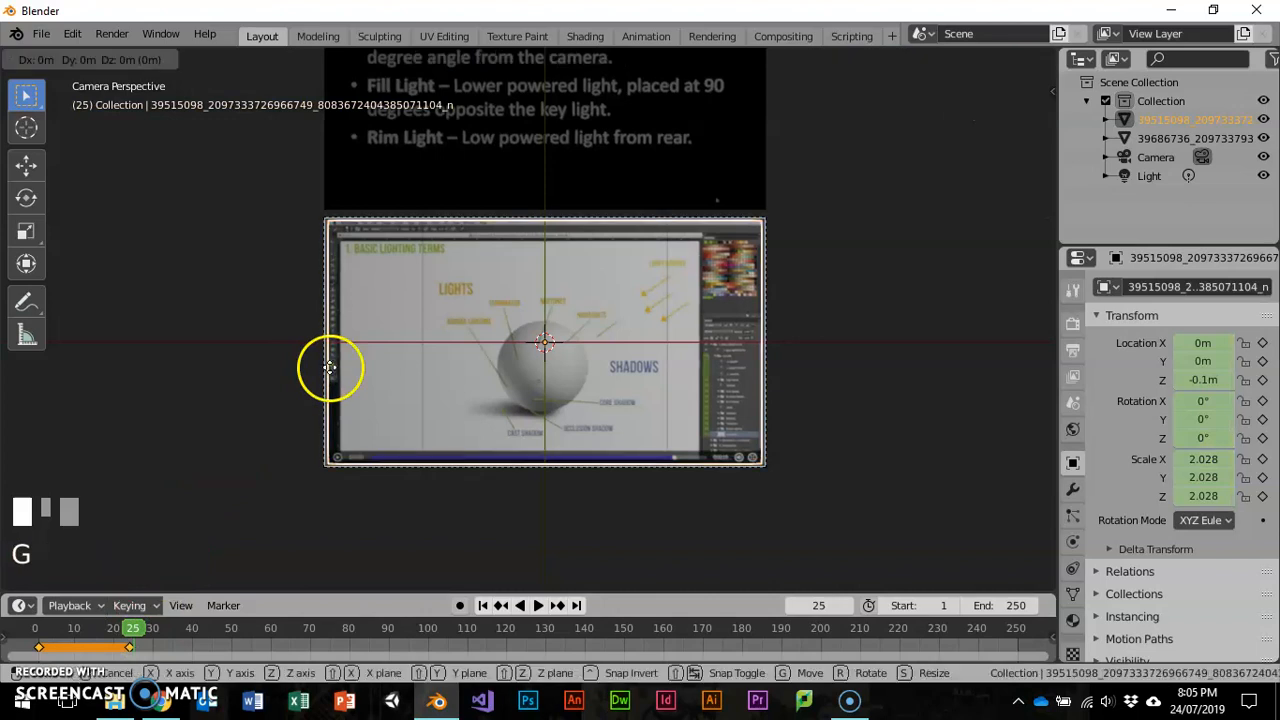
{"action": "key", "text": "x"}
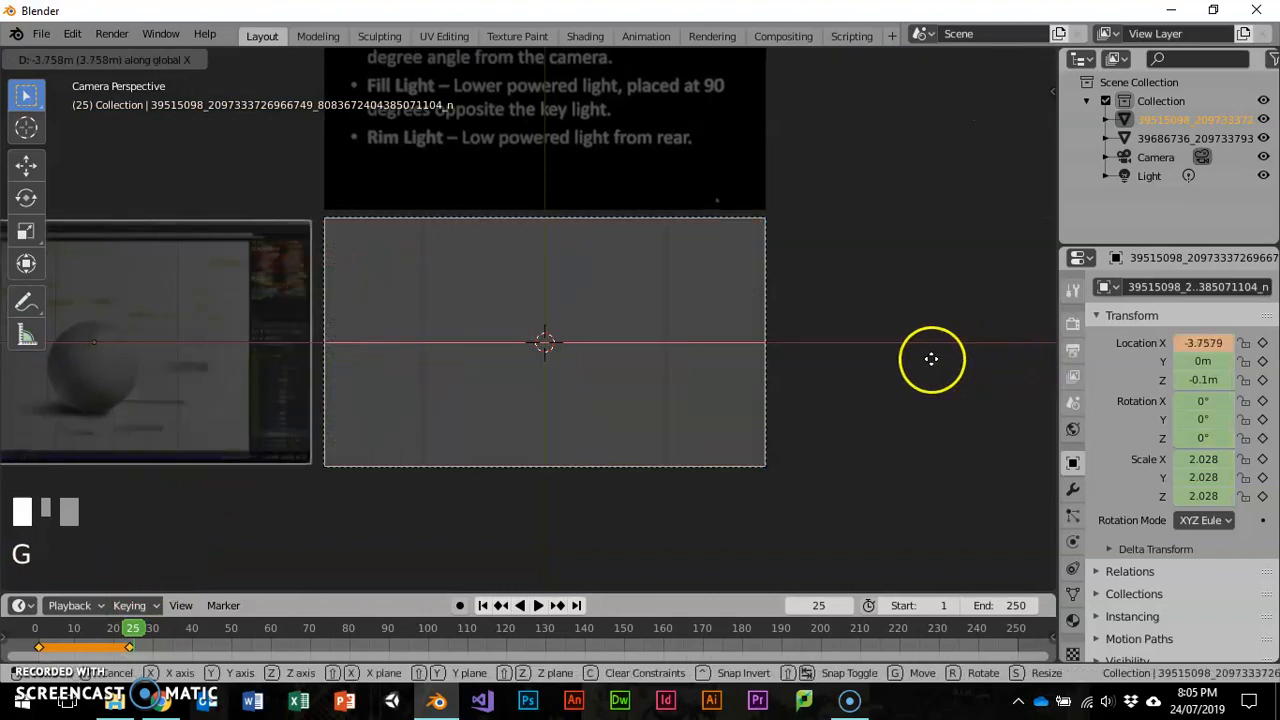
{"action": "left_click", "coordinate": [929, 357]}
{"action": "key", "text": "i"}
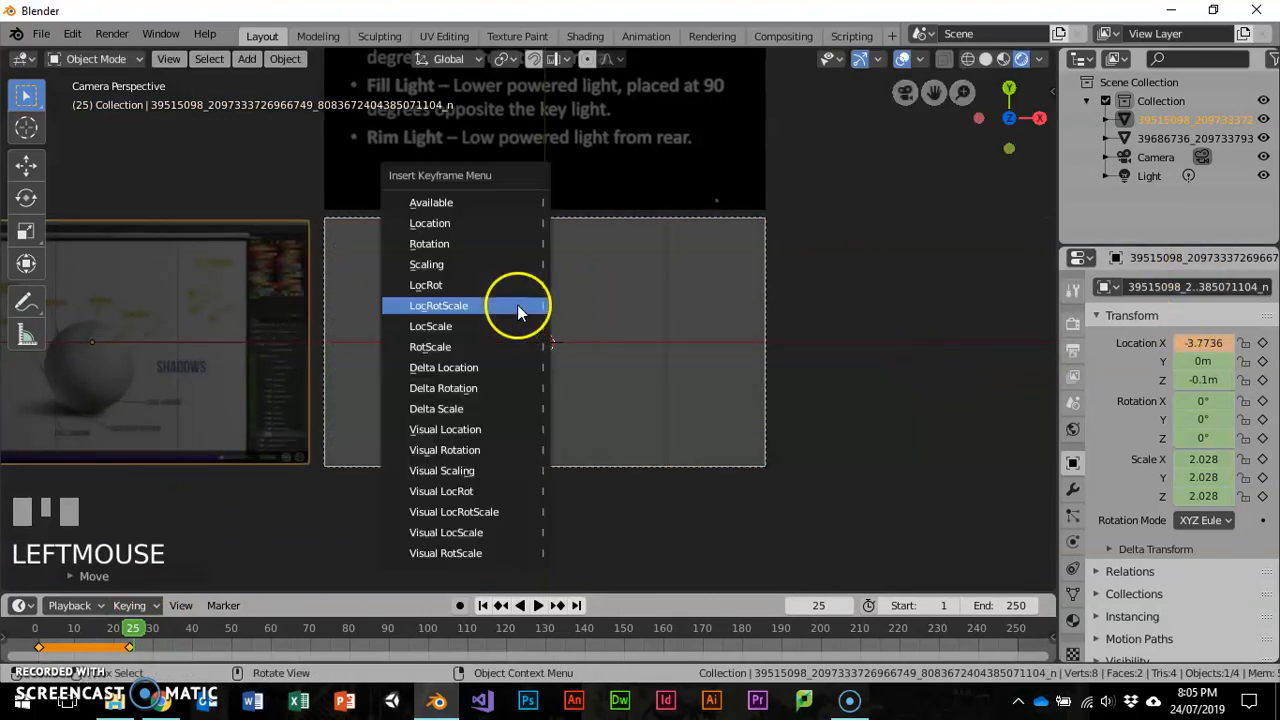
{"action": "left_click", "coordinate": [517, 305]}
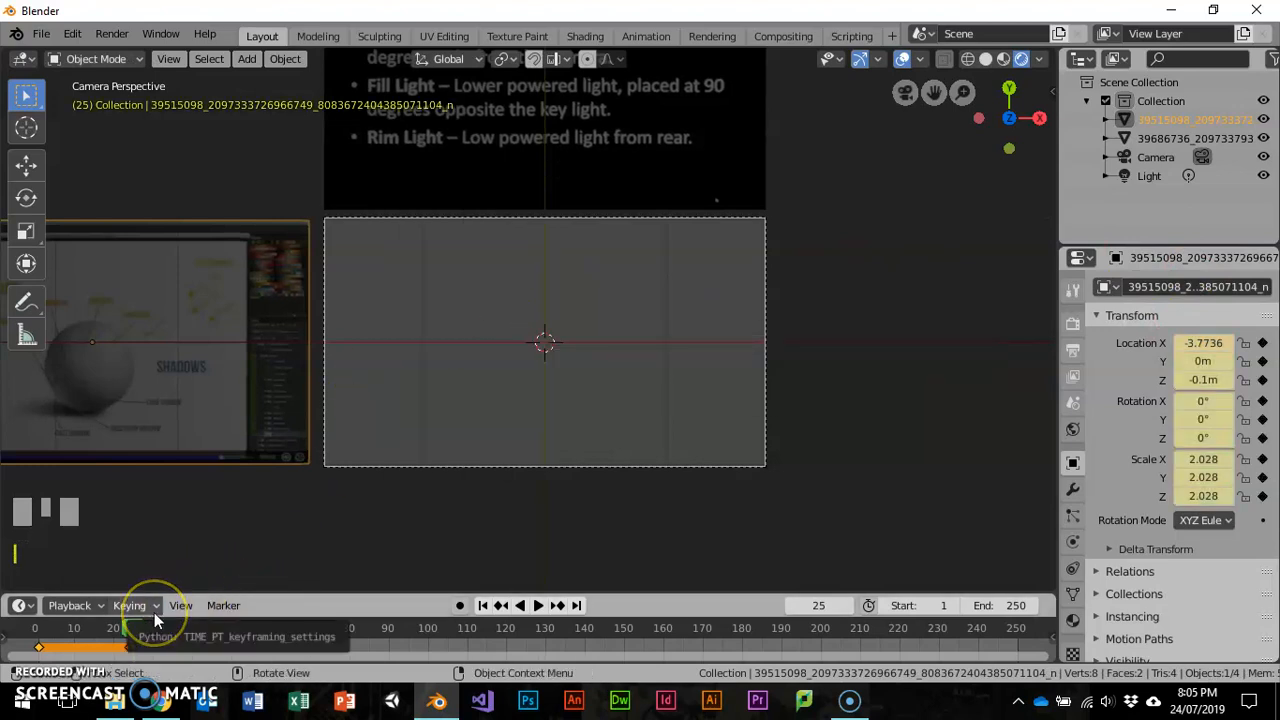
Step through the neighbouring frames back to frame 25 and insert a LocRotScale keyframe for the Three-Point Lighting plane.
{"action": "key", "text": "Left"}
{"action": "key", "text": "Right"}
{"action": "key", "text": "Right"}
{"action": "key", "text": "Right"}
{"action": "key", "text": "Left"}
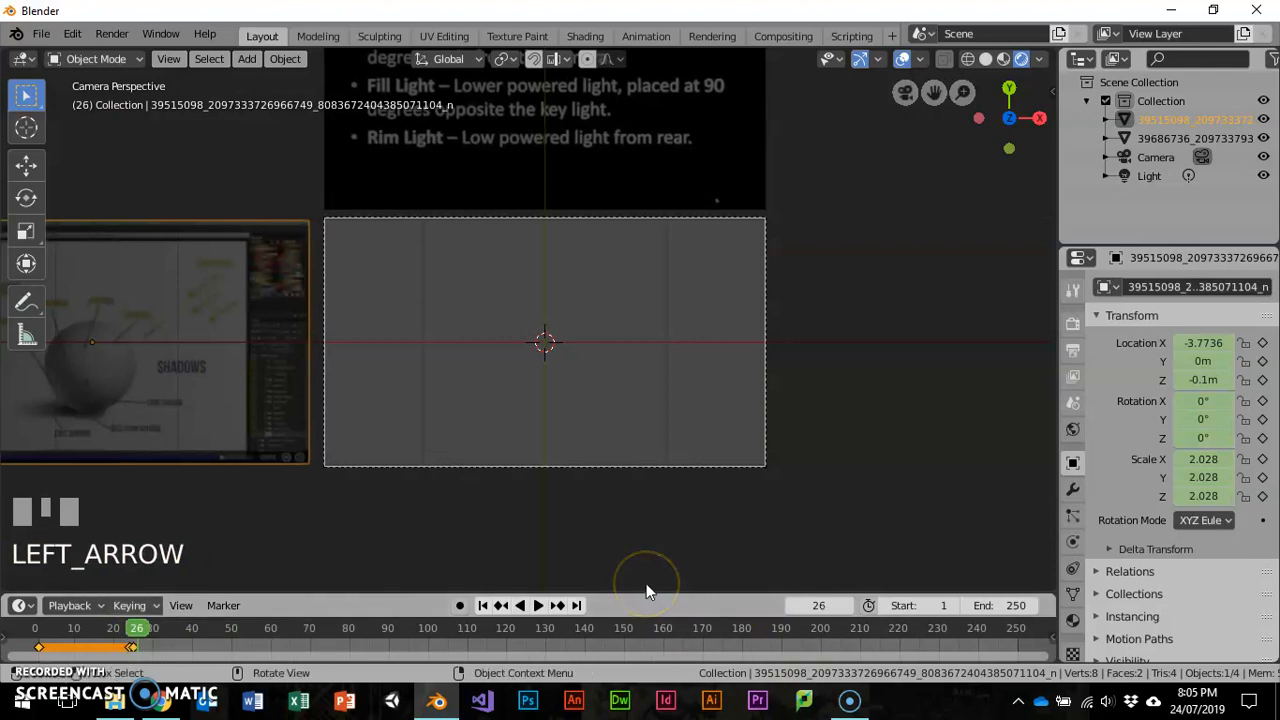
{"action": "key", "text": "Left"}
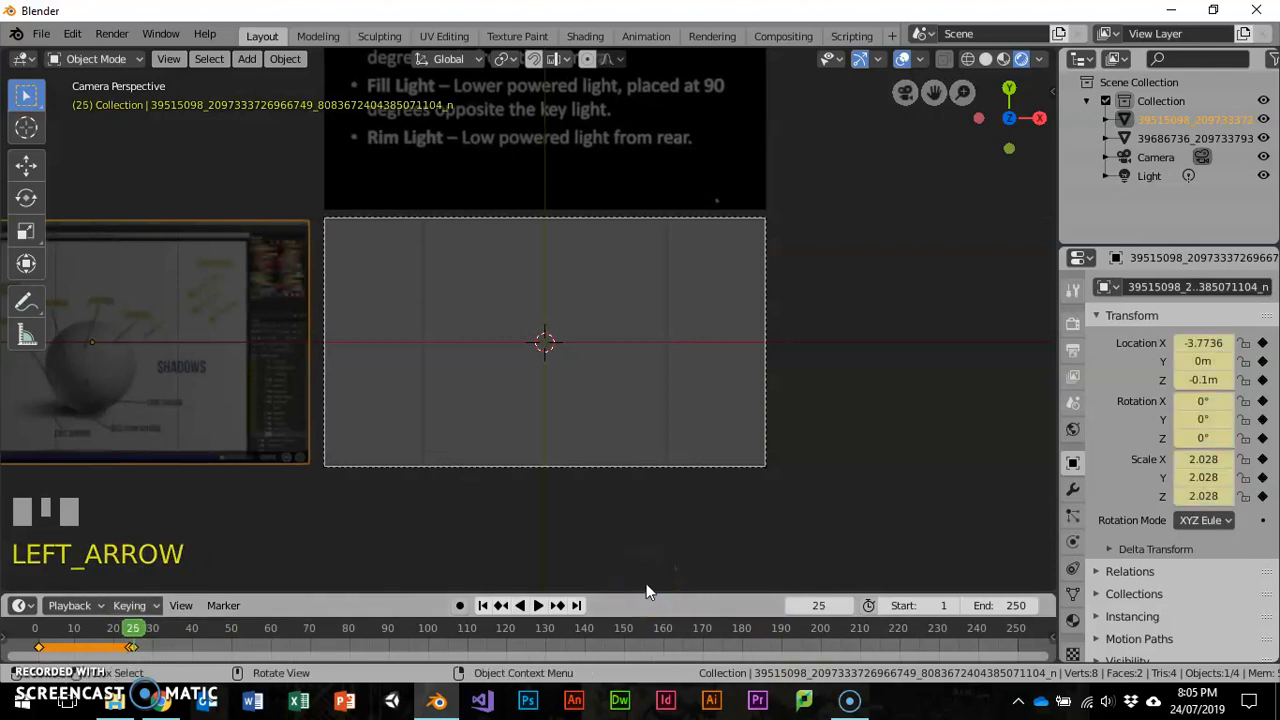
{"action": "left_click", "coordinate": [571, 160]}
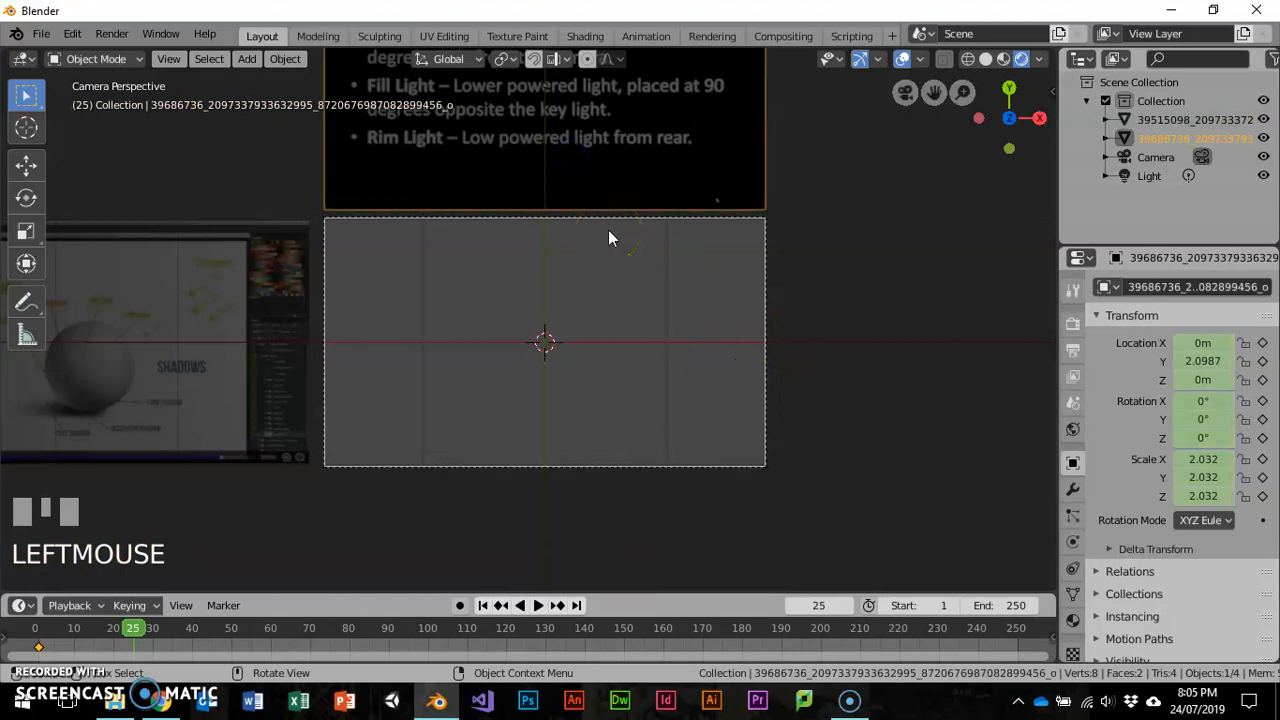
{"action": "left_click", "coordinate": [557, 135]}
{"action": "key", "text": "i"}
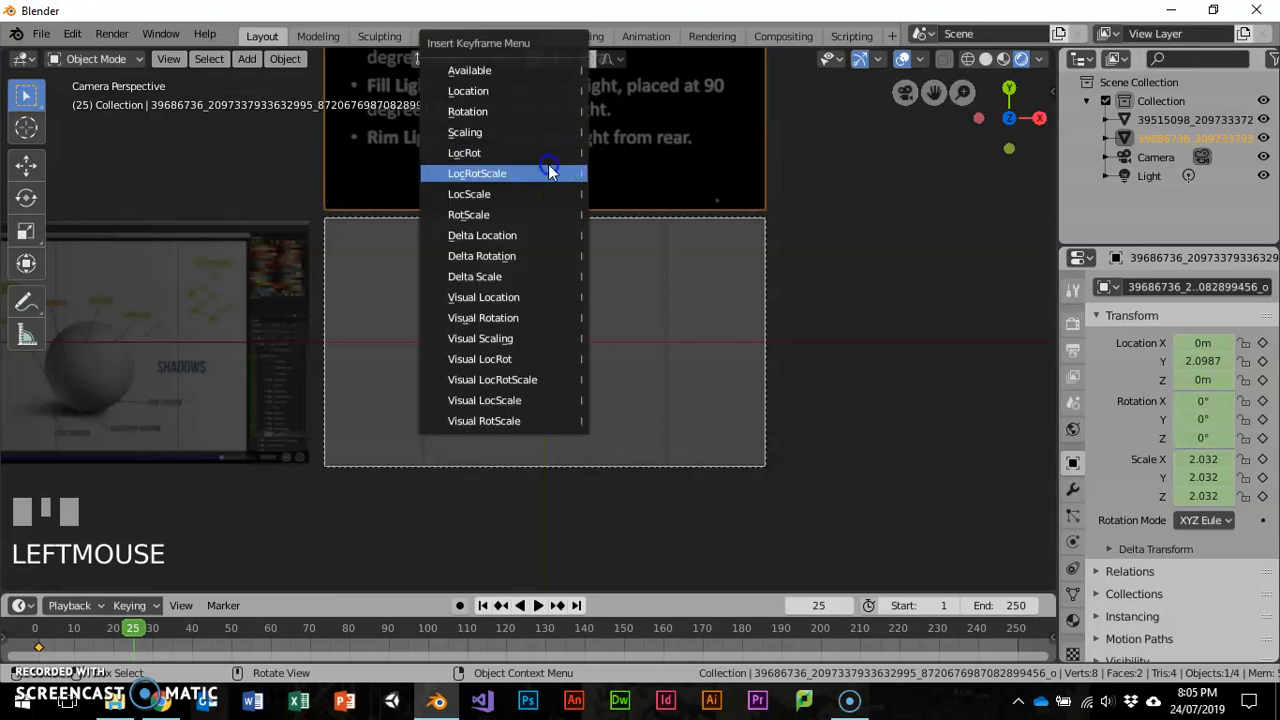
{"action": "left_click", "coordinate": [548, 172]}
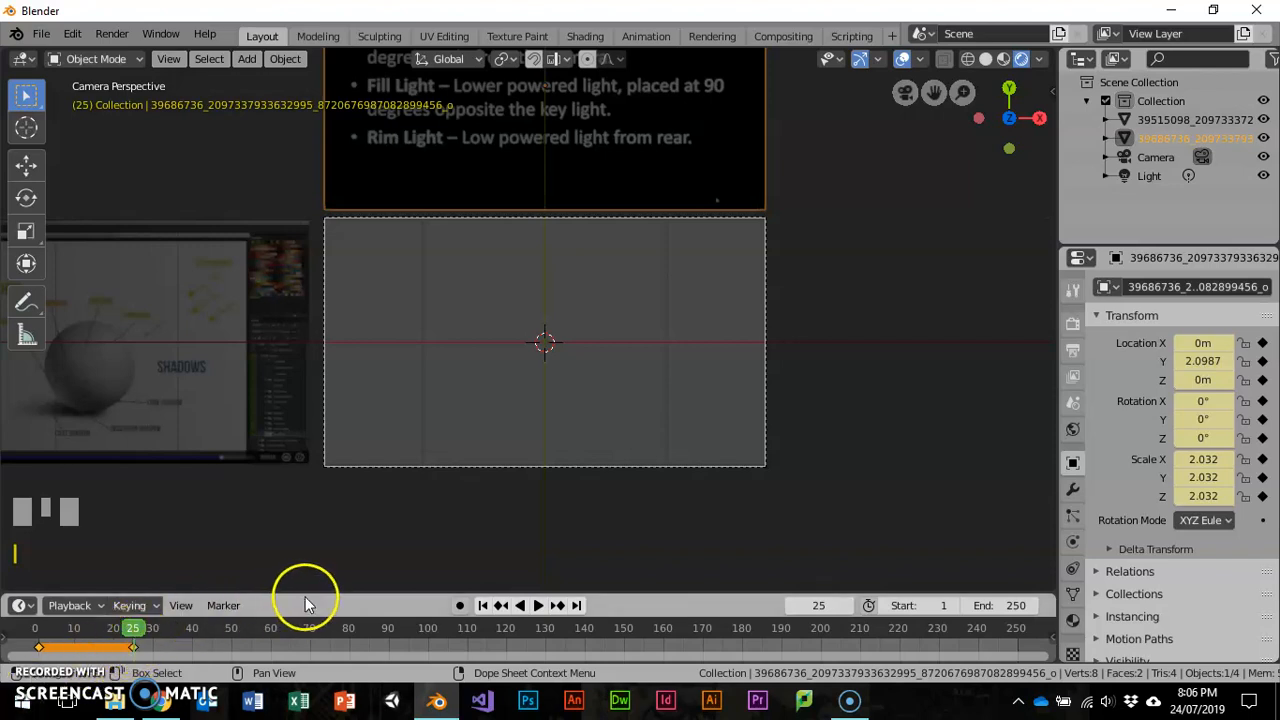
At frame 26, move the Three-Point Lighting plane about 2.1 m down into the camera frame and insert a LocRotScale keyframe.
{"action": "left_click_drag", "start_coordinate": [305, 592], "coordinate": [303, 588]}
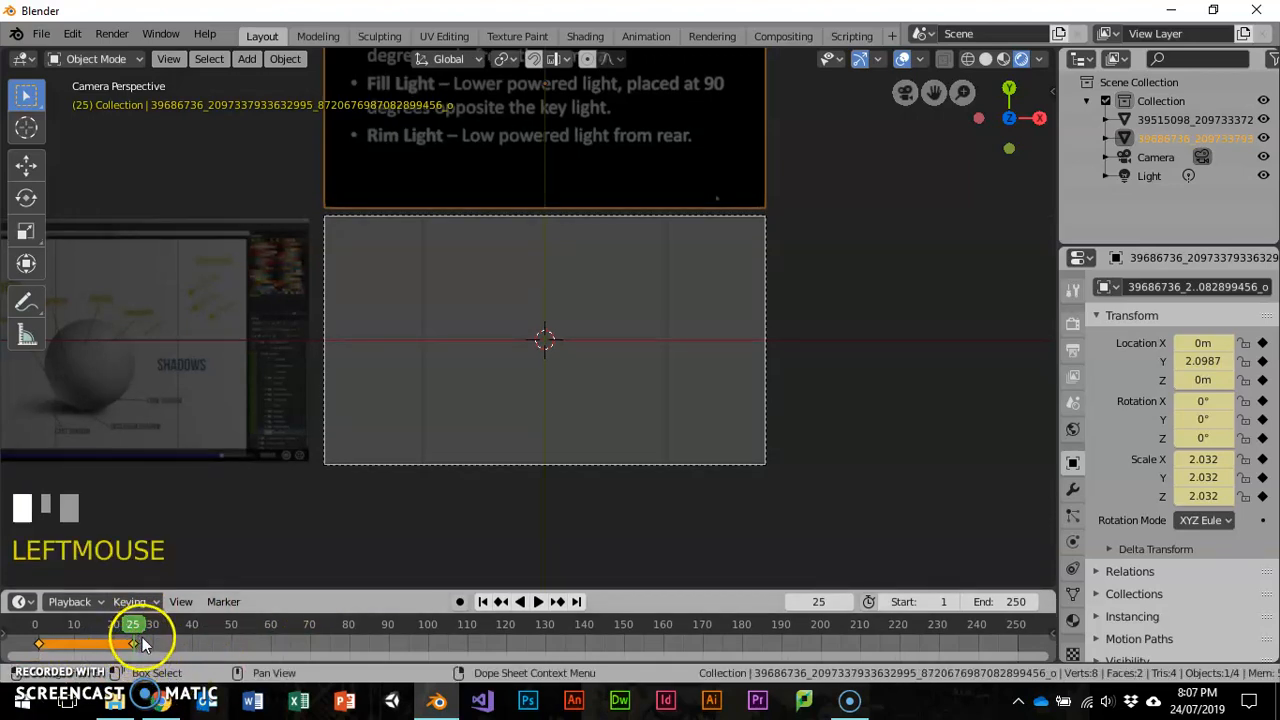
{"action": "mouse_move", "coordinate": [134, 627]}
{"action": "left_mouse_down"}
{"action": "mouse_move", "coordinate": [149, 626]}
{"action": "mouse_move", "coordinate": [137, 626]}
{"action": "left_mouse_up"}
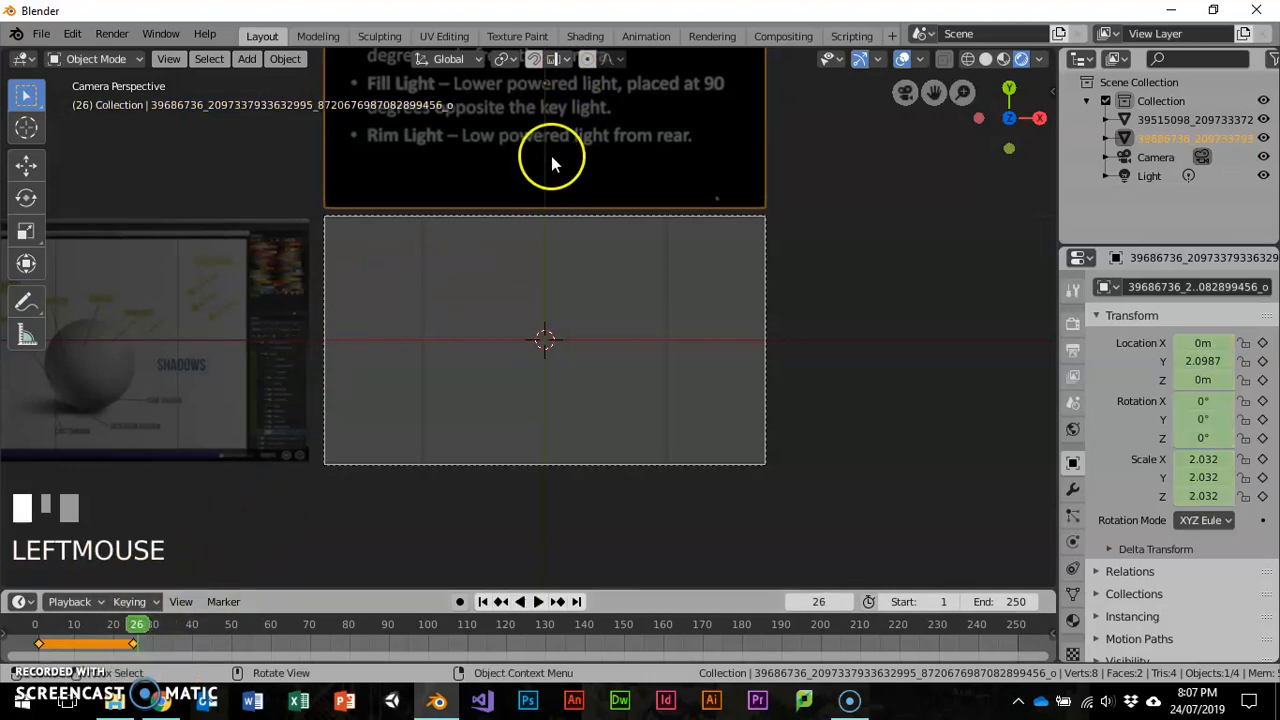
{"action": "key", "text": "g"}
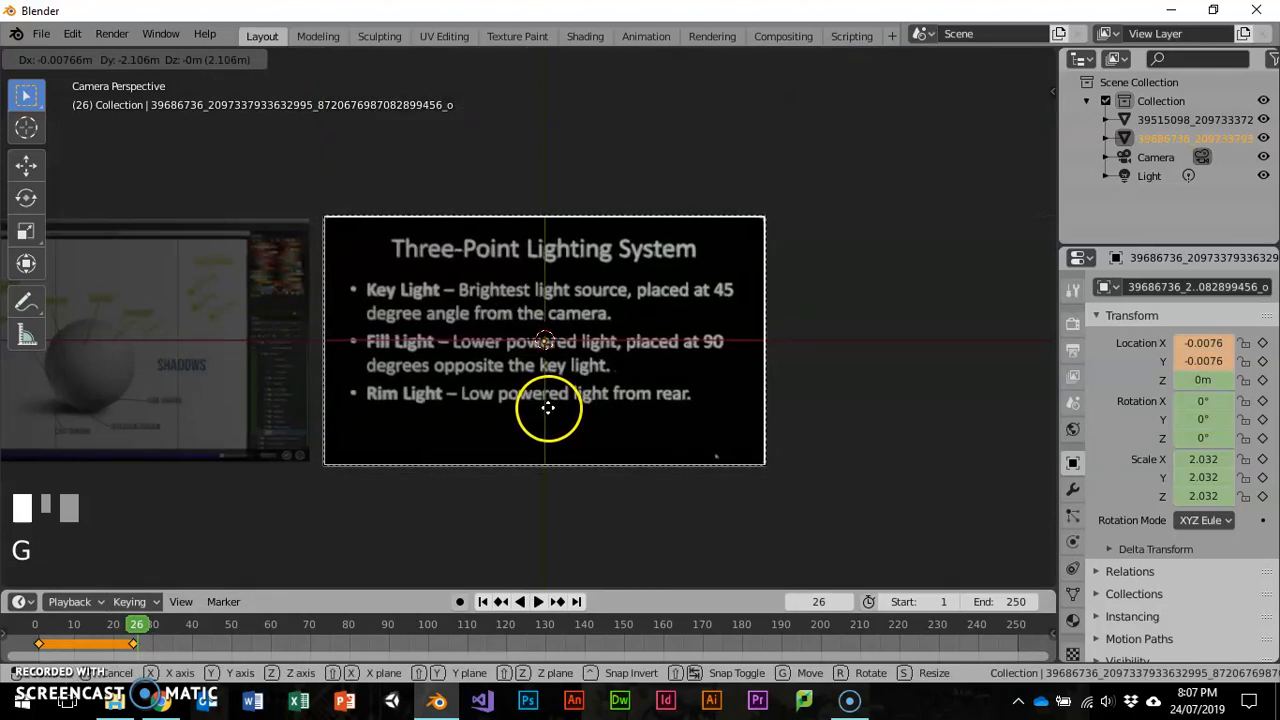
{"action": "left_click", "coordinate": [548, 407]}
{"action": "key", "text": "i"}
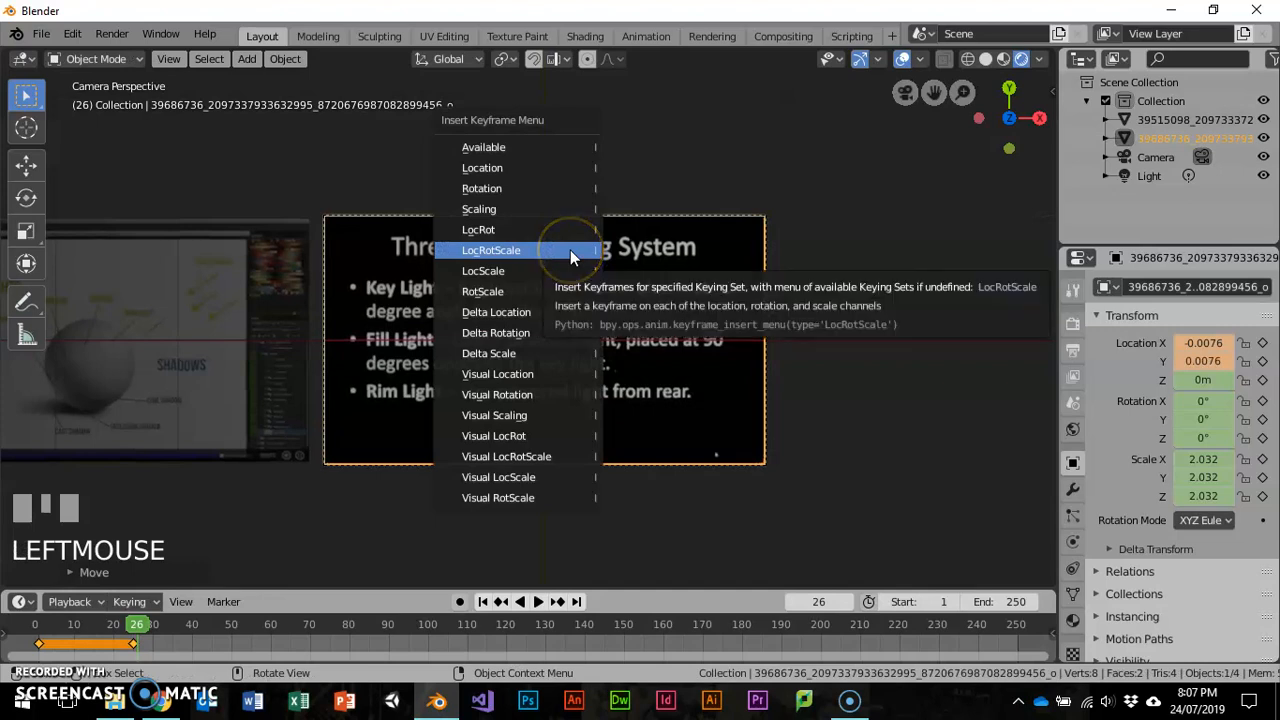
{"action": "left_click", "coordinate": [570, 250]}
Enlarge the timeline and shift the Three-Point Lighting plane's last two keyframes one frame earlier, to frames 24 and 25.
{"action": "left_click_drag", "start_coordinate": [295, 589], "coordinate": [190, 539]}
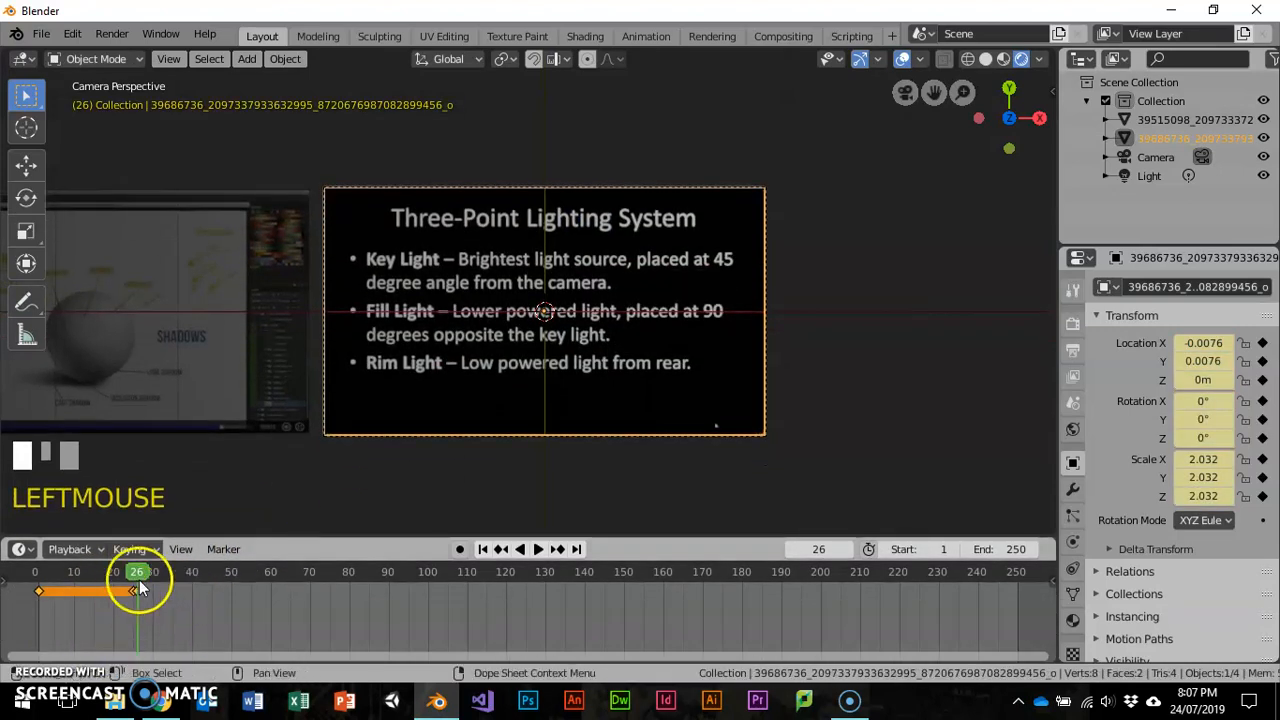
{"action": "key", "text": "Left"}
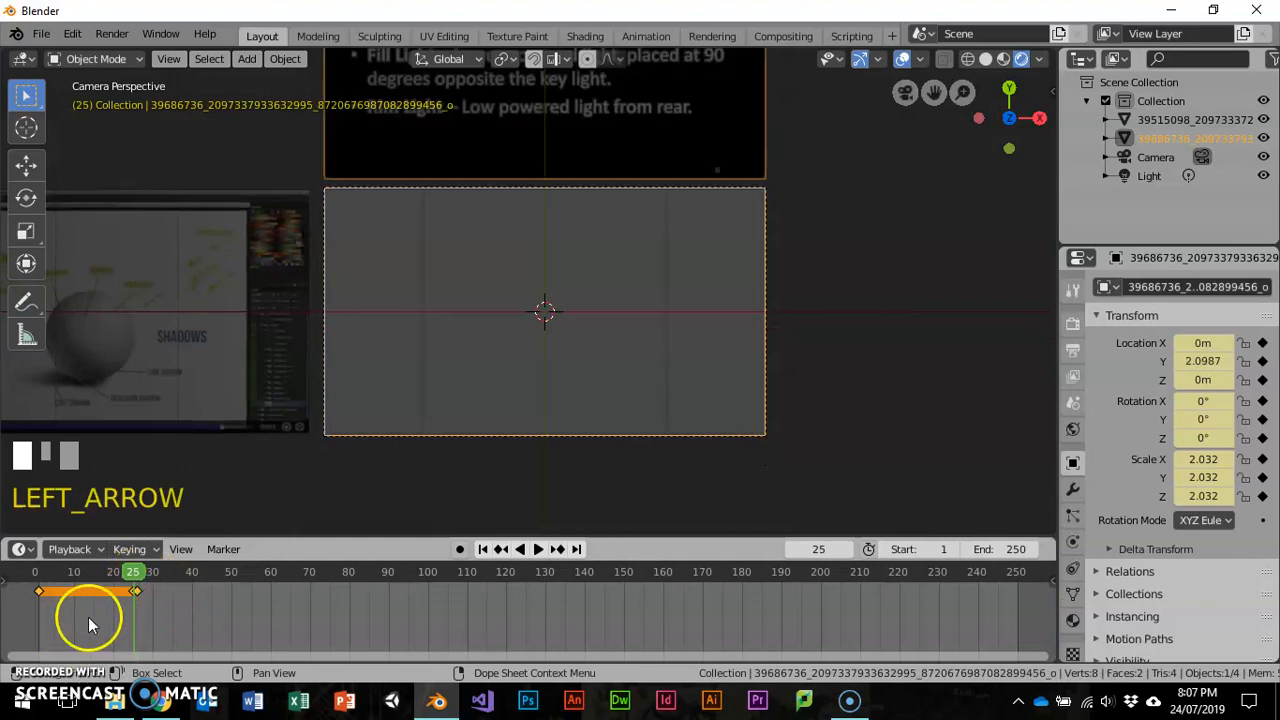
{"action": "left_click_drag", "start_coordinate": [133, 592], "coordinate": [127, 591]}
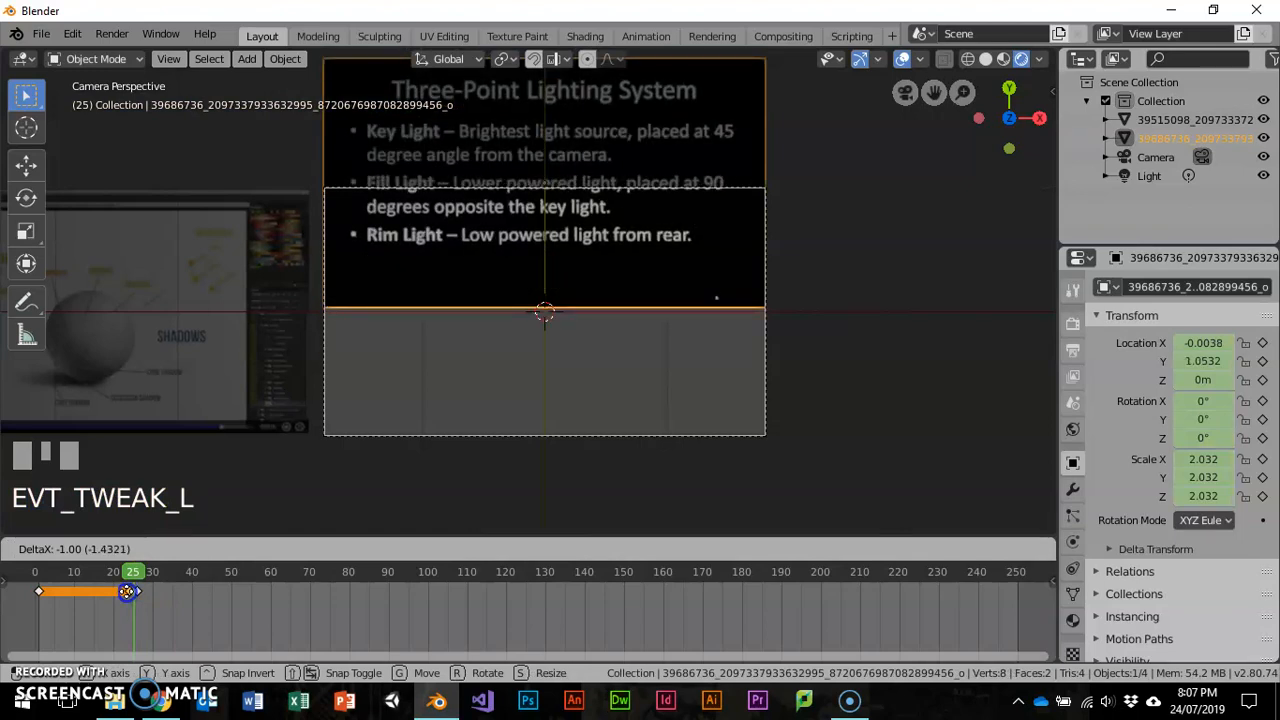
{"action": "mouse_move", "coordinate": [127, 591]}
{"action": "left_mouse_down"}
{"action": "mouse_move", "coordinate": [138, 572]}
{"action": "mouse_move", "coordinate": [124, 573]}
{"action": "mouse_move", "coordinate": [139, 574]}
{"action": "left_mouse_up"}
{"action": "left_click", "coordinate": [140, 592]}
Go to frame 44 and insert a LocRotScale keyframe holding the Three-Point Lighting plane in the camera frame.
{"action": "left_click", "coordinate": [230, 573]}
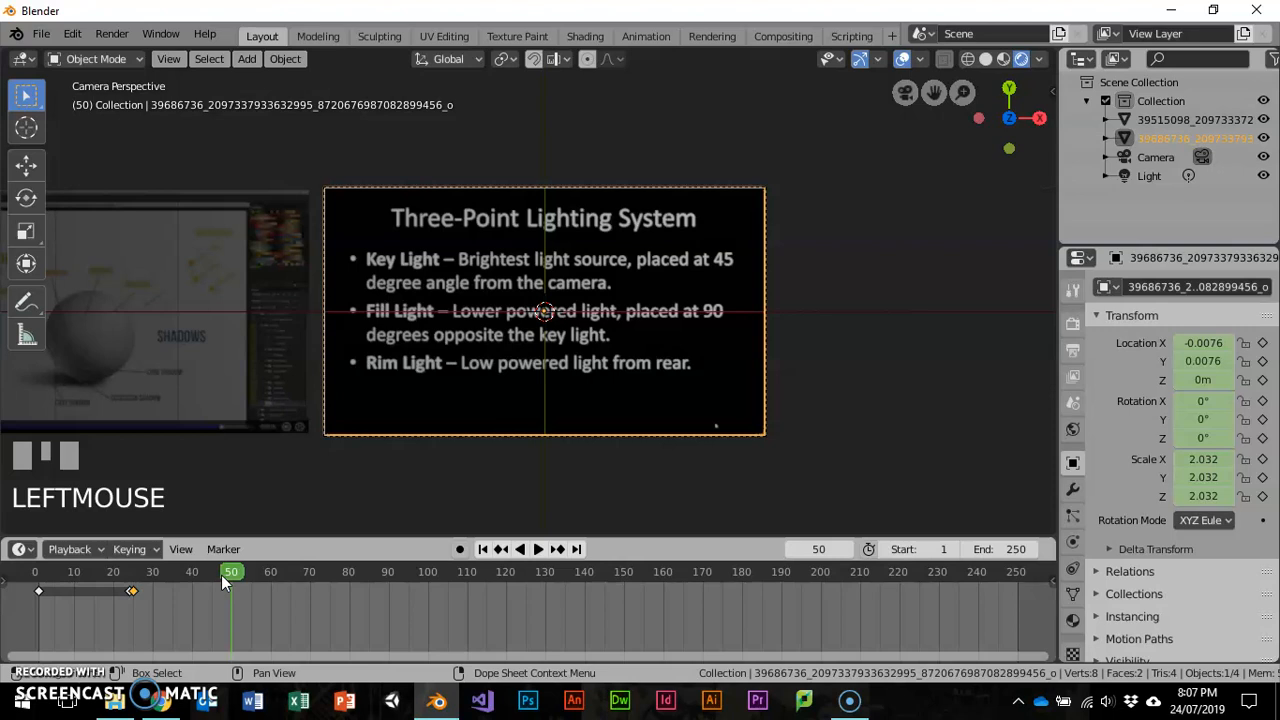
{"action": "key", "text": "Left"}
{"action": "key", "text": "Left"}
{"action": "key", "text": "Left"}
{"action": "key", "text": "Left"}
{"action": "key", "text": "Left"}
{"action": "key", "text": "Left"}
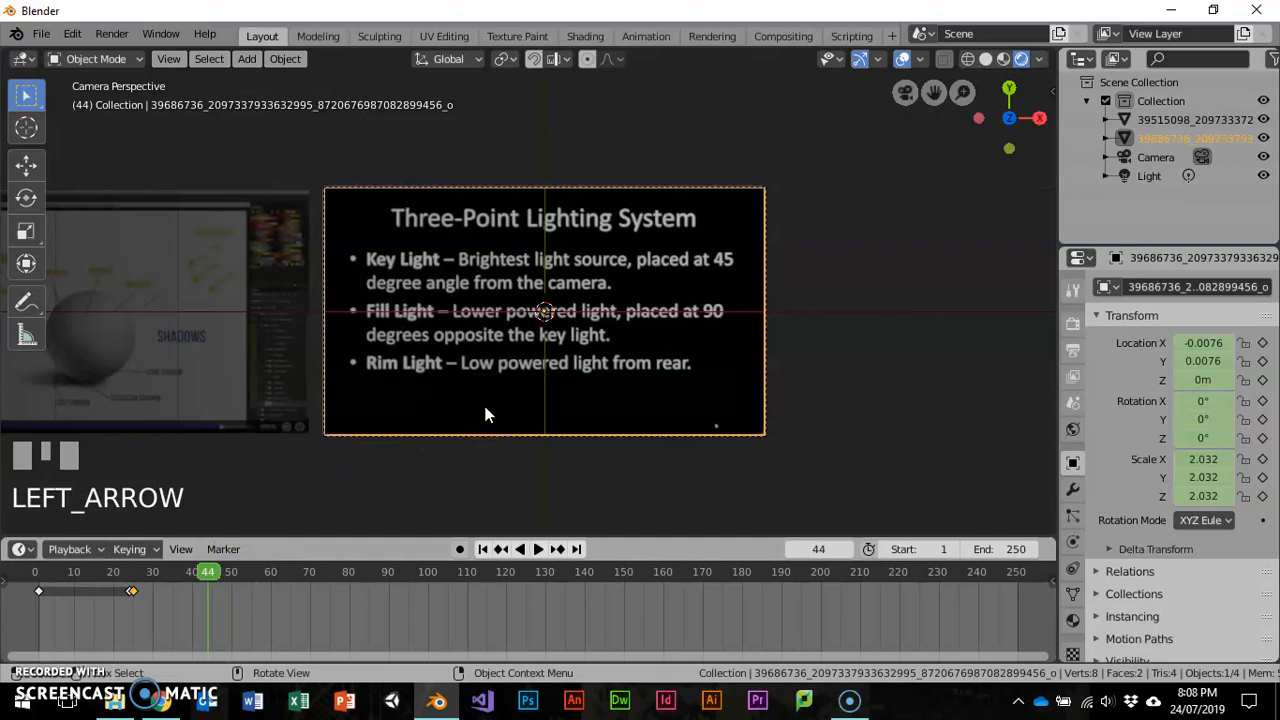
{"action": "key", "text": "i"}
{"action": "left_click", "coordinate": [592, 266]}
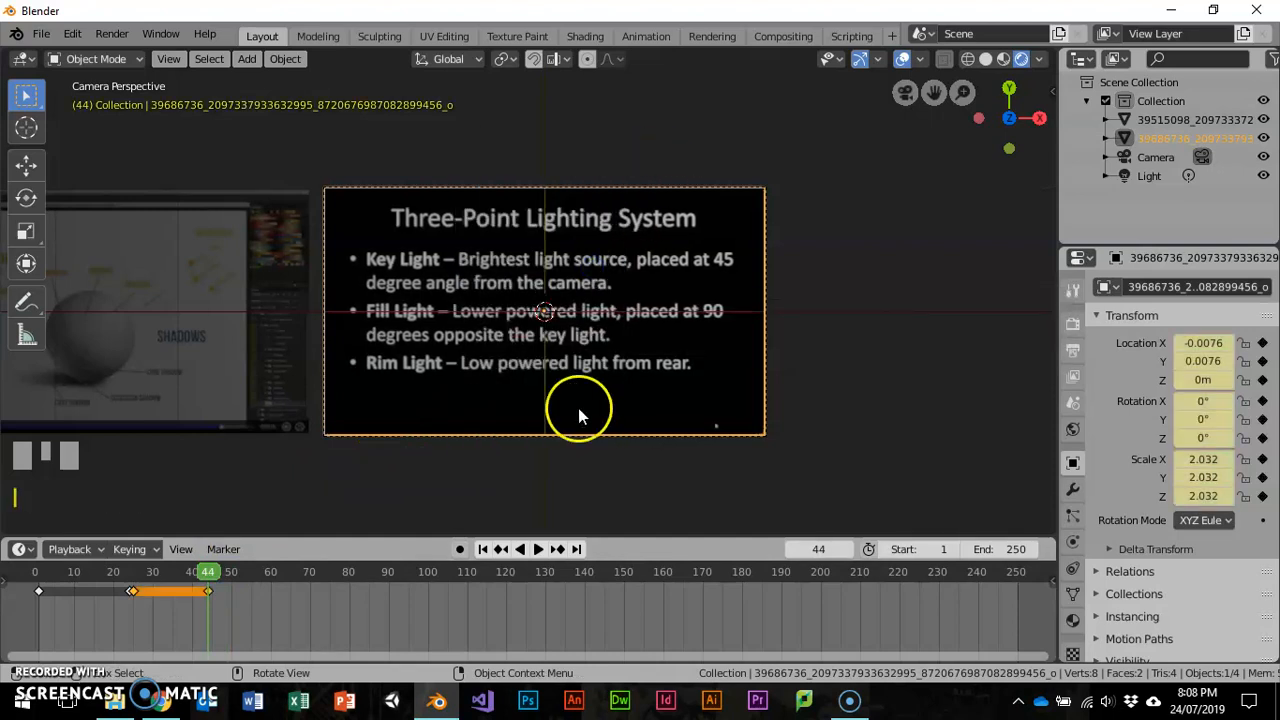
Set the current frame to 50.
{"action": "left_click", "coordinate": [234, 572]}
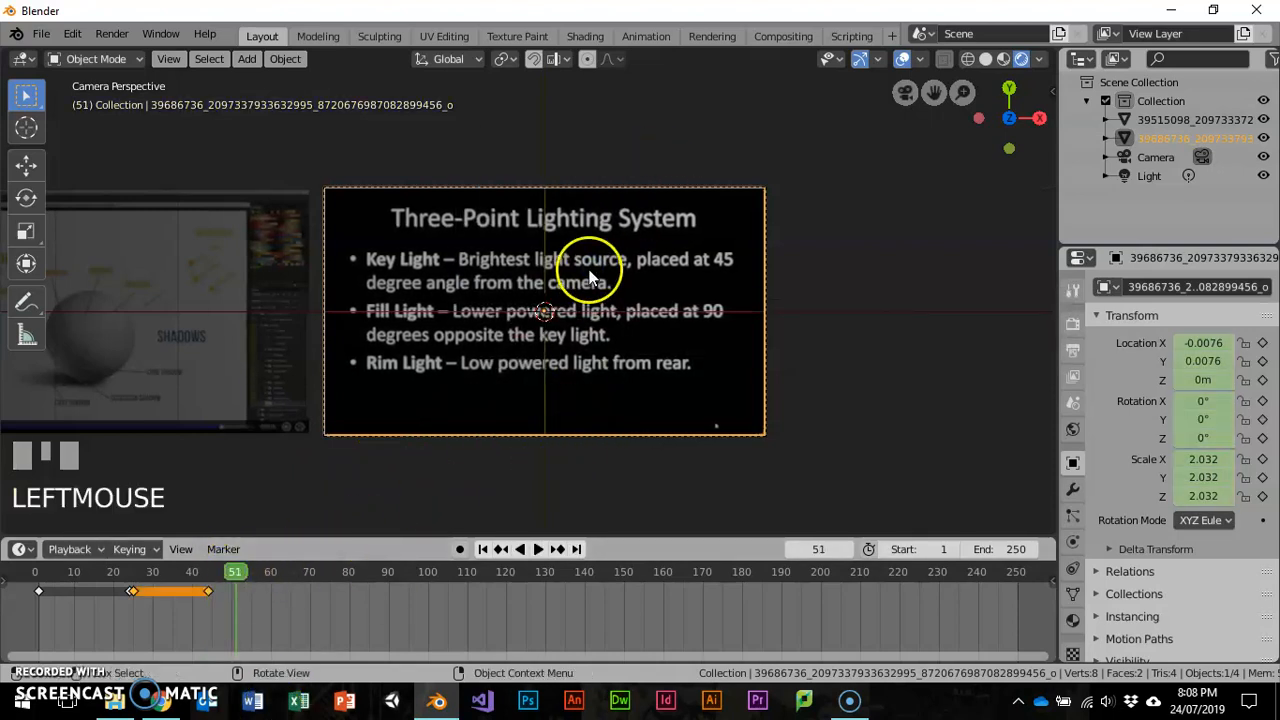
{"action": "key", "text": "Left"}
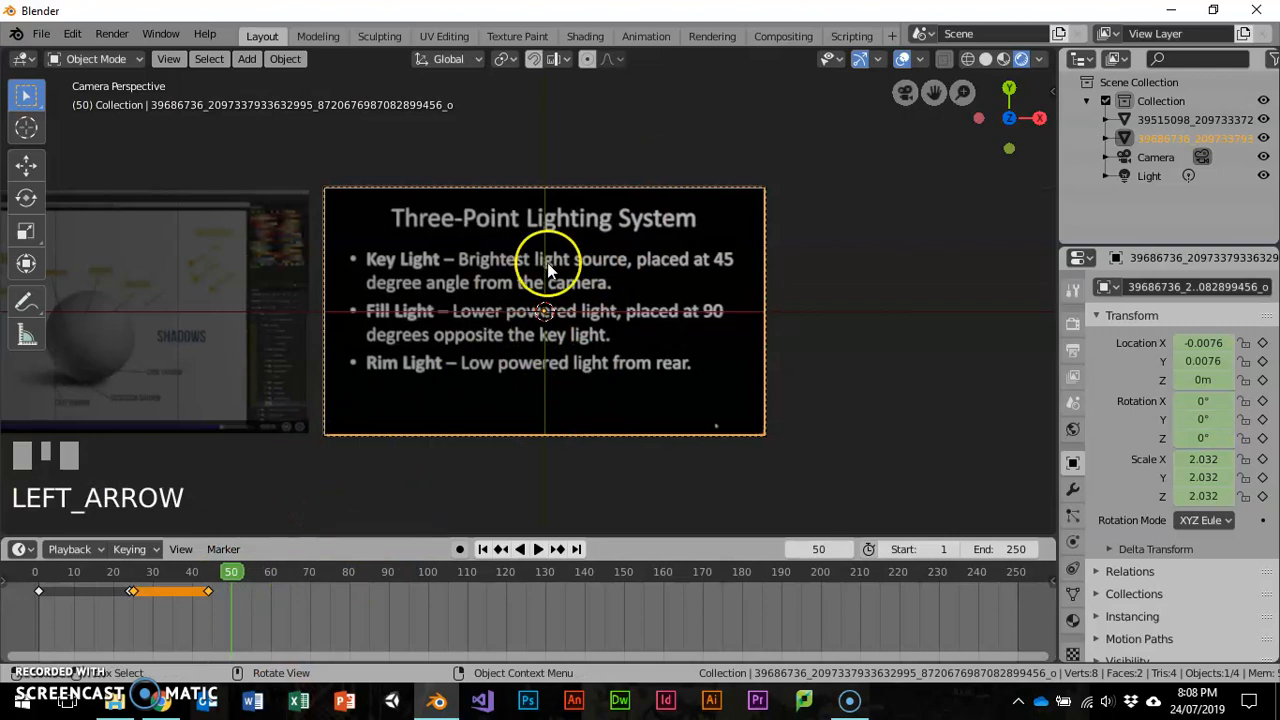
{"action": "key", "text": "g"}
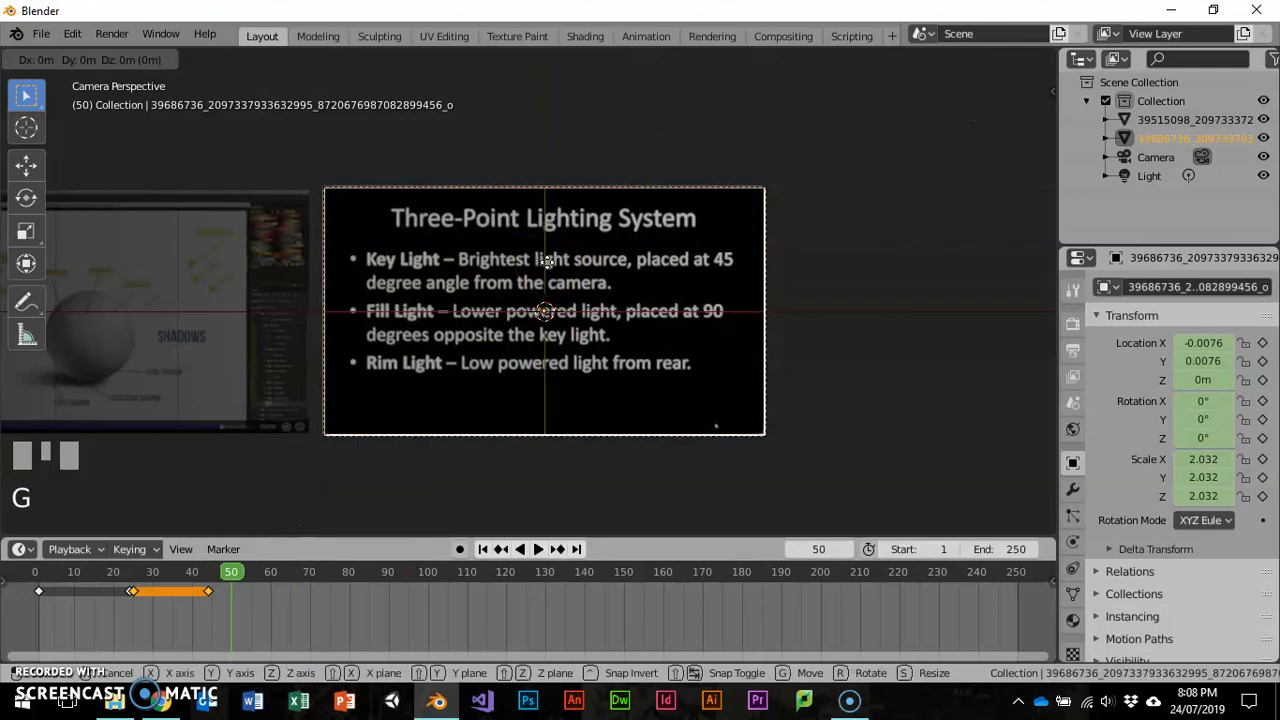
{"action": "key", "text": "z"}
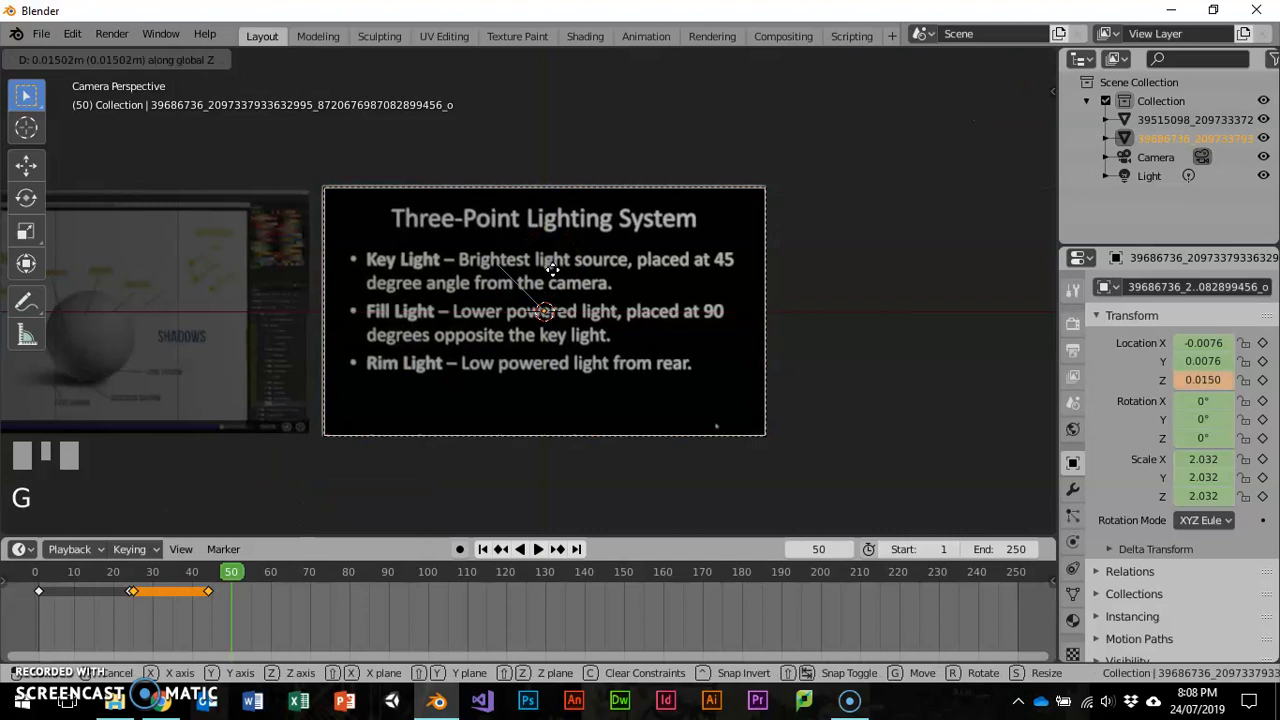
{"action": "right_click", "coordinate": [609, 371]}
Move the Three-Point Lighting plane 5 m up along the Z axis and insert a Location keyframe at frame 50.
{"action": "middle_click_drag", "start_coordinate": [609, 371], "coordinate": [601, 264]}
{"action": "scroll", "coordinate": [609, 294], "scroll_direction": "down", "scroll_amount": 3}
{"action": "key", "text": "g"}
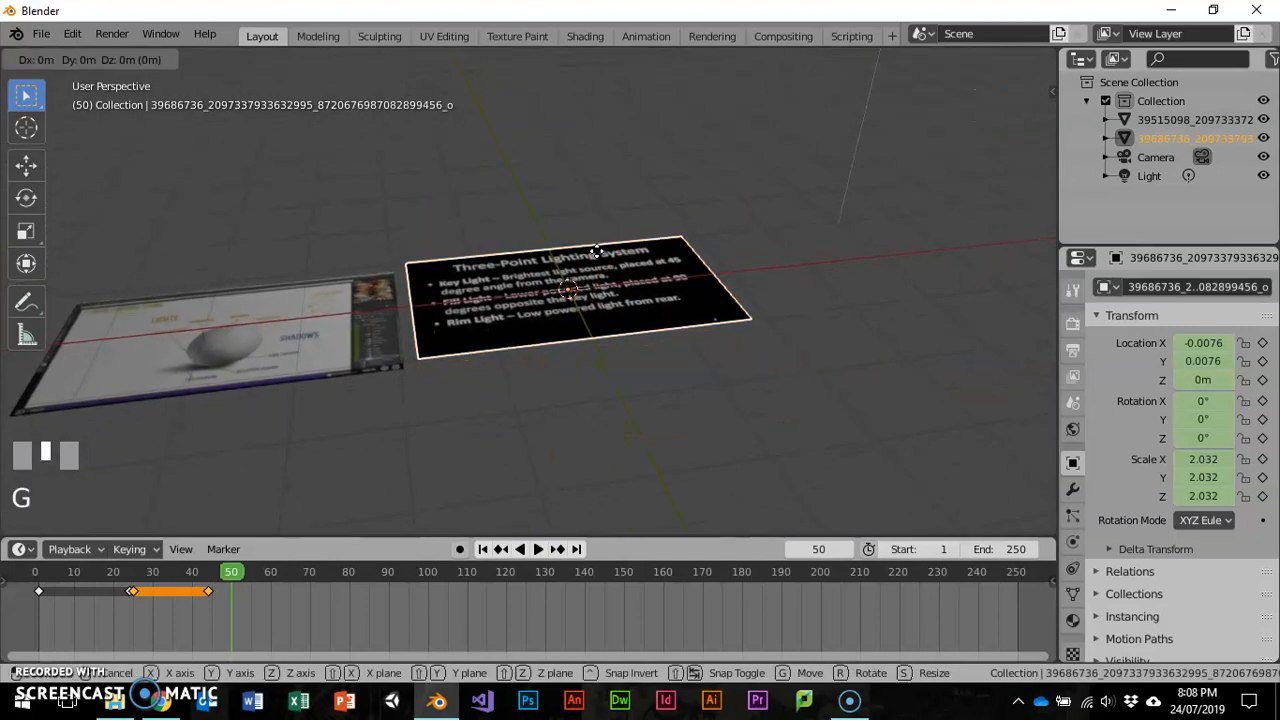
{"action": "key", "text": "z"}
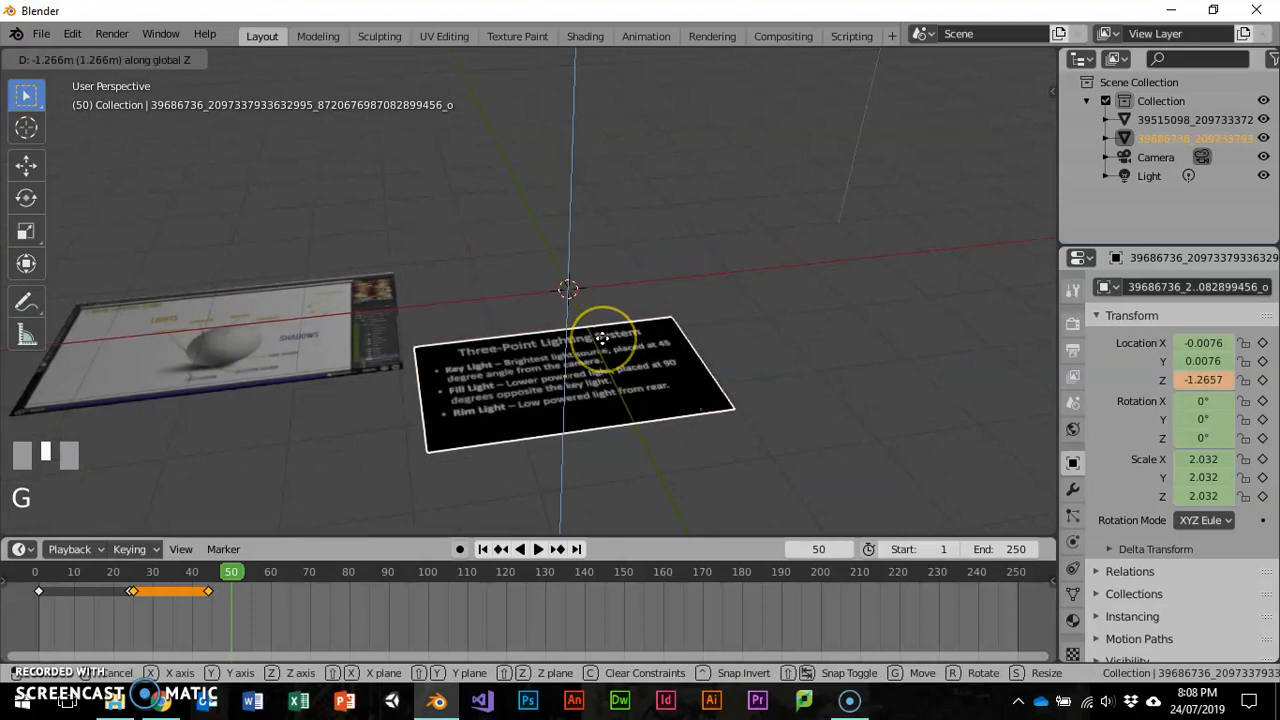
{"action": "type", "text": "5"}
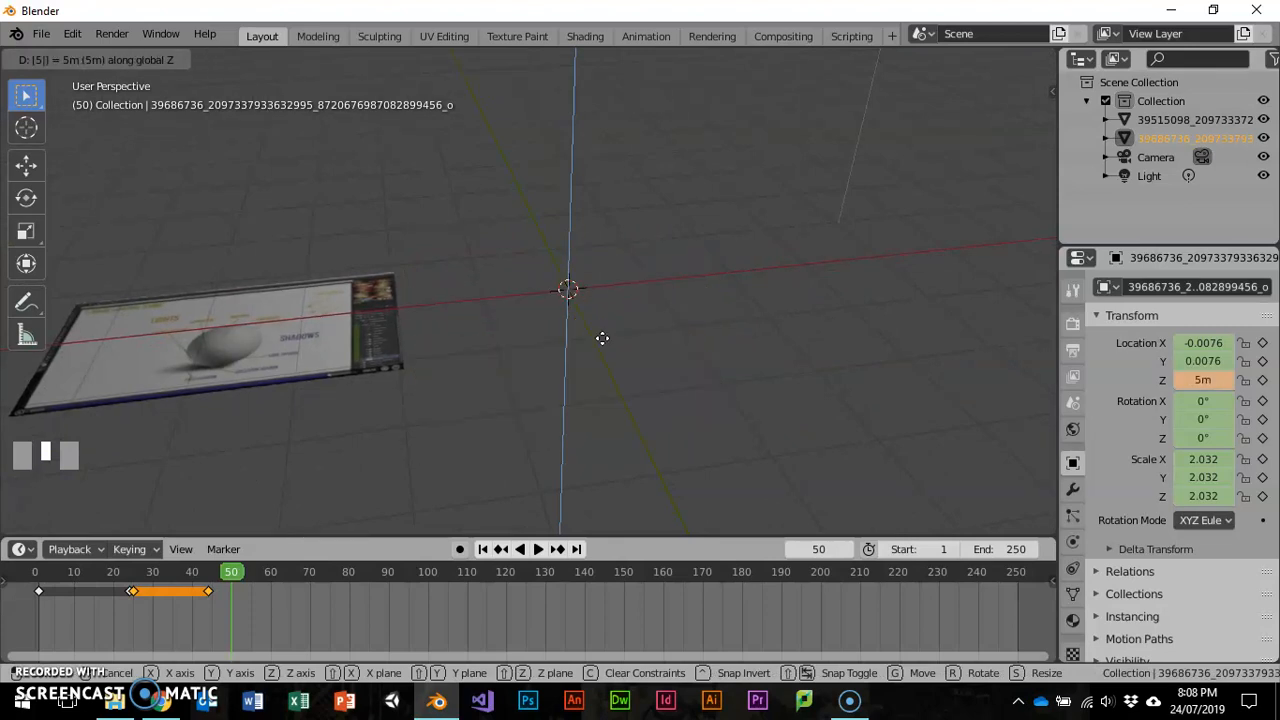
{"action": "key", "text": "Return"}
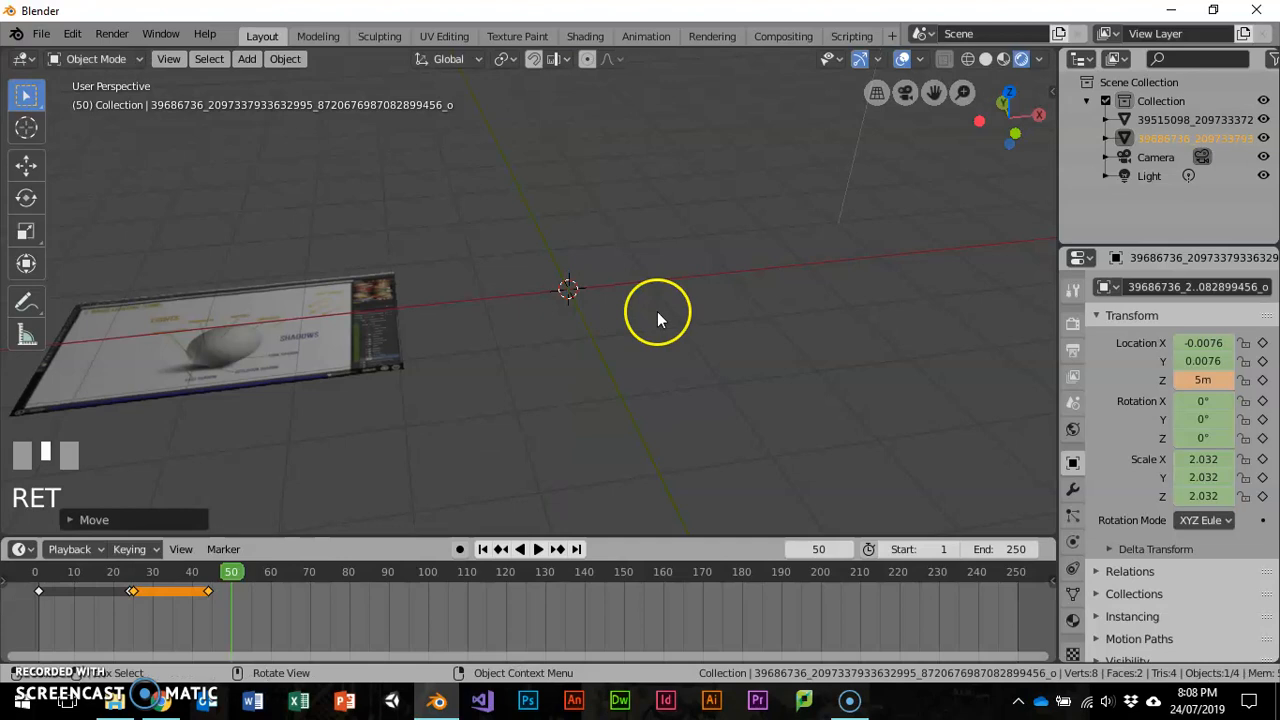
{"action": "key", "text": "i"}
{"action": "left_click", "coordinate": [514, 191]}
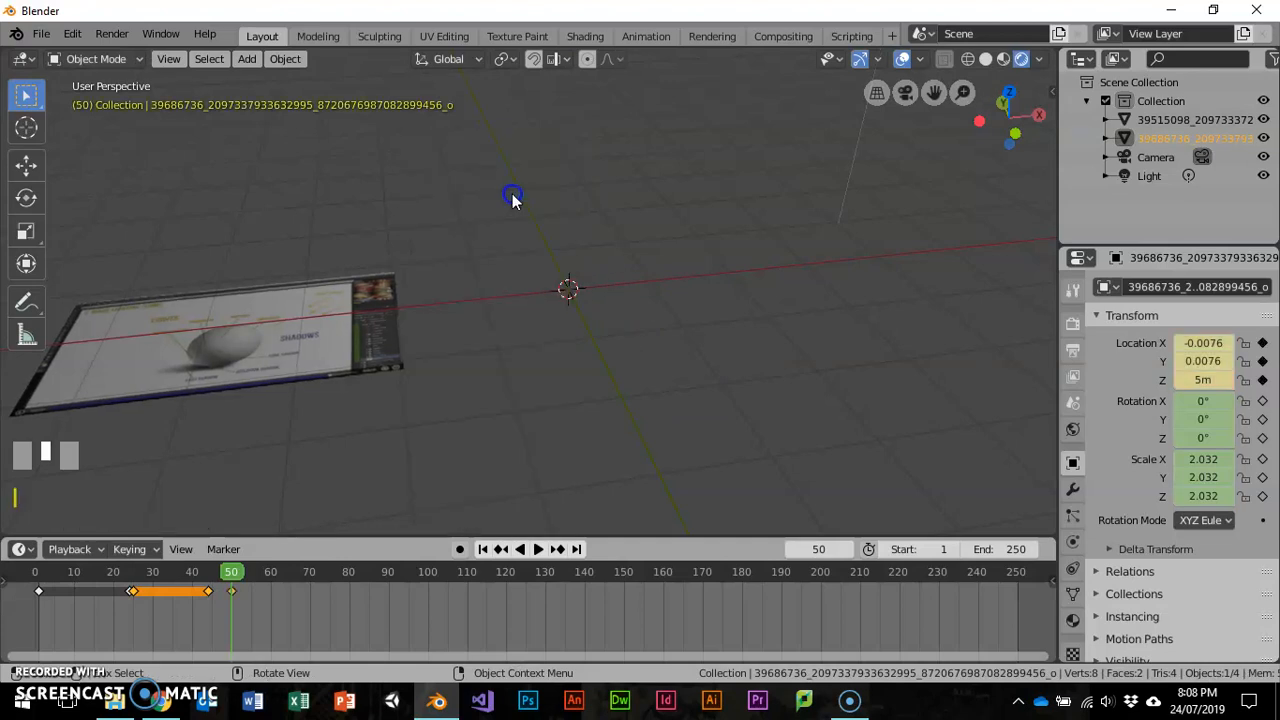
Move the Three-Point Lighting plane -10 m along the Z axis and replace its Location keyframe at frame 50.
{"action": "scroll", "coordinate": [638, 330], "scroll_direction": "down", "scroll_amount": 3}
{"action": "middle_click_drag", "start_coordinate": [640, 429], "coordinate": [641, 432]}
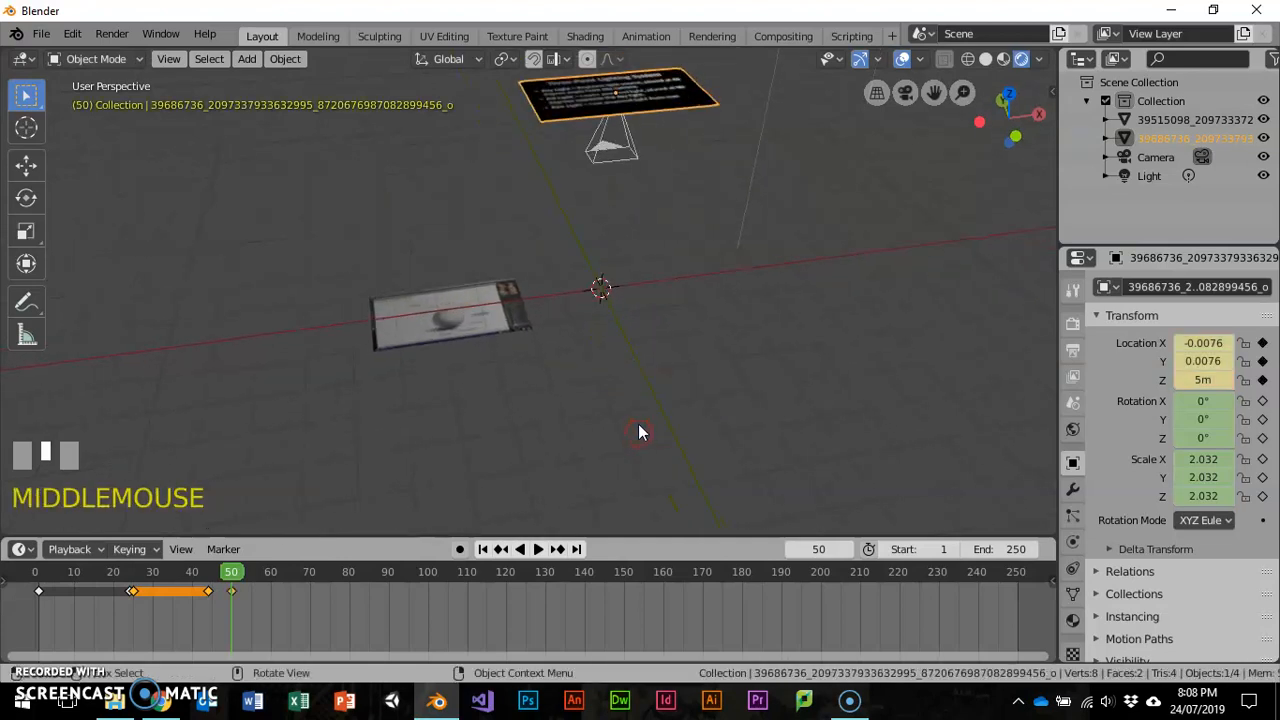
{"action": "key", "text": "g"}
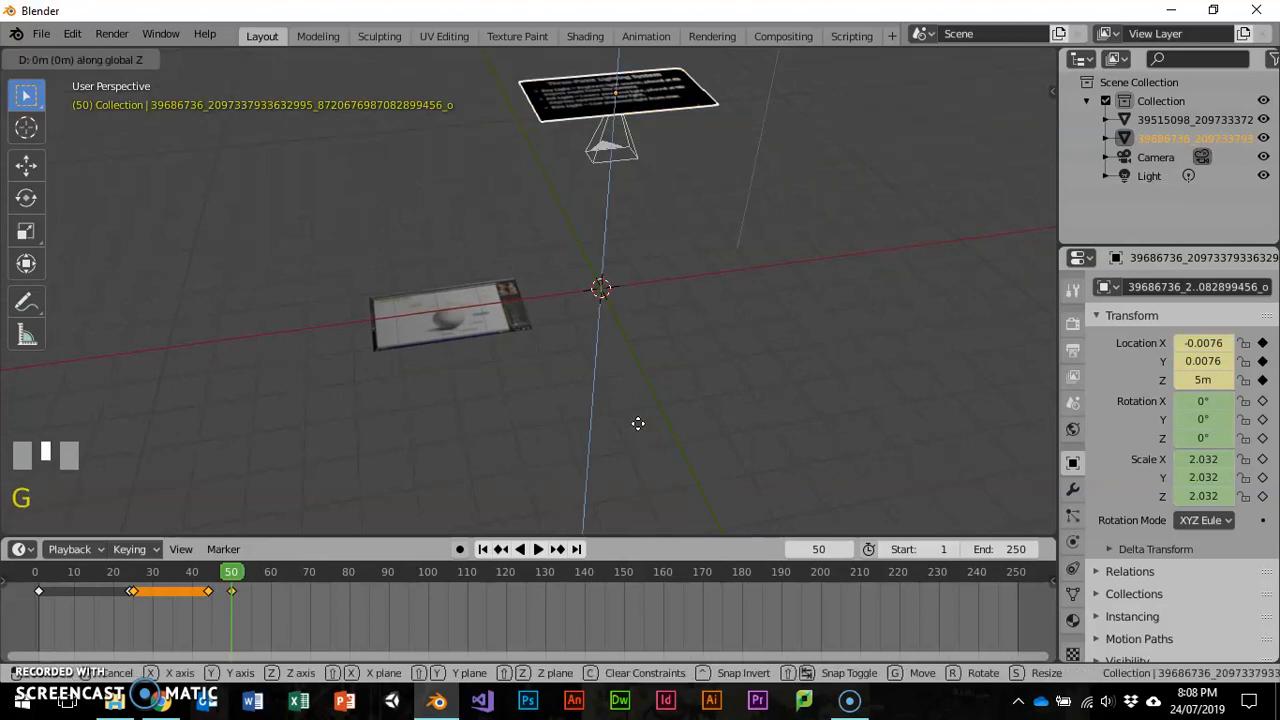
{"action": "type", "text": "-10"}
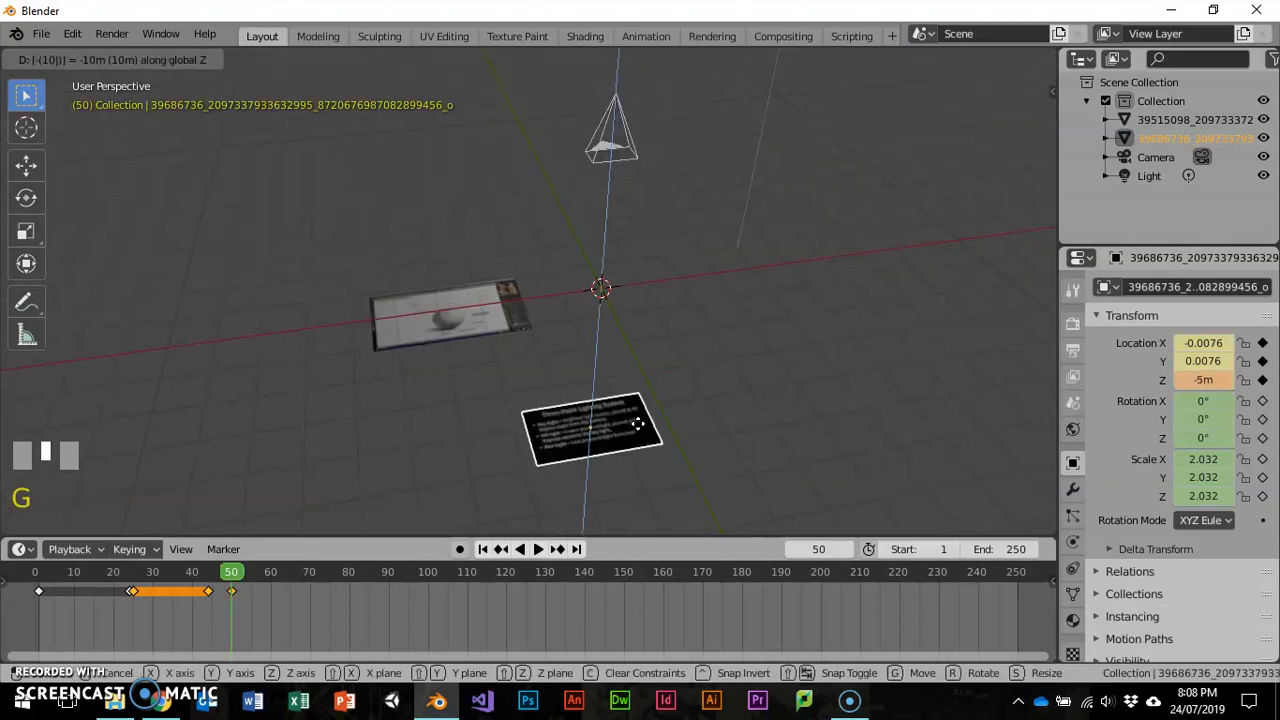
{"action": "key", "text": "Return"}
{"action": "key", "text": "g"}
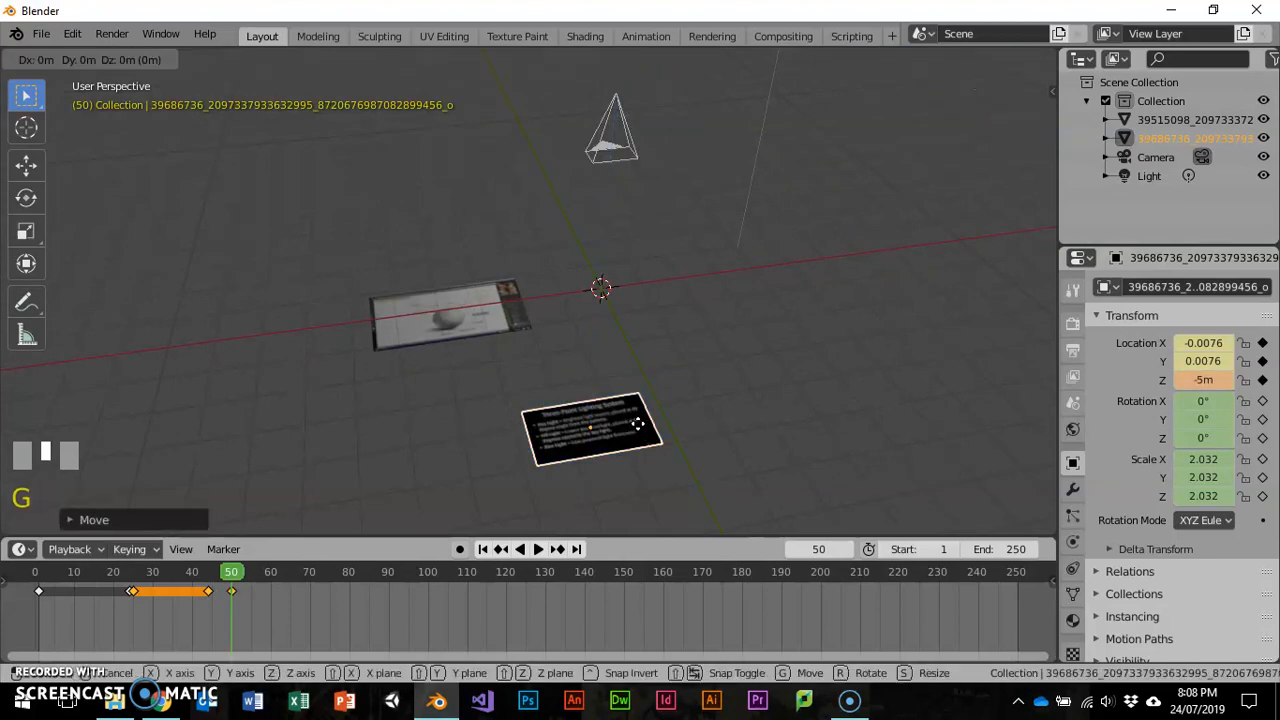
{"action": "right_click", "coordinate": [640, 422]}
{"action": "key", "text": "i"}
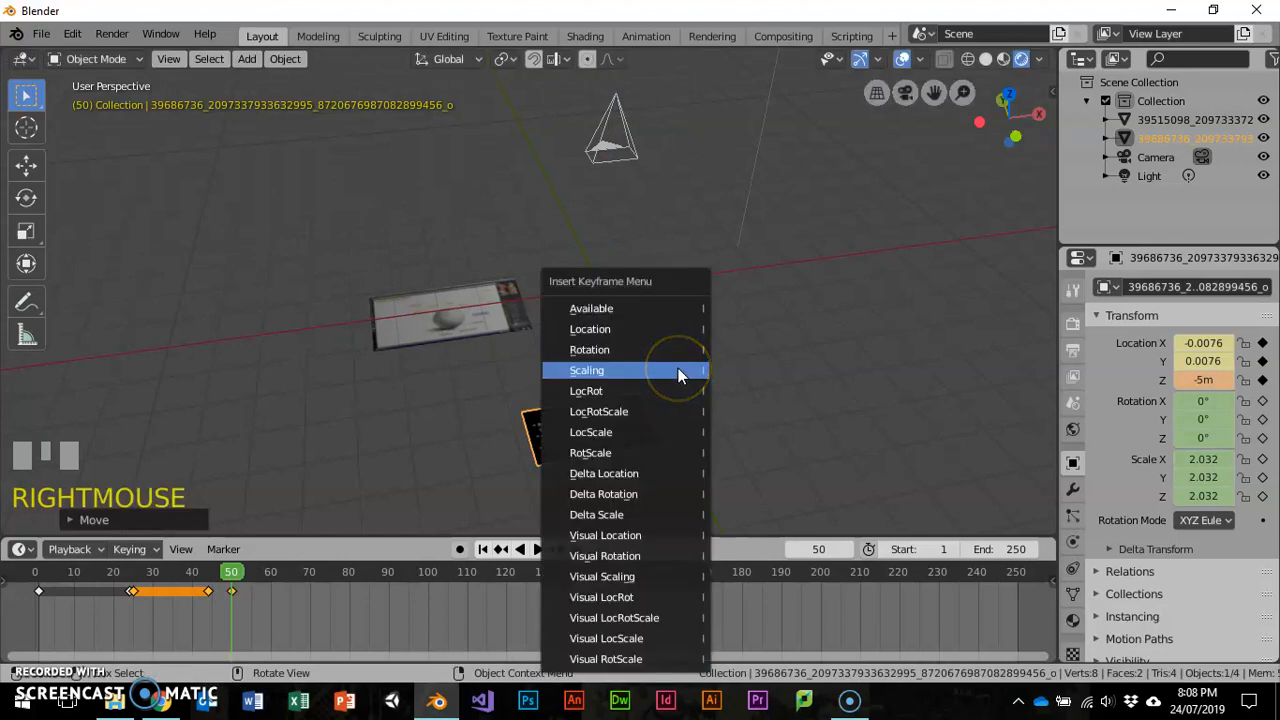
{"action": "left_click", "coordinate": [658, 333]}
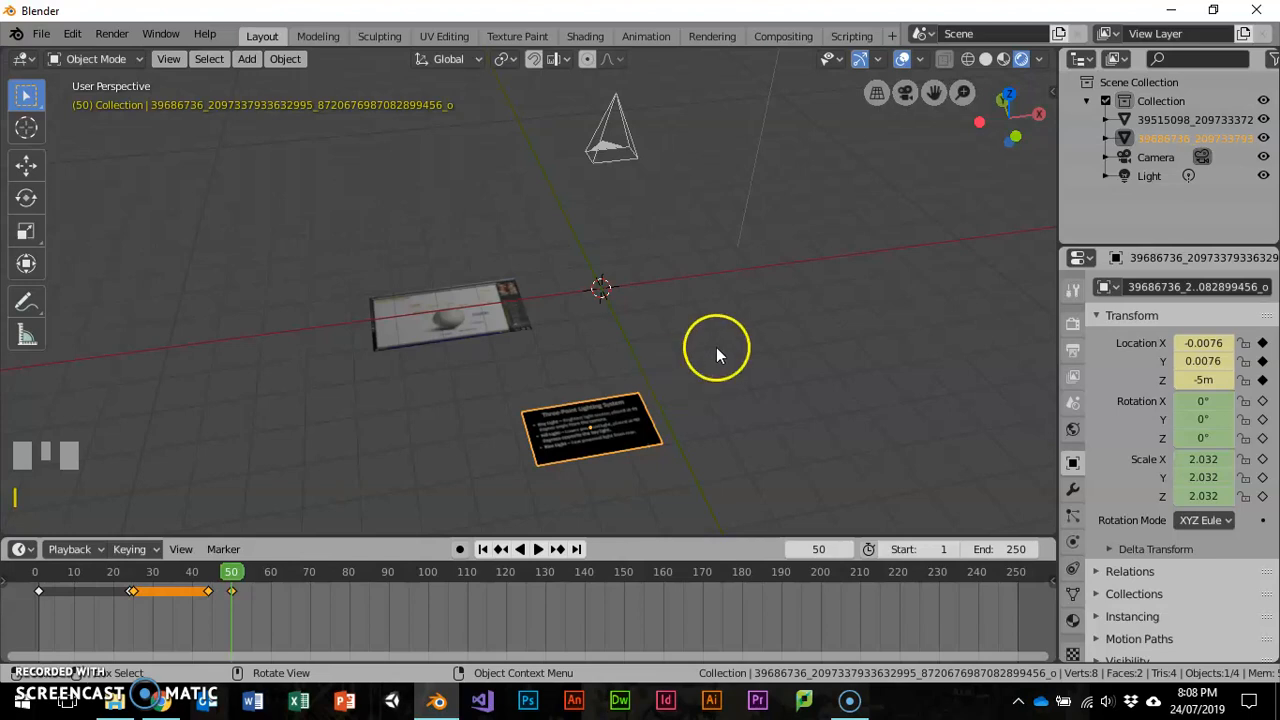
Rotate the Three-Point Lighting plane 720° about the global Z axis and insert a Rotation keyframe at frame 50.
{"action": "key", "text": "r"}
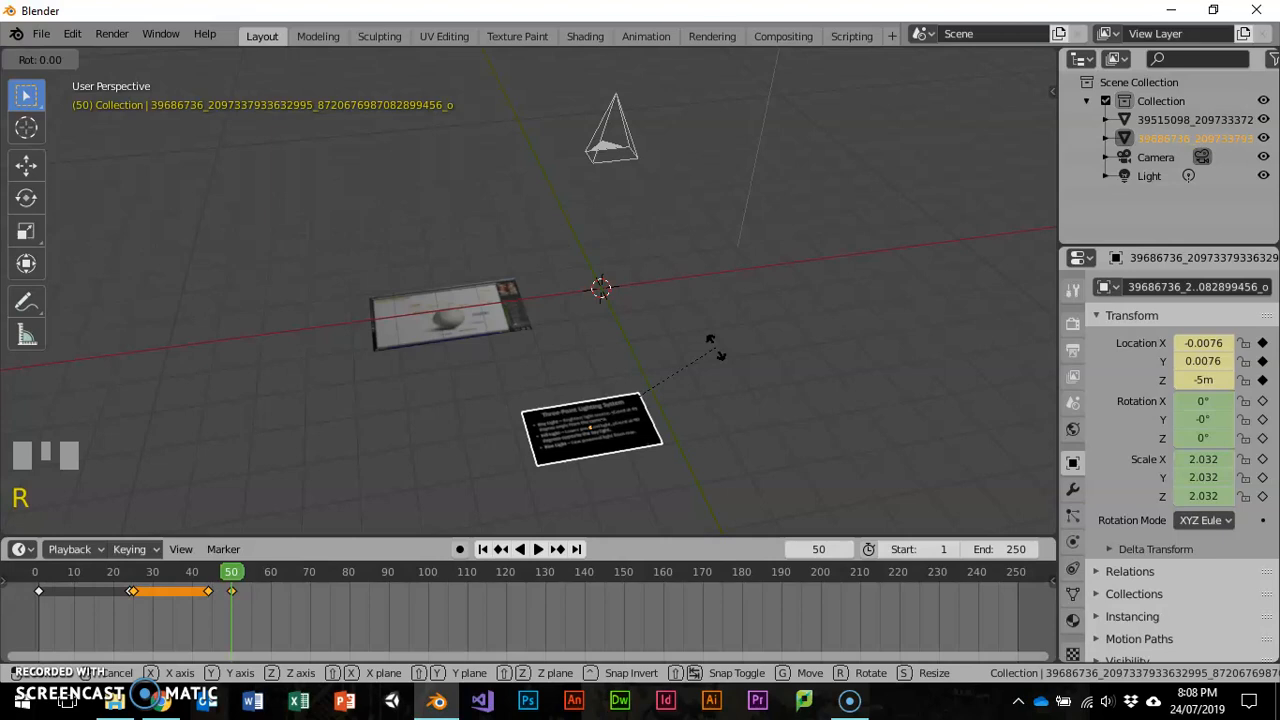
{"action": "type", "text": "720"}
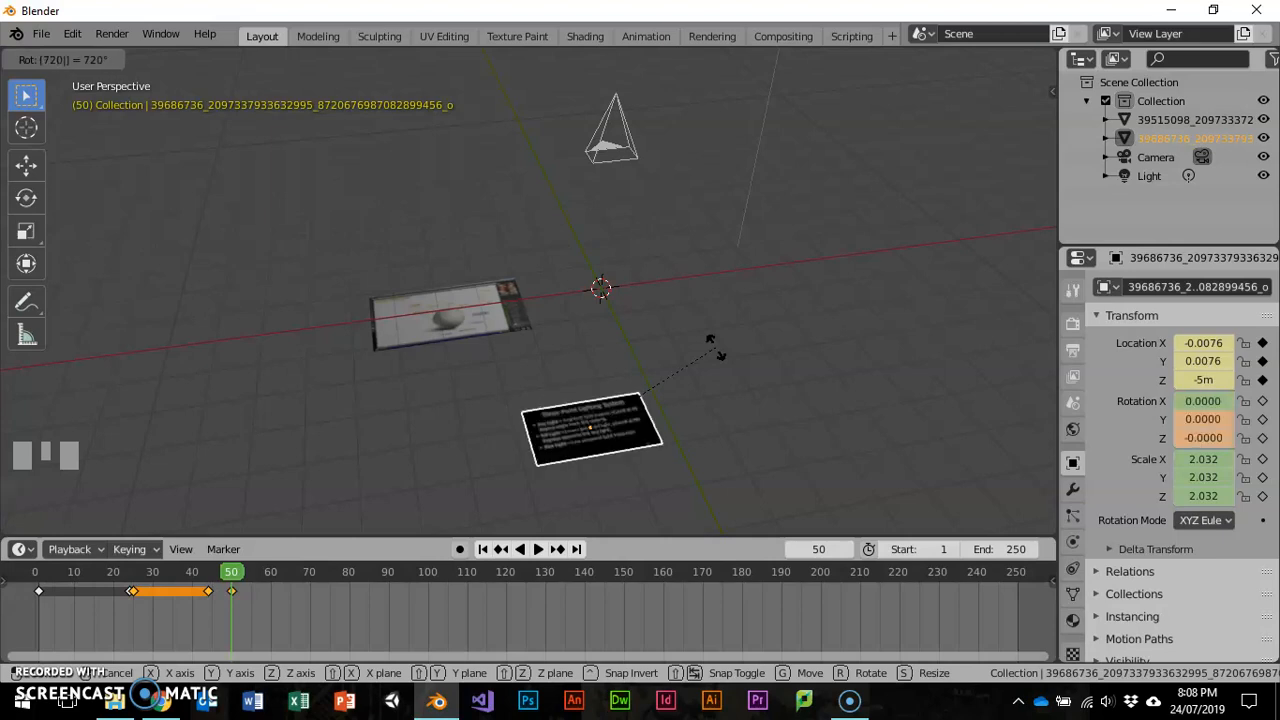
{"action": "type", "text": "z"}
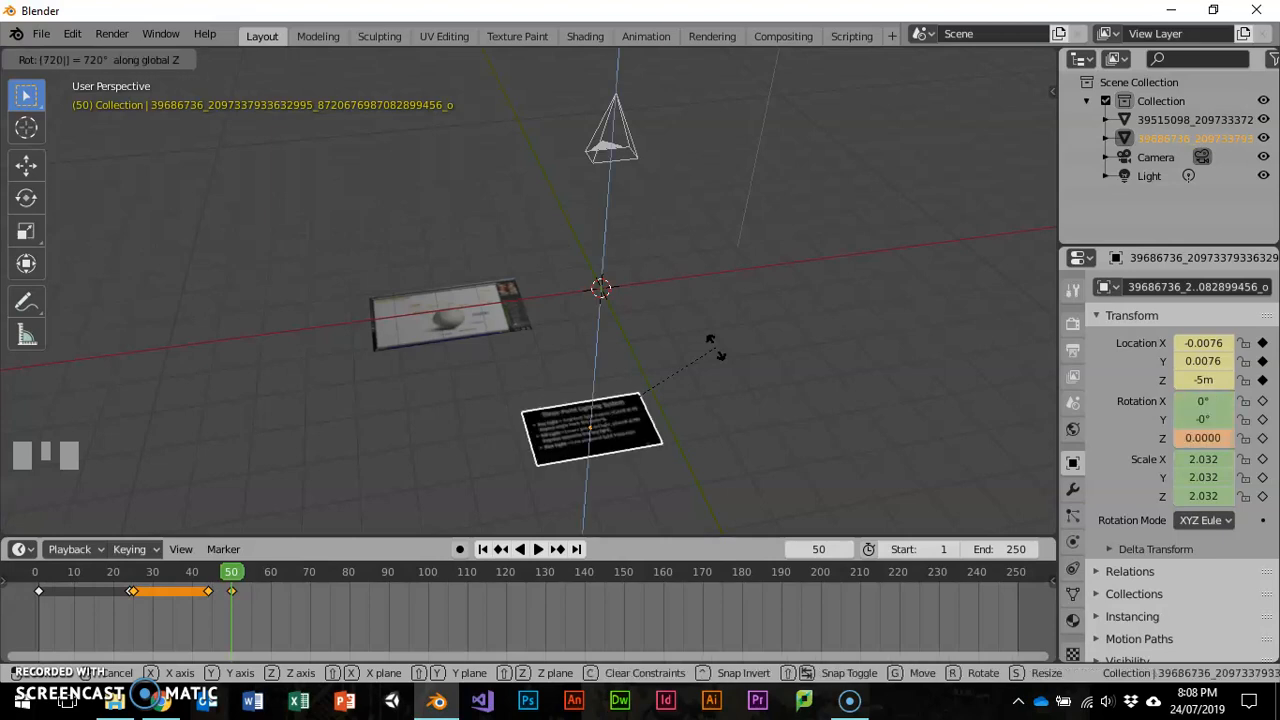
{"action": "key", "text": "Return"}
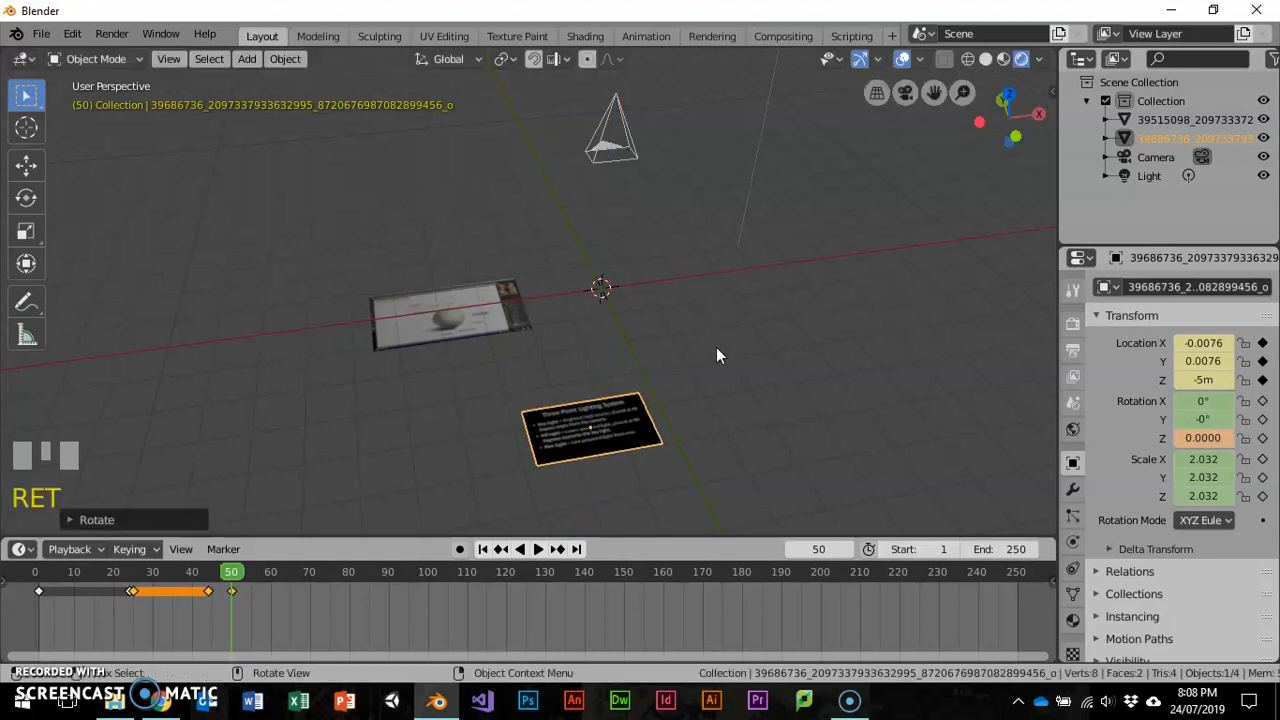
{"action": "key", "text": "i"}
{"action": "left_click", "coordinate": [596, 324]}
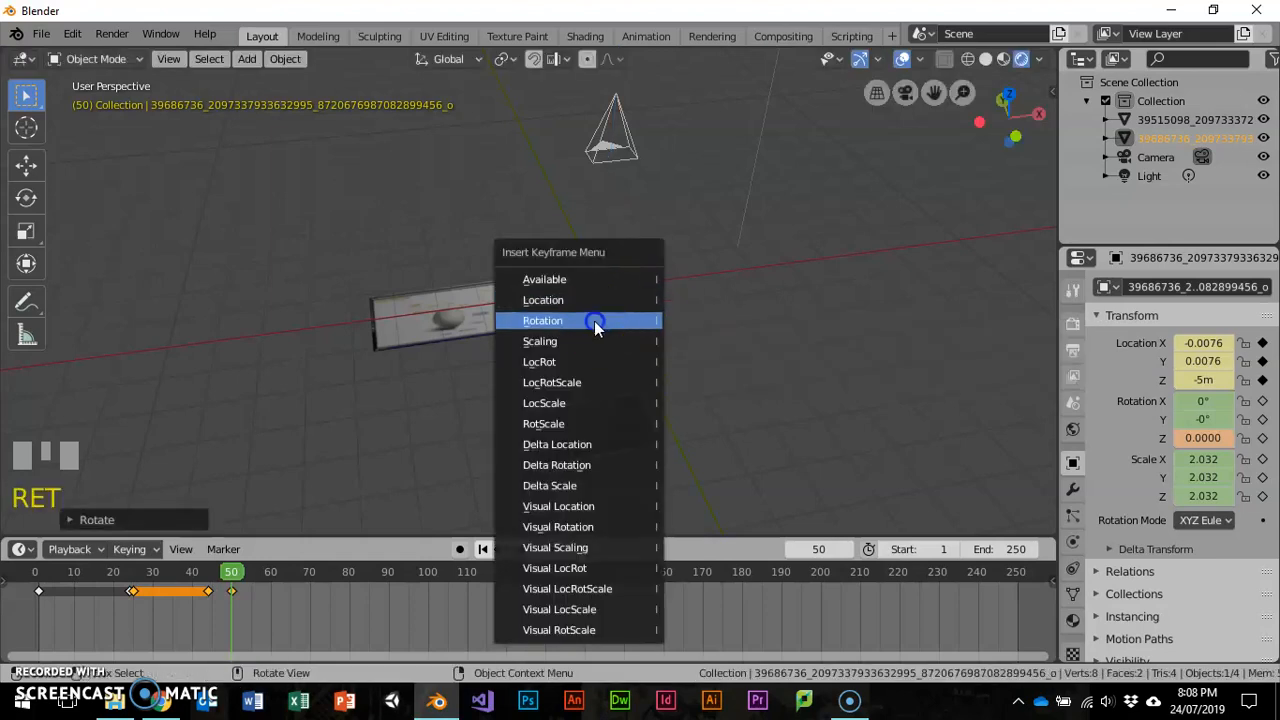
{"action": "mouse_move", "coordinate": [231, 573]}
{"action": "left_mouse_down"}
{"action": "mouse_move", "coordinate": [208, 573]}
{"action": "mouse_move", "coordinate": [231, 573]}
{"action": "left_mouse_up"}
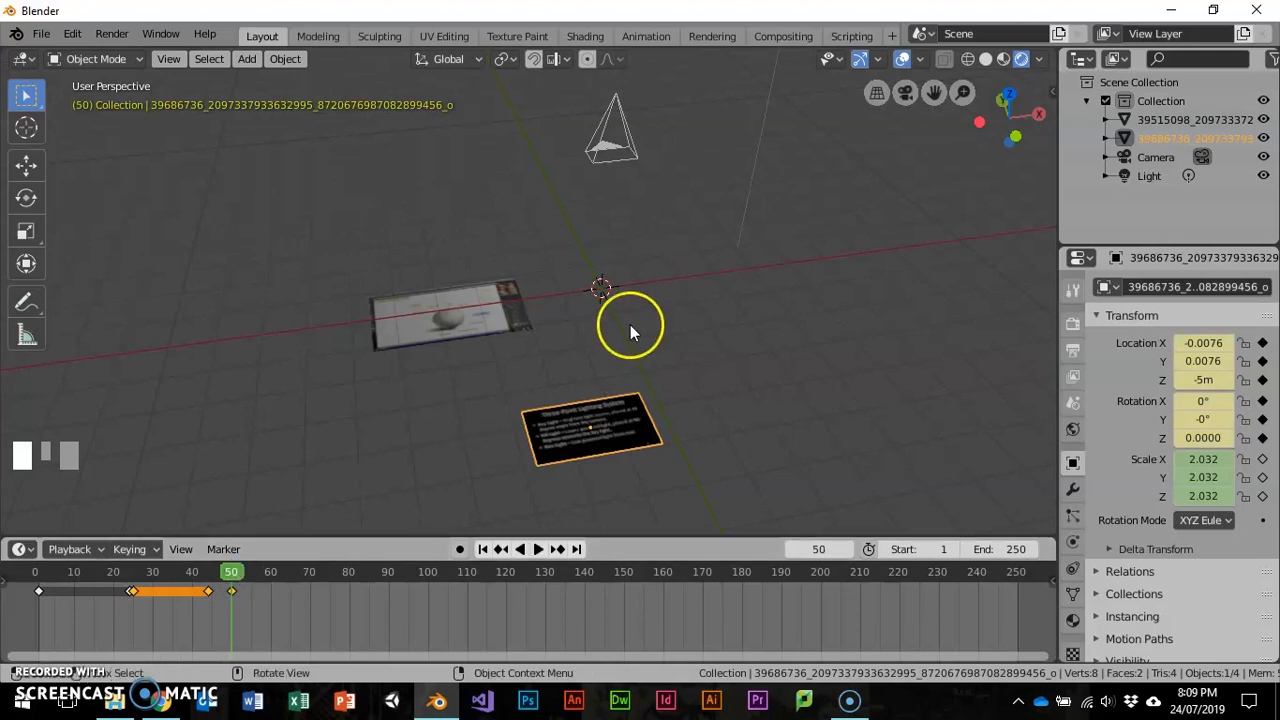
Spin the Three-Point Lighting plane freehand about the Z axis to about 1012° and replace its Rotation keyframe at frame 50.
{"action": "key", "text": "r"}
{"action": "key", "text": "z"}
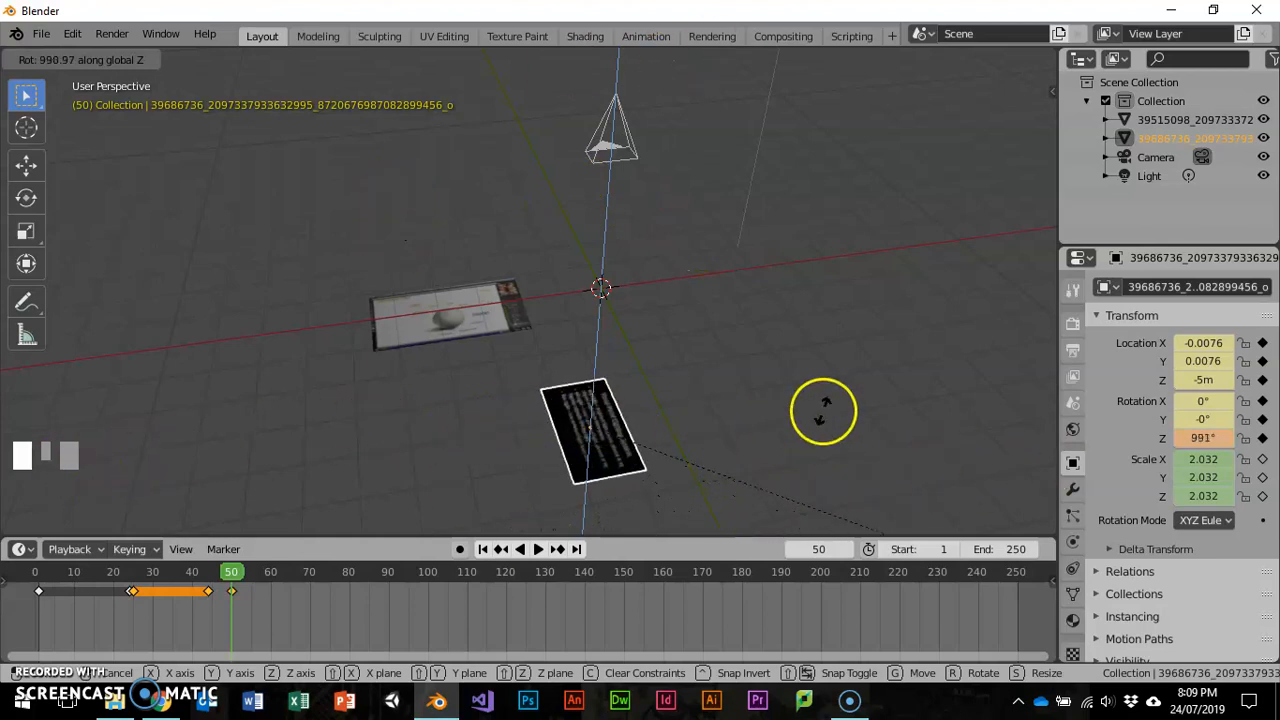
{"action": "left_click", "coordinate": [881, 392]}
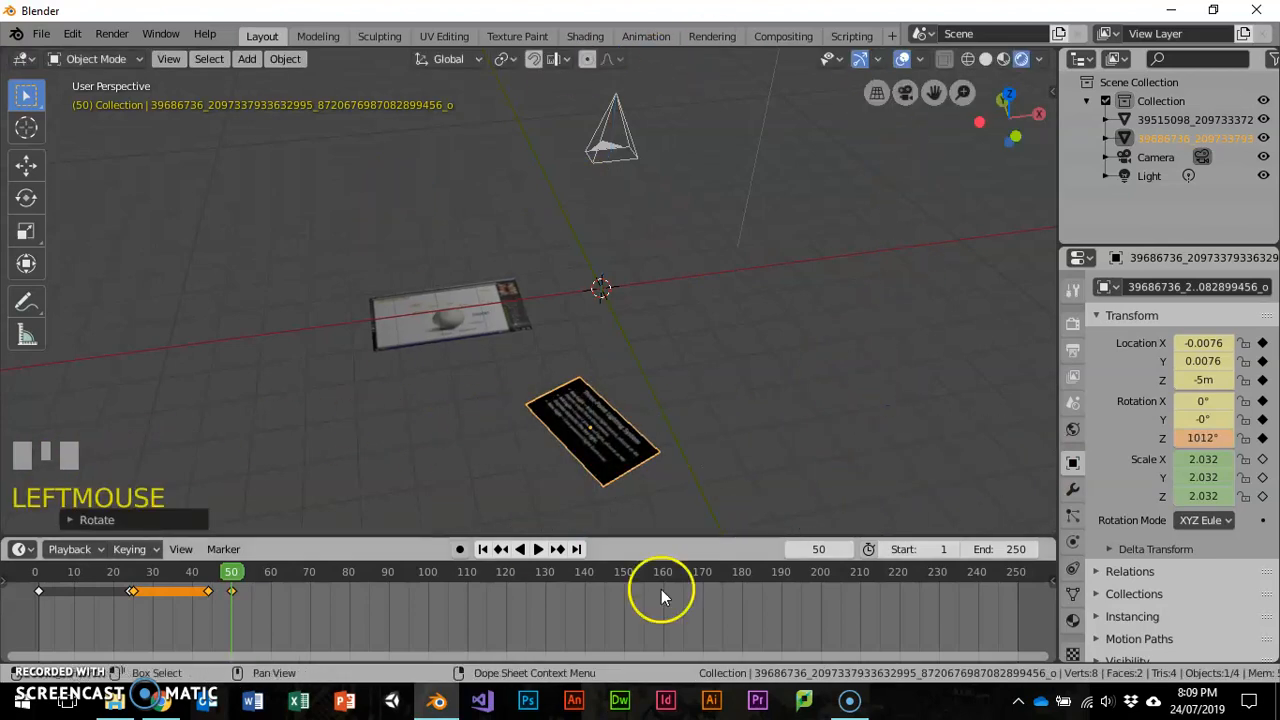
{"action": "key", "text": "i"}
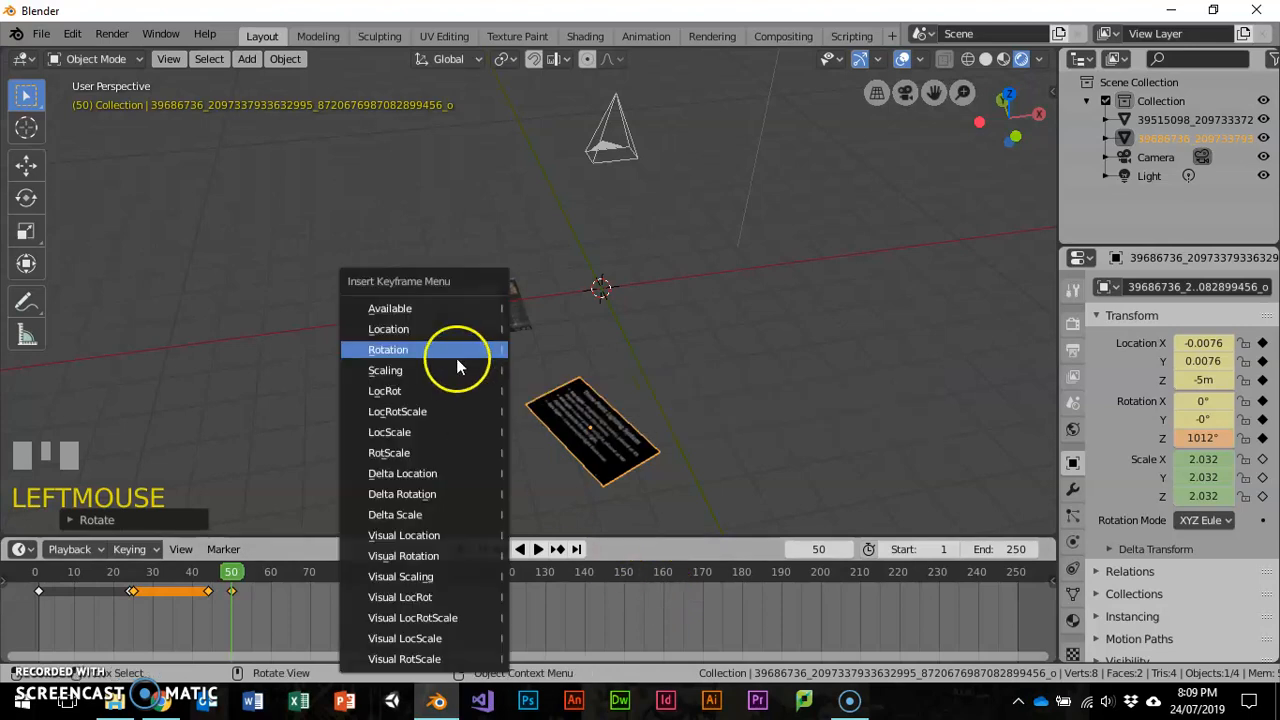
{"action": "left_click", "coordinate": [429, 347]}
{"action": "mouse_move", "coordinate": [229, 571]}
{"action": "left_mouse_down"}
{"action": "mouse_move", "coordinate": [207, 575]}
{"action": "mouse_move", "coordinate": [233, 573]}
{"action": "left_mouse_up"}
Scale the Three-Point Lighting plane by 0.1 and insert a Scaling keyframe at frame 50.
{"action": "key", "text": "s"}
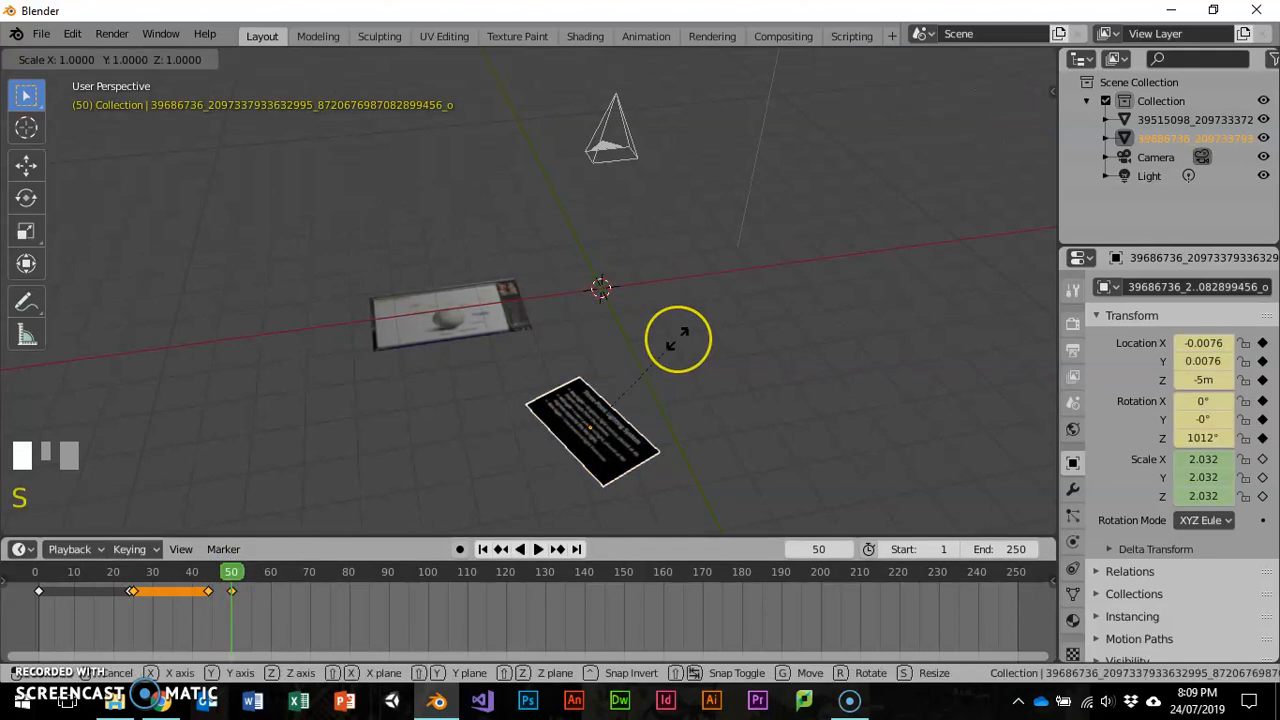
{"action": "type", "text": "0.1"}
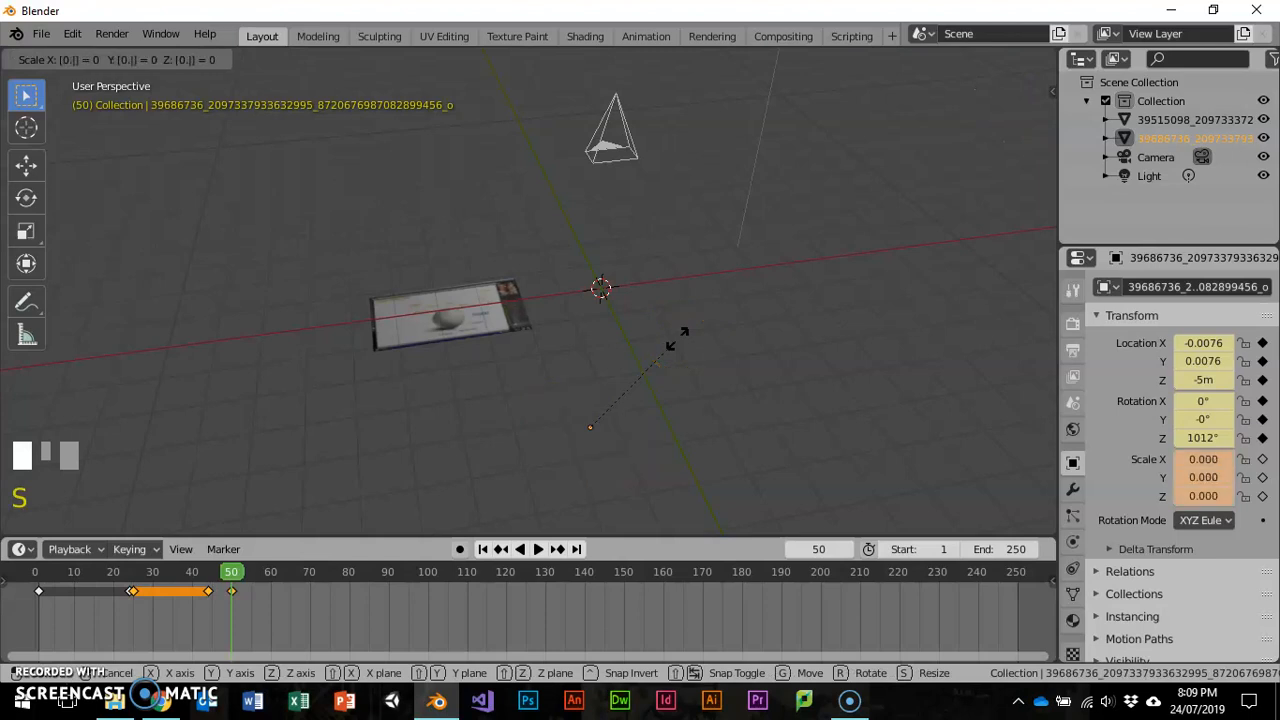
{"action": "key", "text": "Return"}
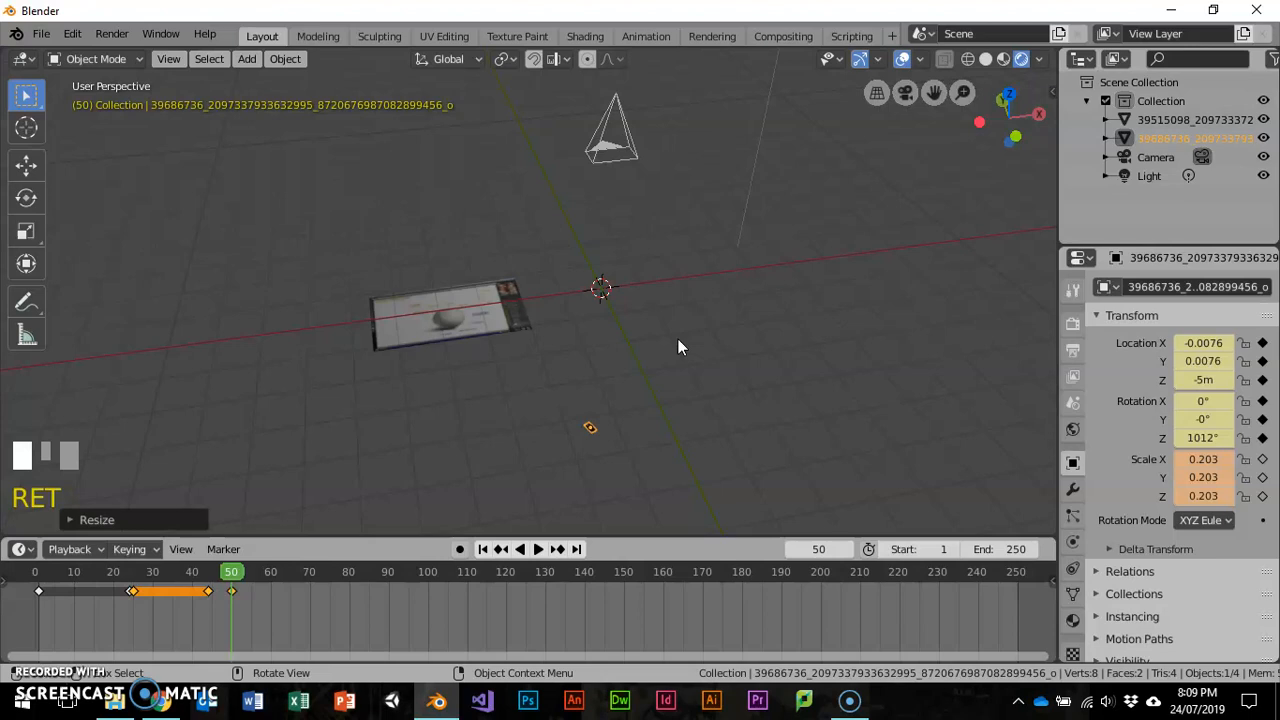
{"action": "key", "text": "i"}
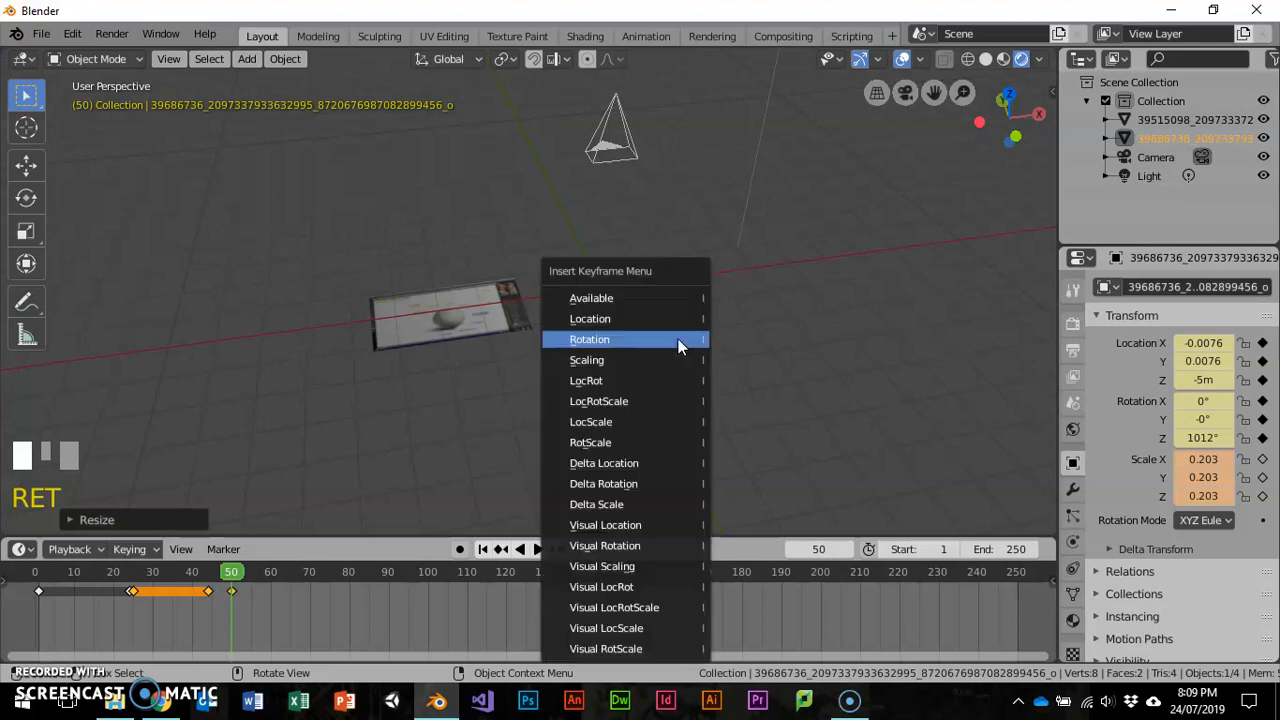
{"action": "left_click", "coordinate": [657, 363]}
{"action": "mouse_move", "coordinate": [229, 571]}
{"action": "left_mouse_down"}
{"action": "mouse_move", "coordinate": [207, 571]}
{"action": "mouse_move", "coordinate": [234, 573]}
{"action": "left_mouse_up"}
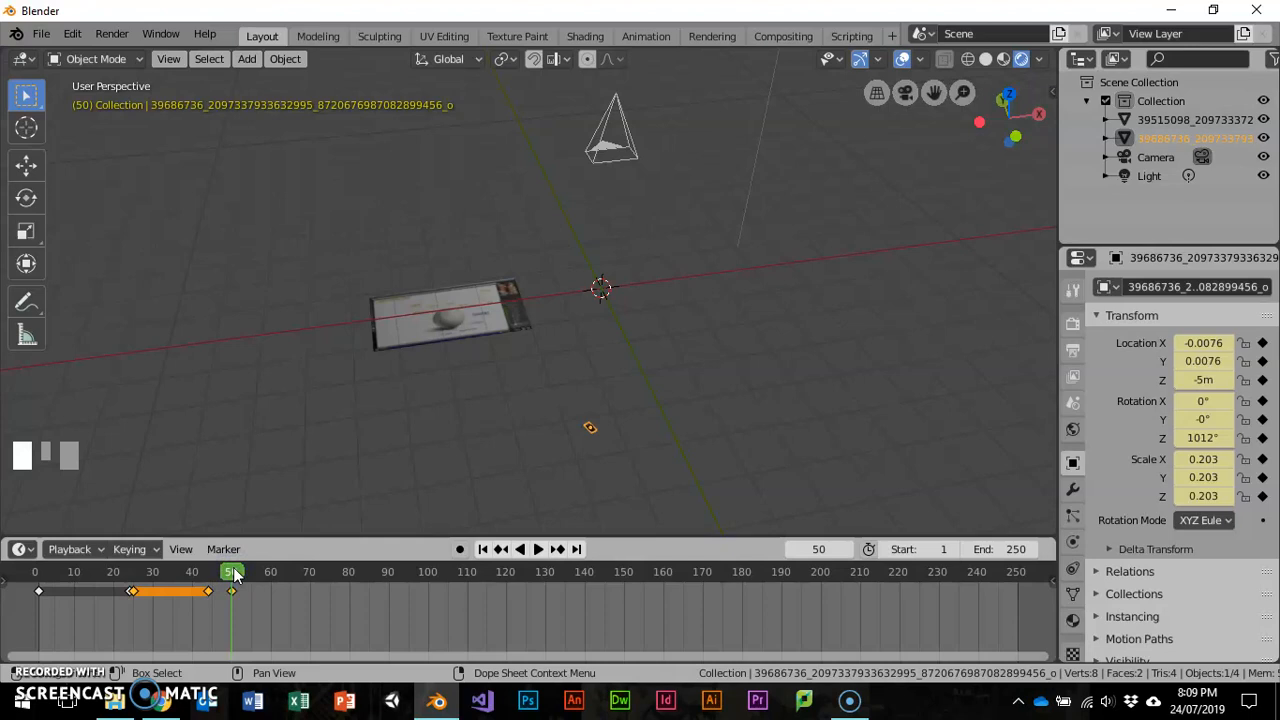
{"action": "left_click", "coordinate": [234, 590]}
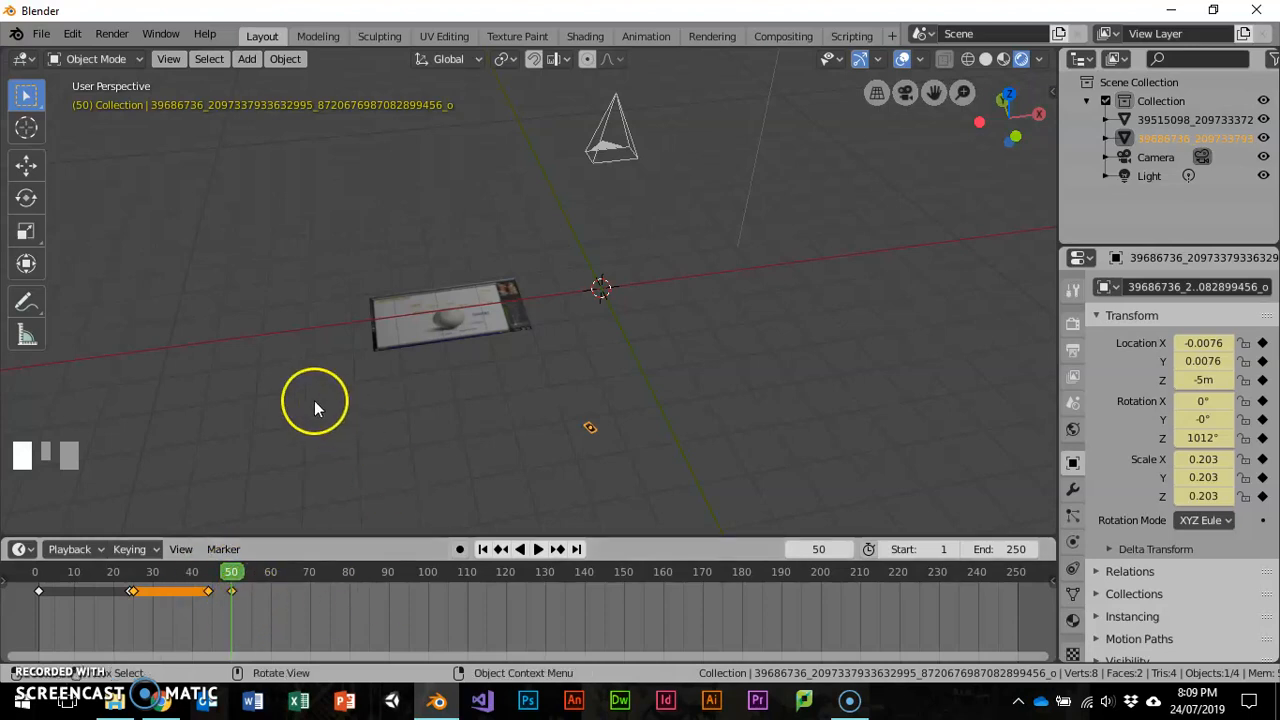
{"action": "key", "text": "shift+a"}
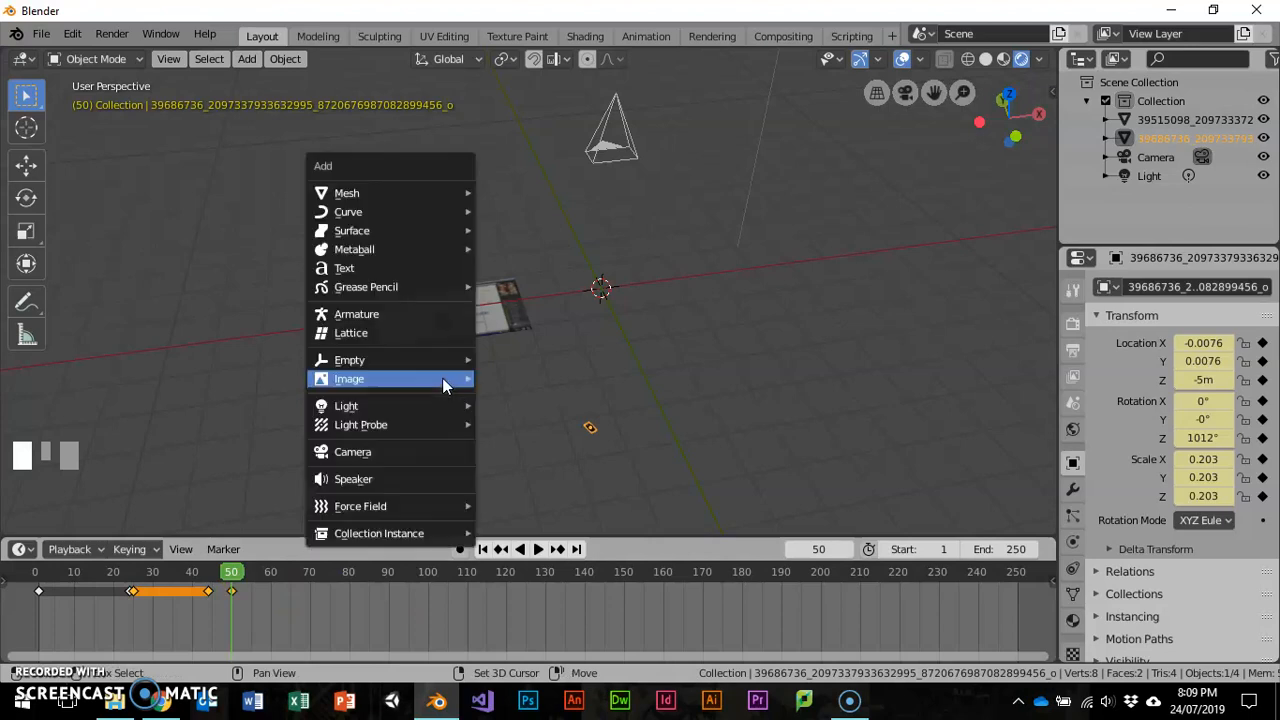
{"action": "mouse_move", "coordinate": [442, 378]}
{"action": "left_click", "coordinate": [504, 381]}
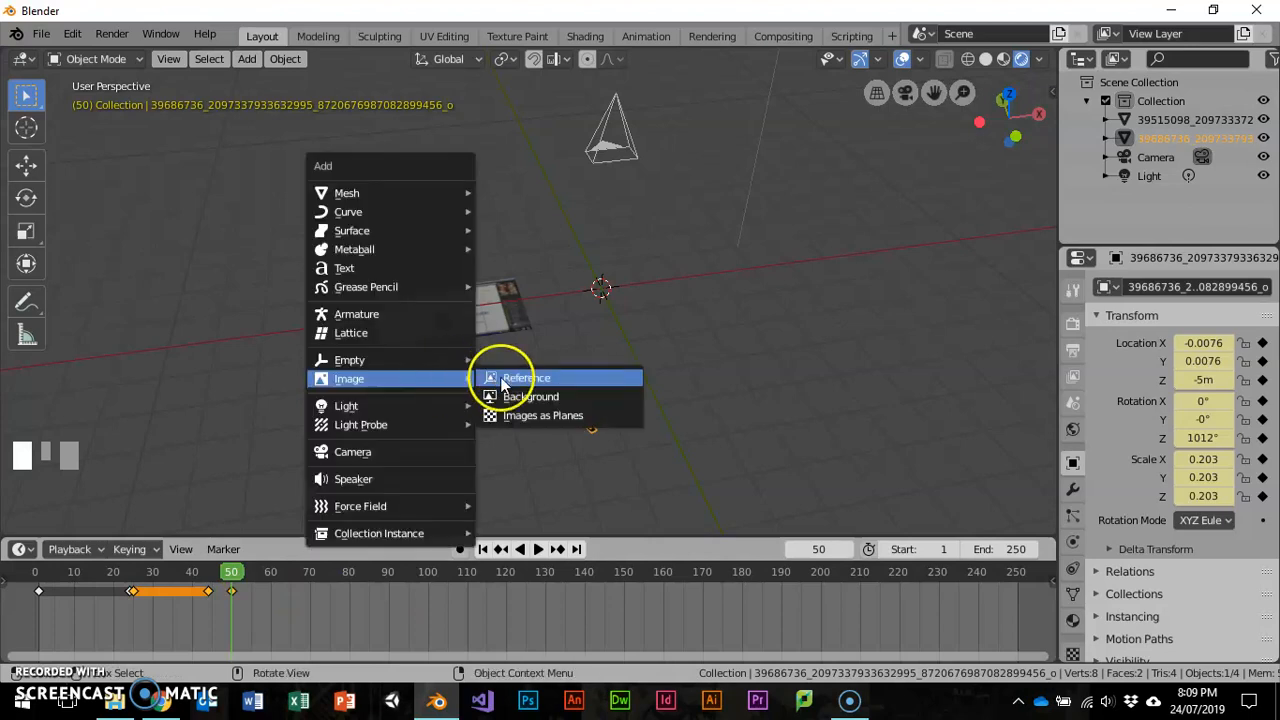
{"action": "left_click", "coordinate": [556, 433]}
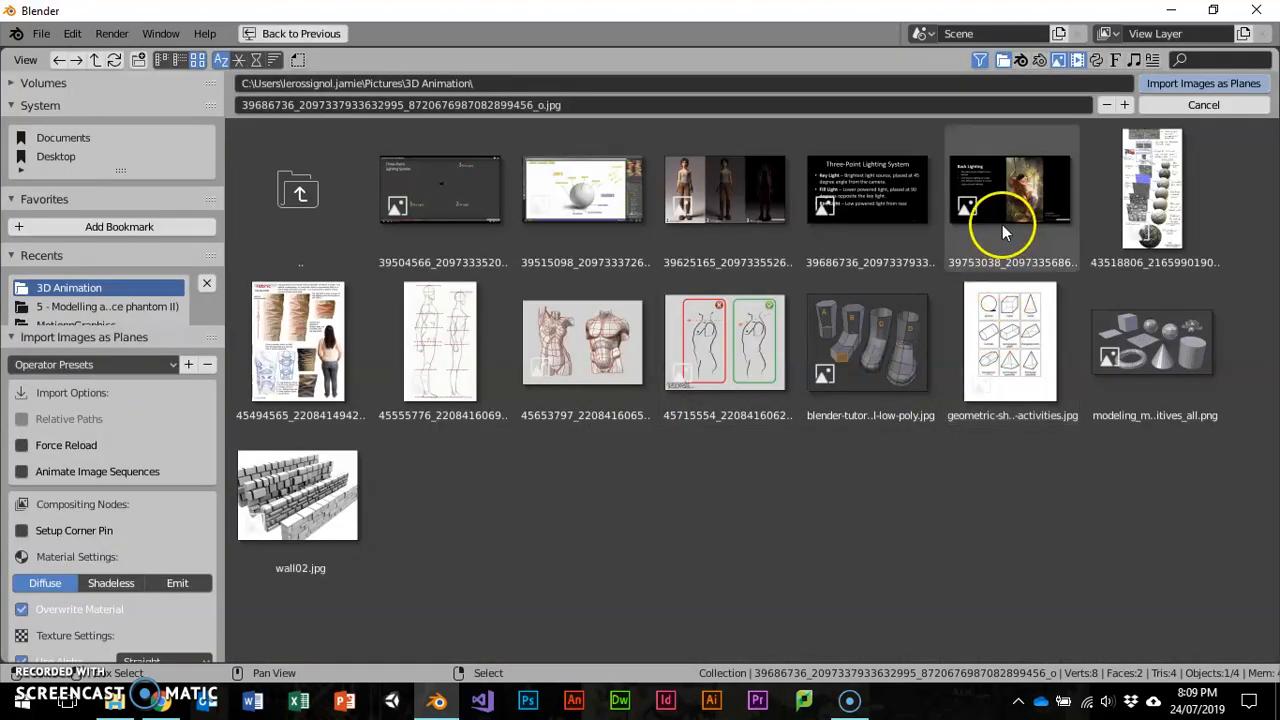
{"action": "left_click", "coordinate": [1152, 200]}
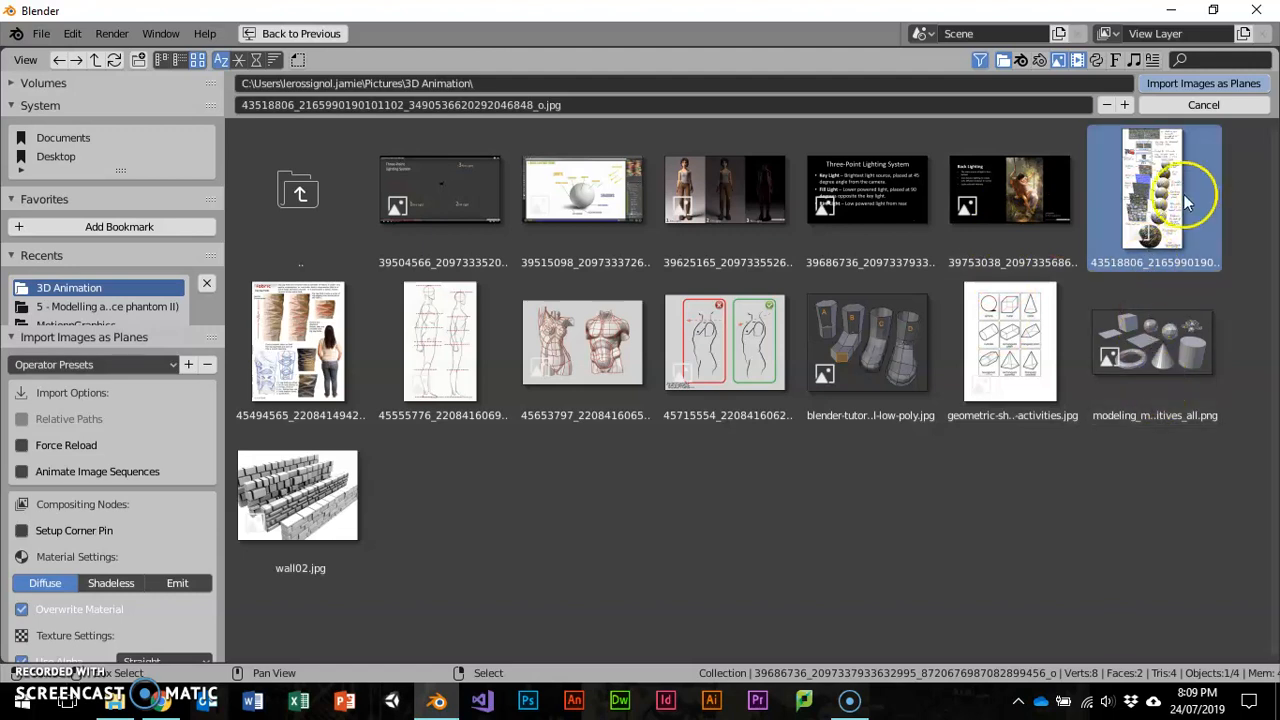
{"action": "double_click", "coordinate": [1158, 196]}
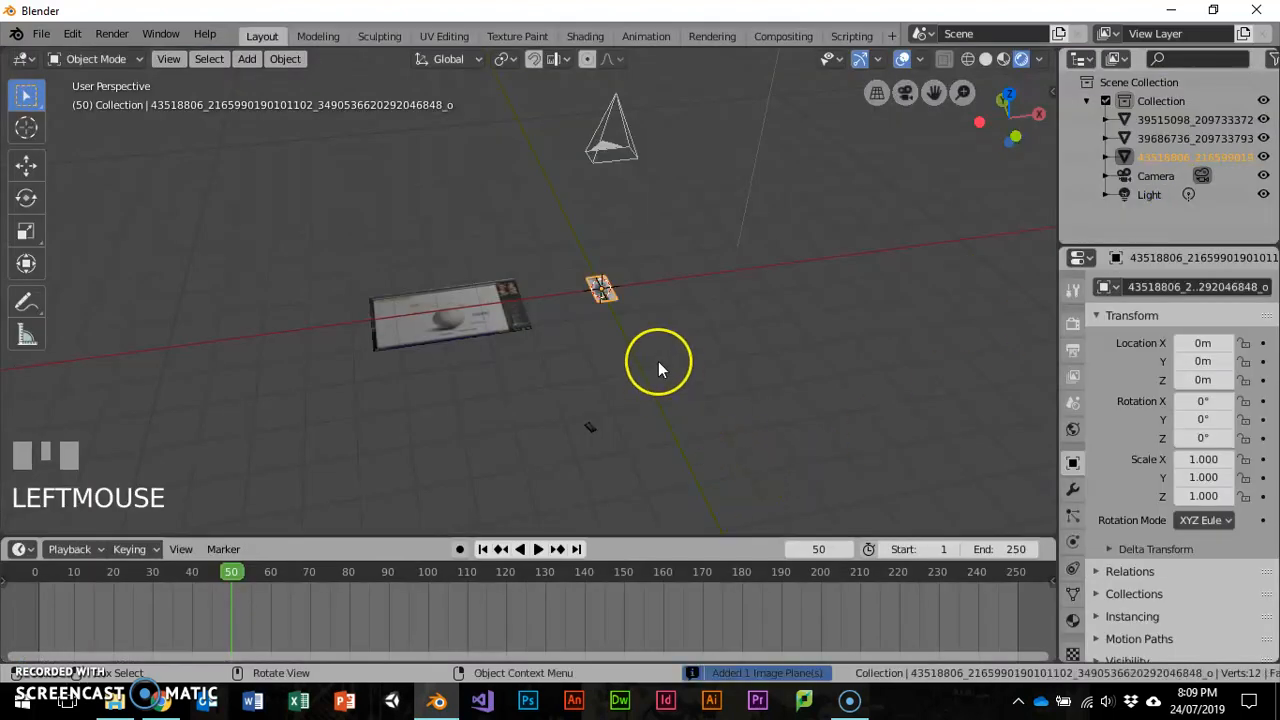
In the camera view, scale the new texture-map plane to about 7.1 so it spans the camera frame's width.
{"action": "key", "text": "KP_0"}
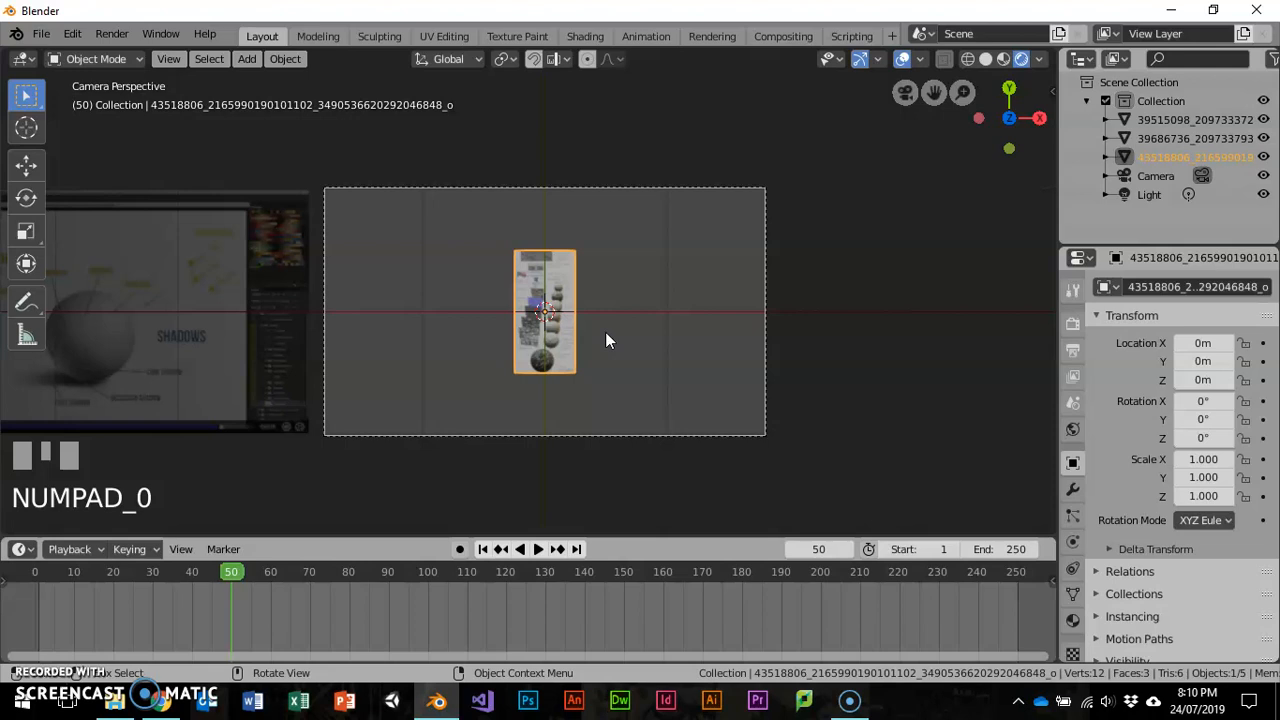
{"action": "key", "text": "s"}
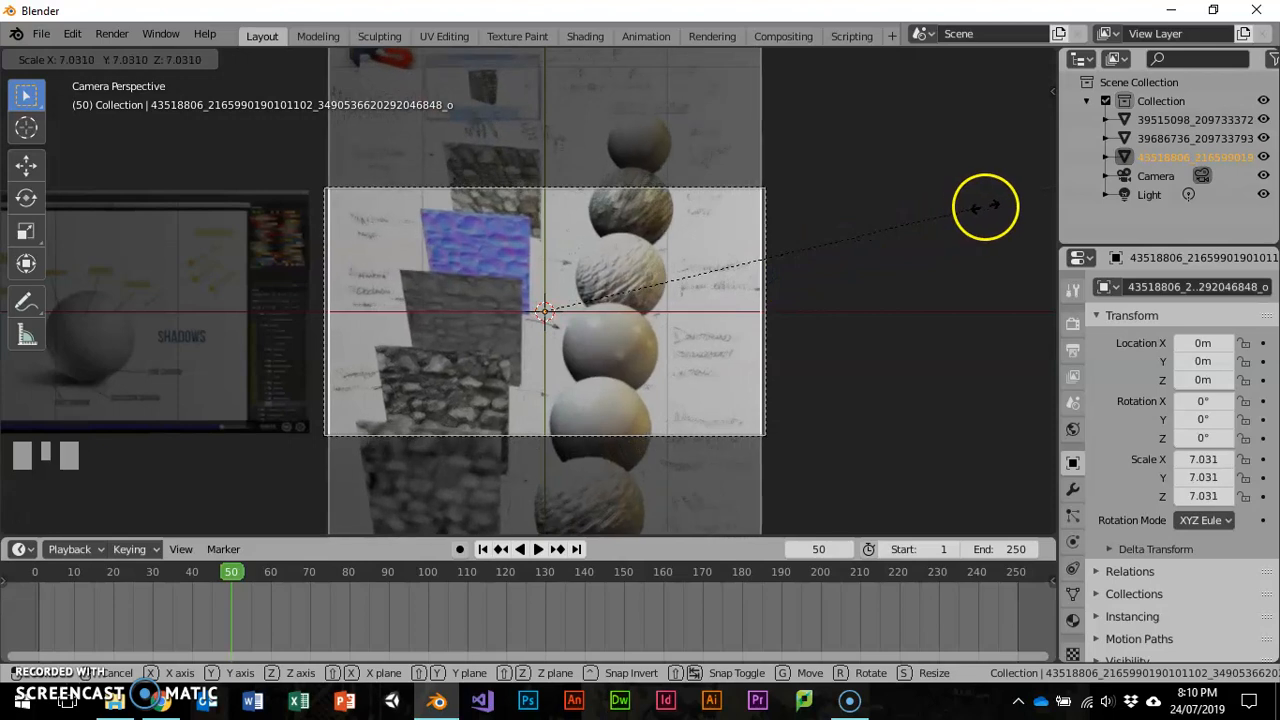
{"action": "left_click", "coordinate": [986, 209]}
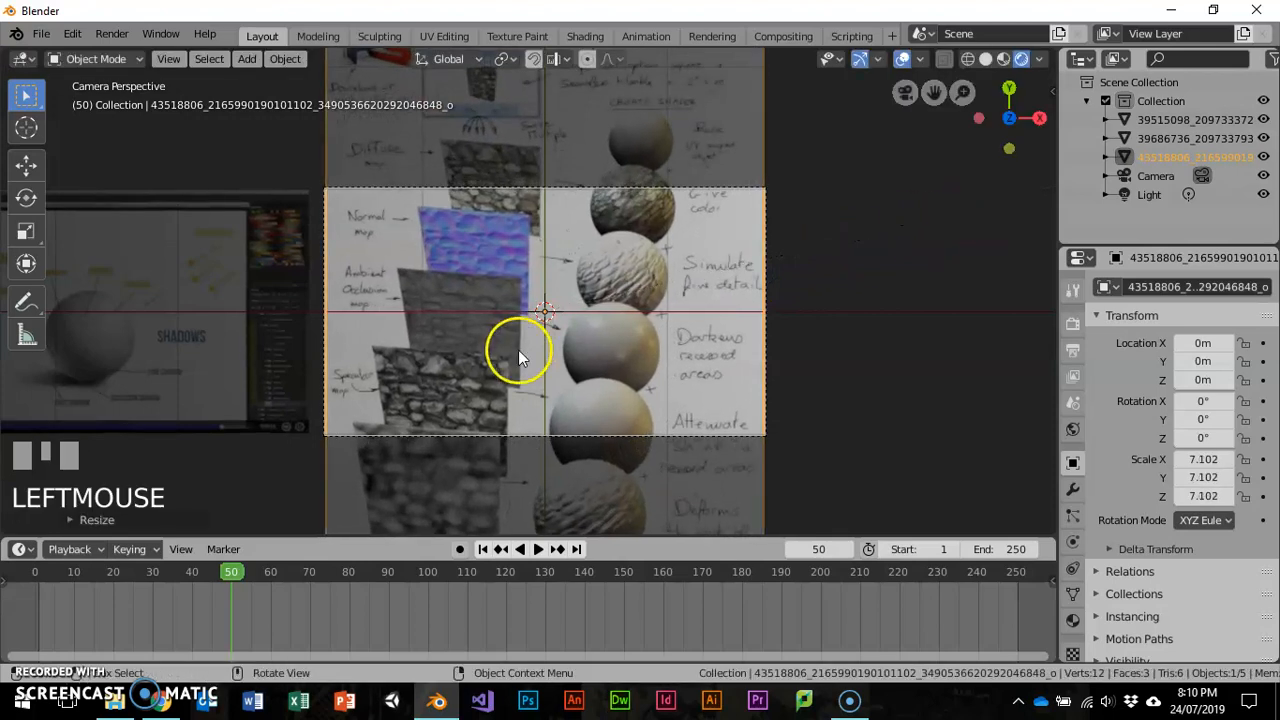
Move the texture-map plane about -4.6 m along the Y axis, just below the camera frame, and insert a Location keyframe at frame 50.
{"action": "key", "text": "g"}
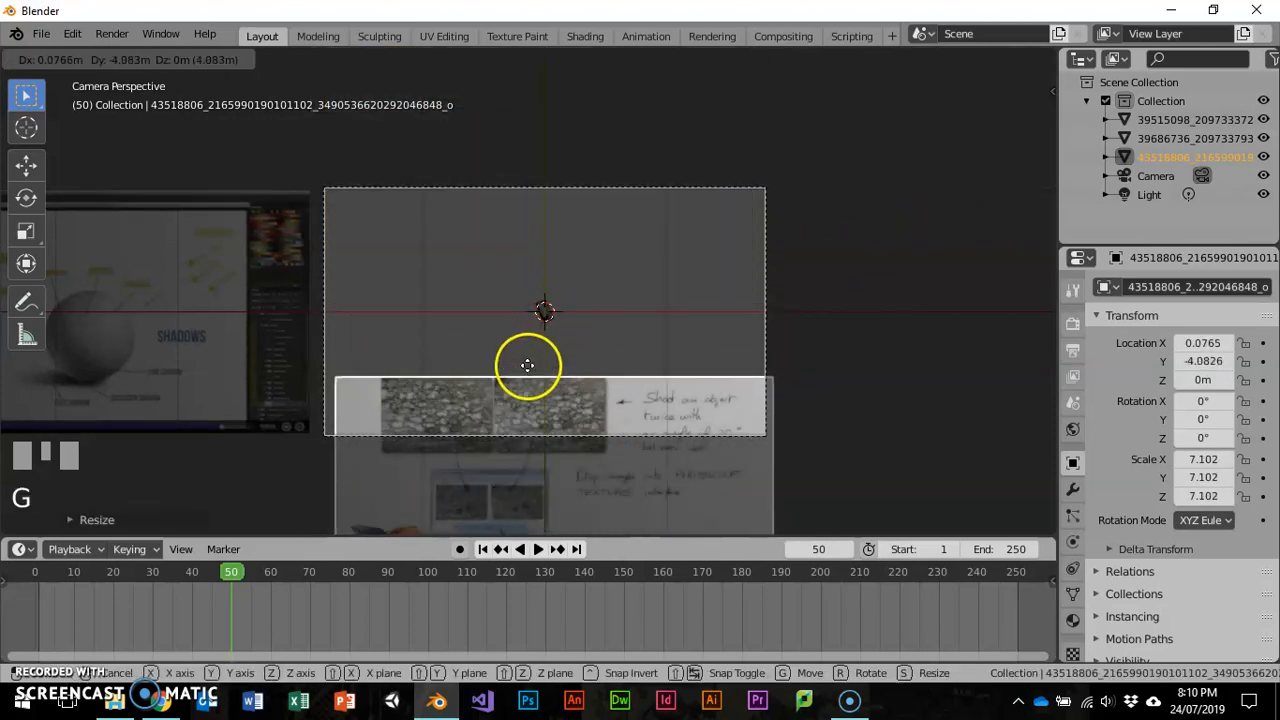
{"action": "key", "text": "y"}
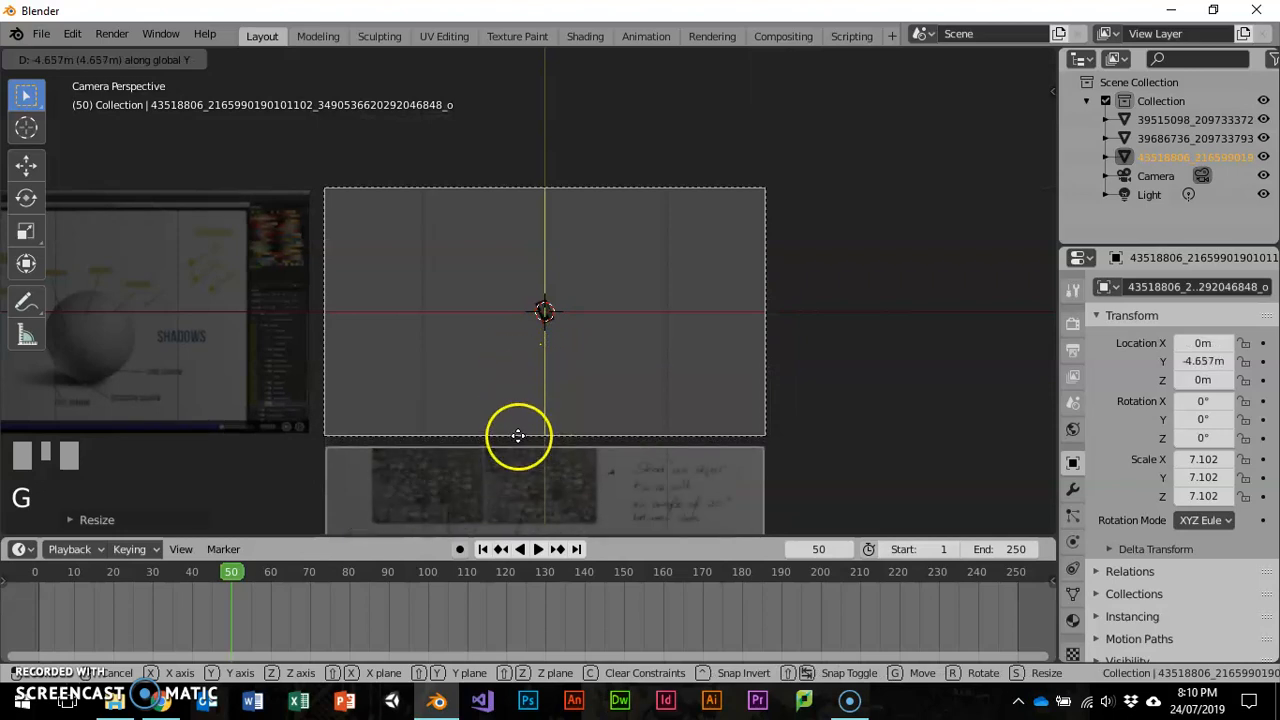
{"action": "left_click", "coordinate": [518, 434]}
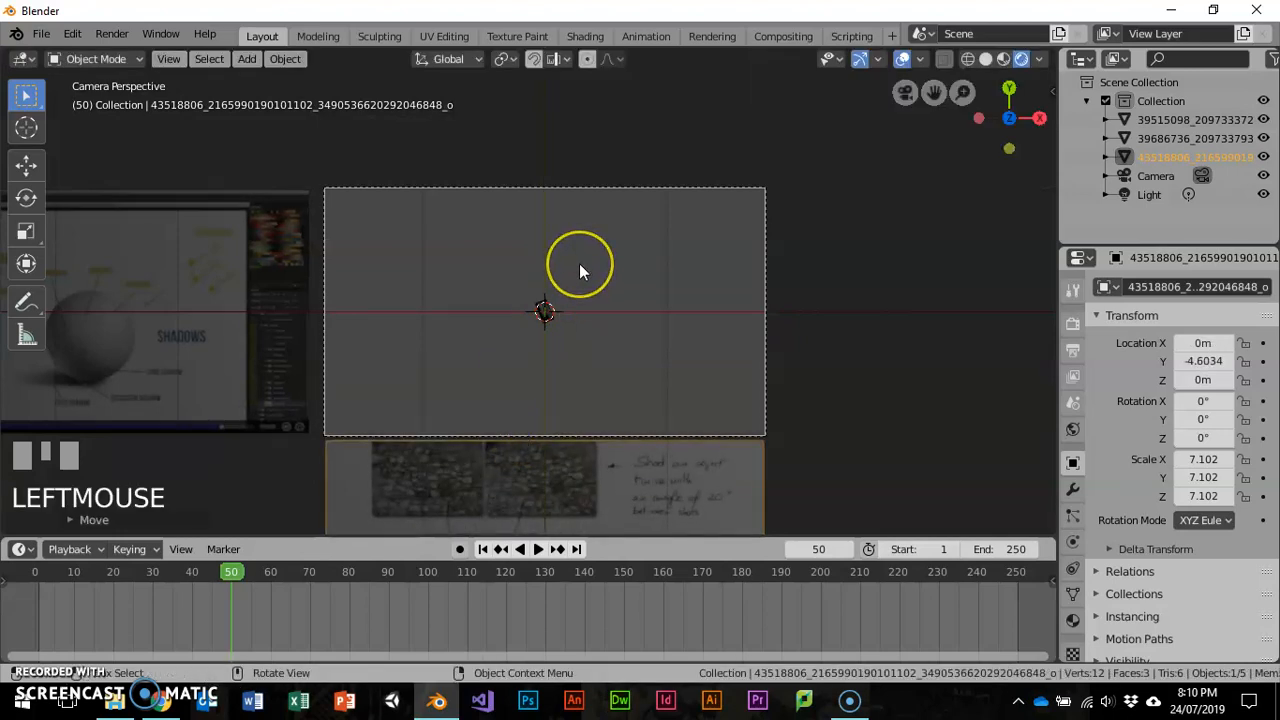
{"action": "key", "text": "i"}
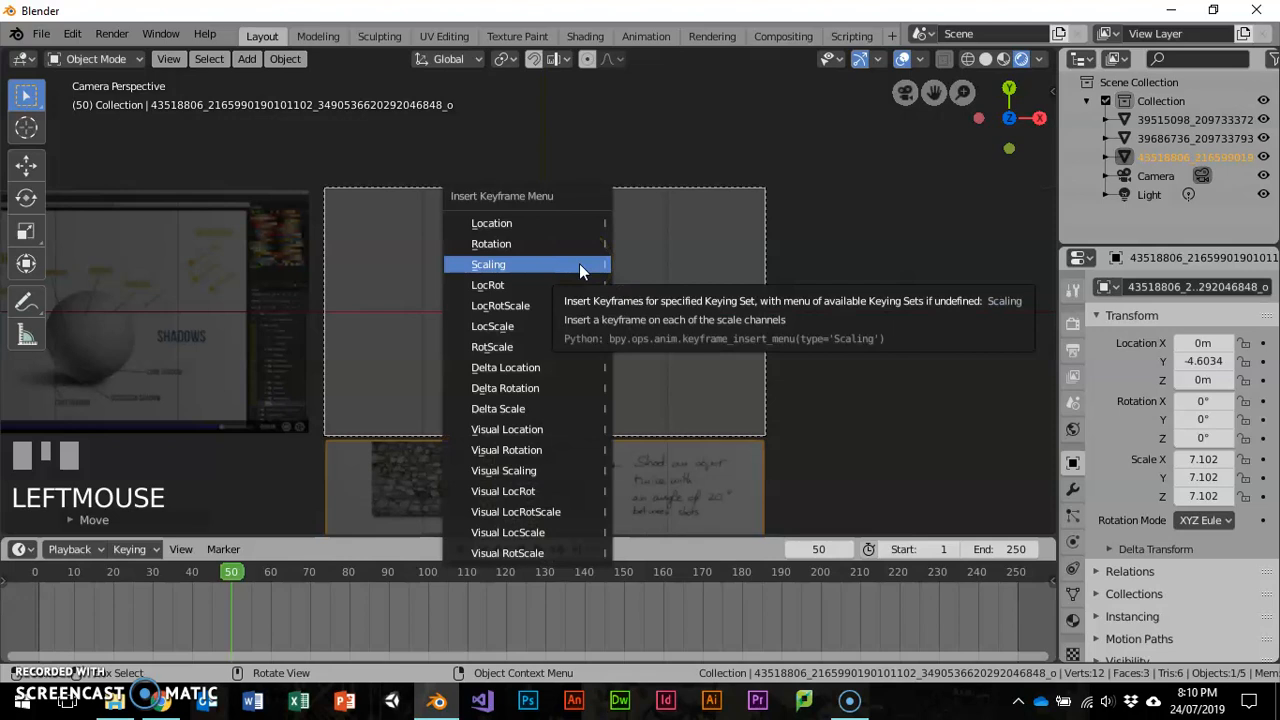
{"action": "left_click", "coordinate": [571, 228]}
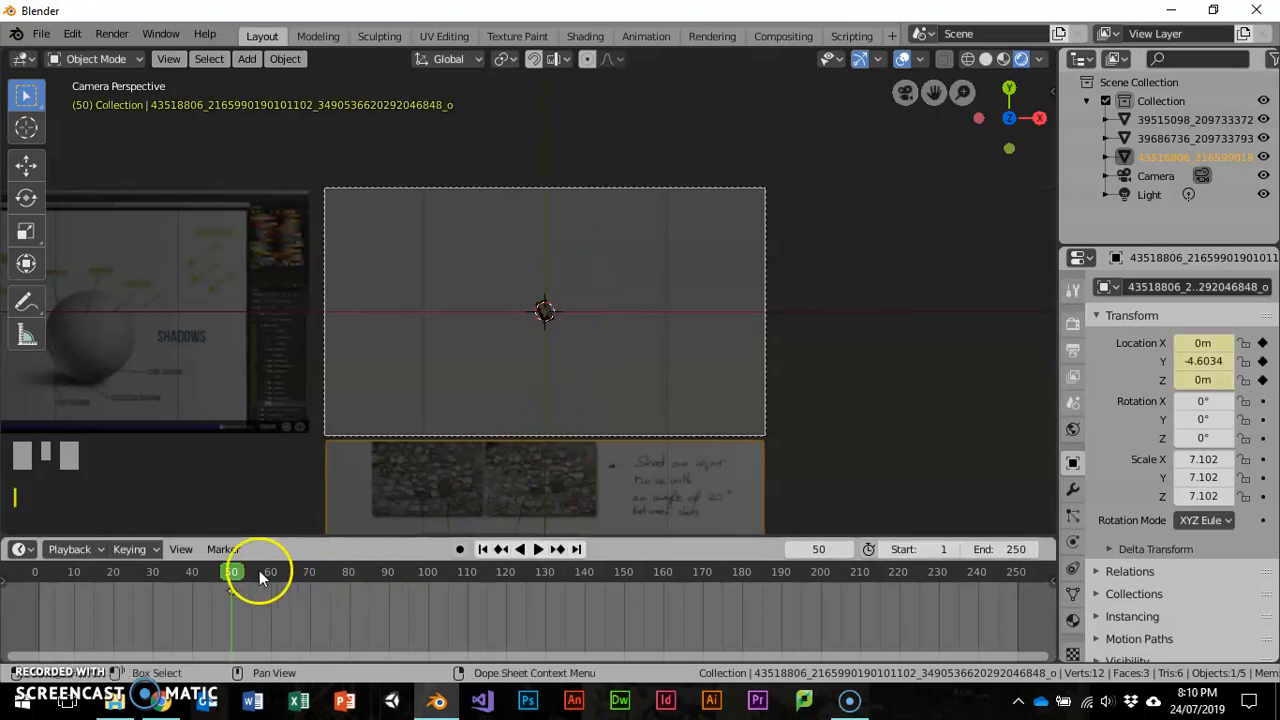
At frame 75, move the texture-map plane about 7.14 m along Y until its lower end fills the camera frame, and insert a Location keyframe.
{"action": "left_click_drag", "start_coordinate": [246, 571], "coordinate": [455, 526]}
{"action": "left_click", "coordinate": [542, 500]}
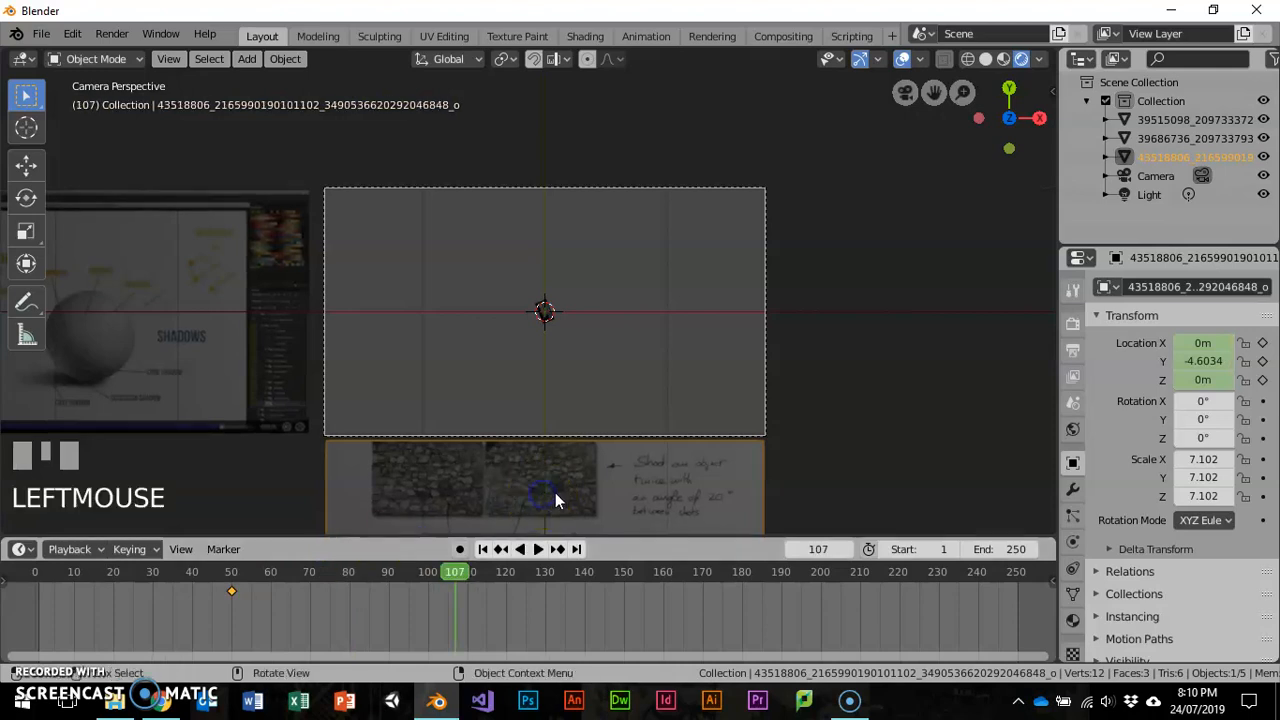
{"action": "left_click", "coordinate": [328, 568]}
{"action": "key", "text": "g"}
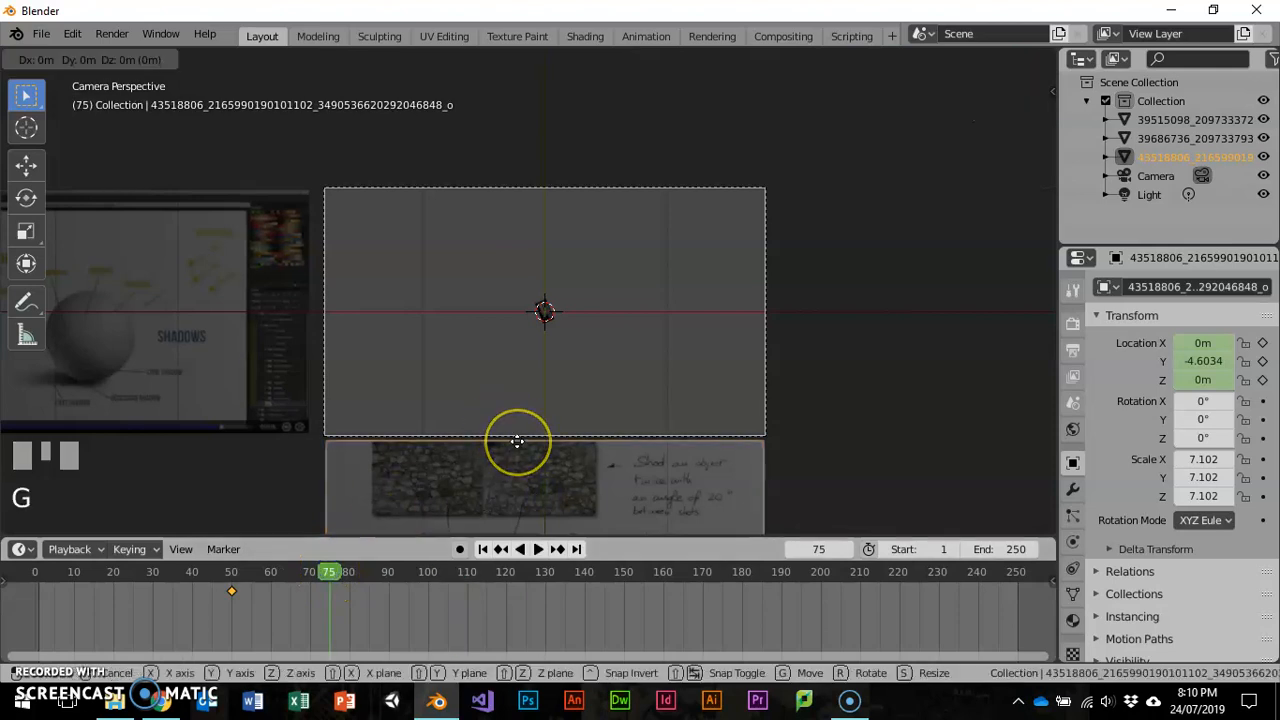
{"action": "key", "text": "y"}
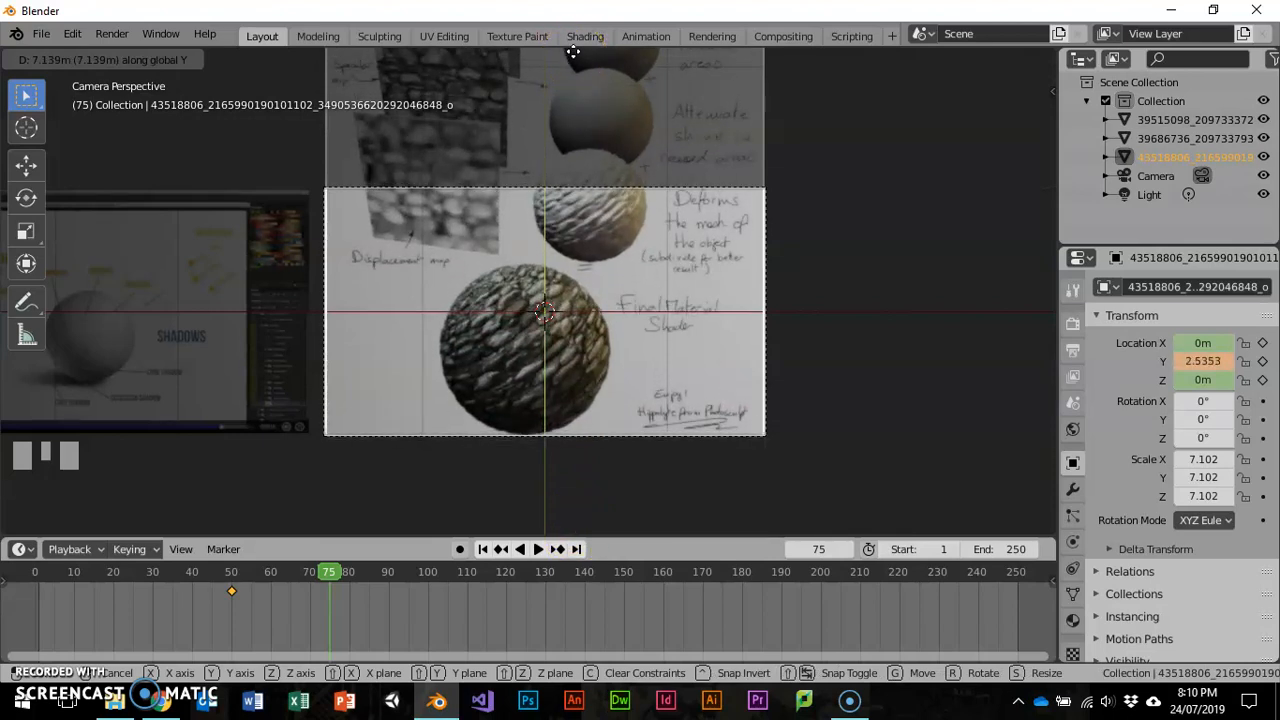
{"action": "left_click", "coordinate": [572, 52]}
{"action": "key", "text": "i"}
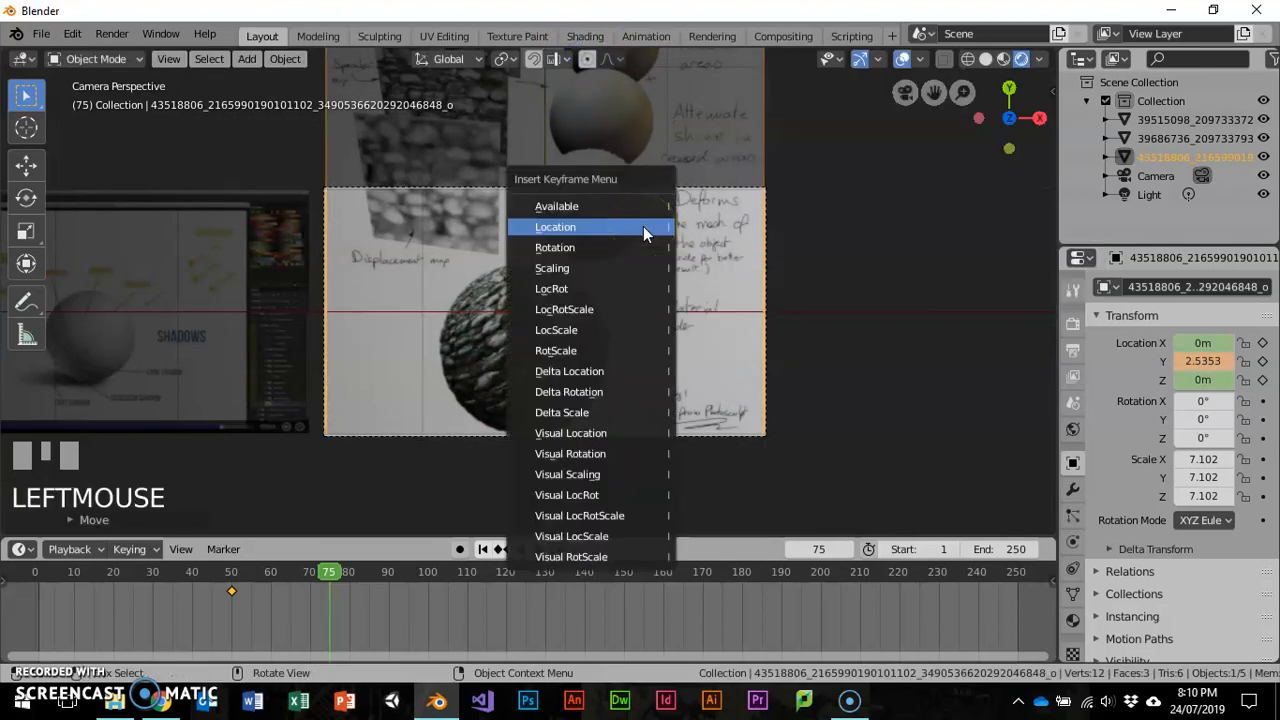
{"action": "left_click", "coordinate": [643, 226]}
{"action": "left_click_drag", "start_coordinate": [336, 572], "coordinate": [297, 572]}
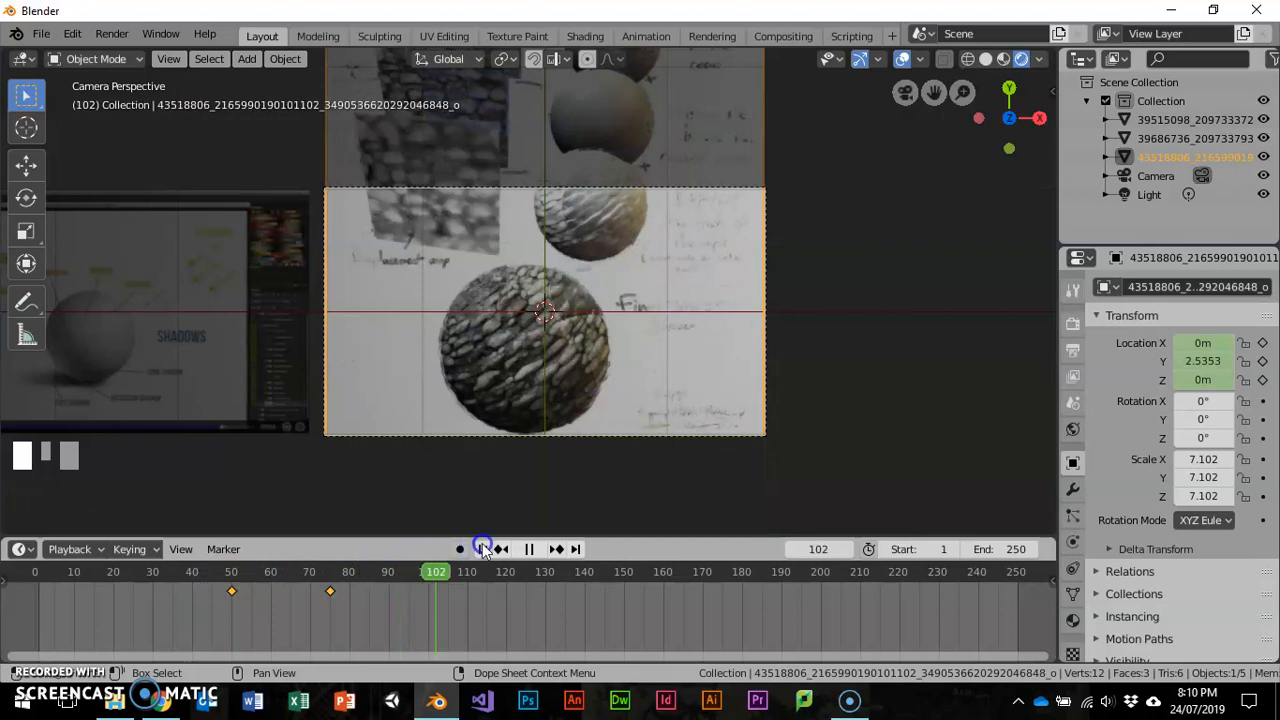
{"action": "left_click", "coordinate": [529, 549]}
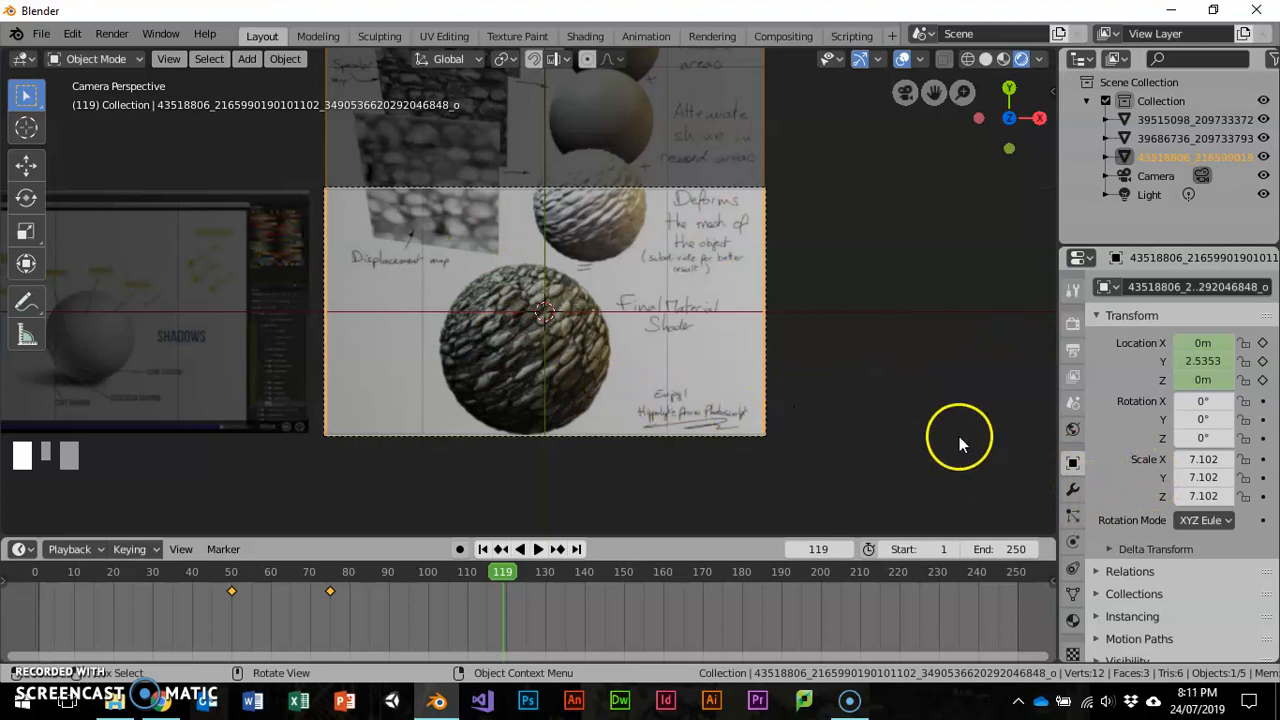
Set the world background's surface color to black.
{"action": "left_click", "coordinate": [1073, 429]}
{"action": "left_click", "coordinate": [1228, 411]}
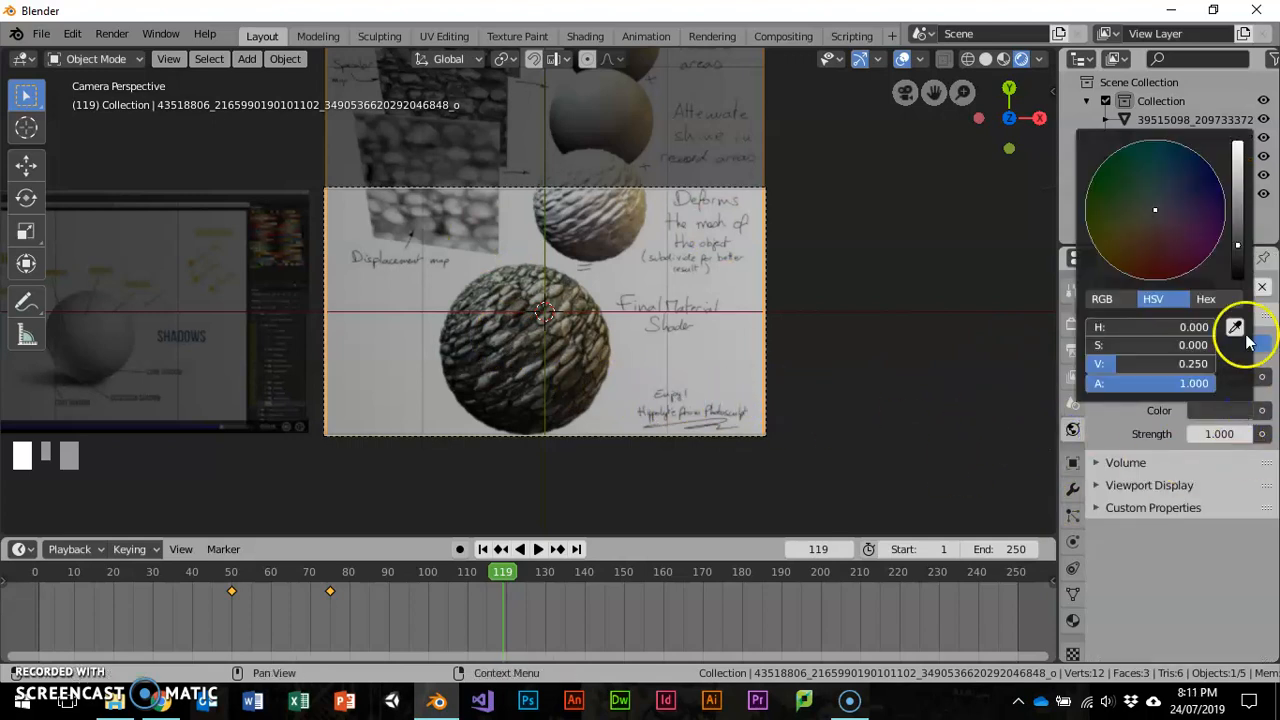
{"action": "left_click", "coordinate": [1243, 278]}
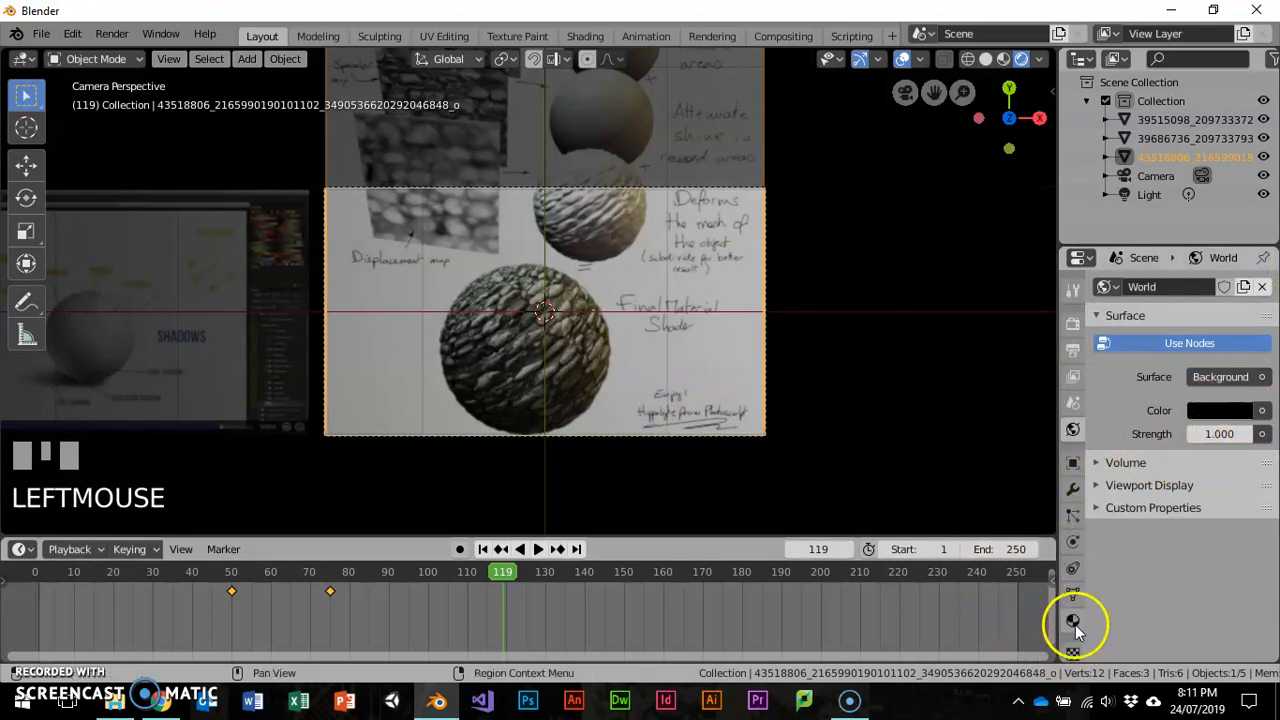
Apply the TV PAL 4:3 preset to the render dimensions and reduce the resolution percentage to 41%.
{"action": "left_click", "coordinate": [1073, 376]}
{"action": "left_click", "coordinate": [1073, 349]}
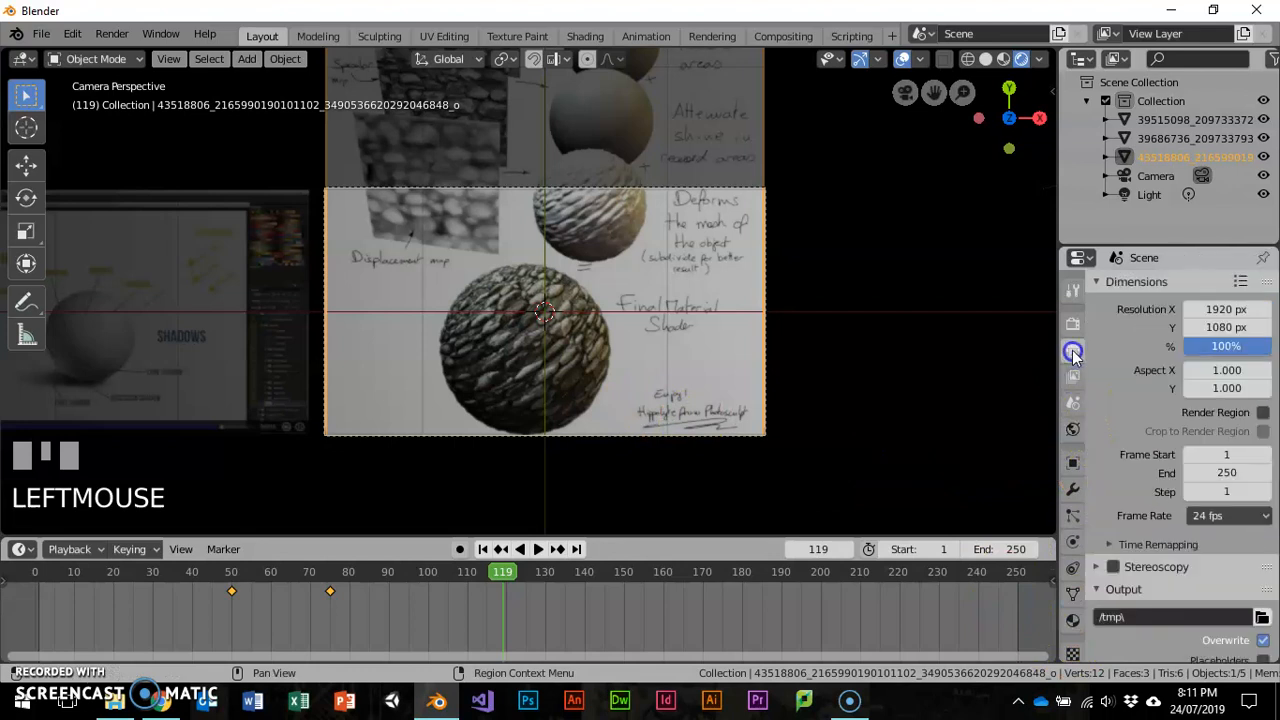
{"action": "left_click", "coordinate": [1240, 281]}
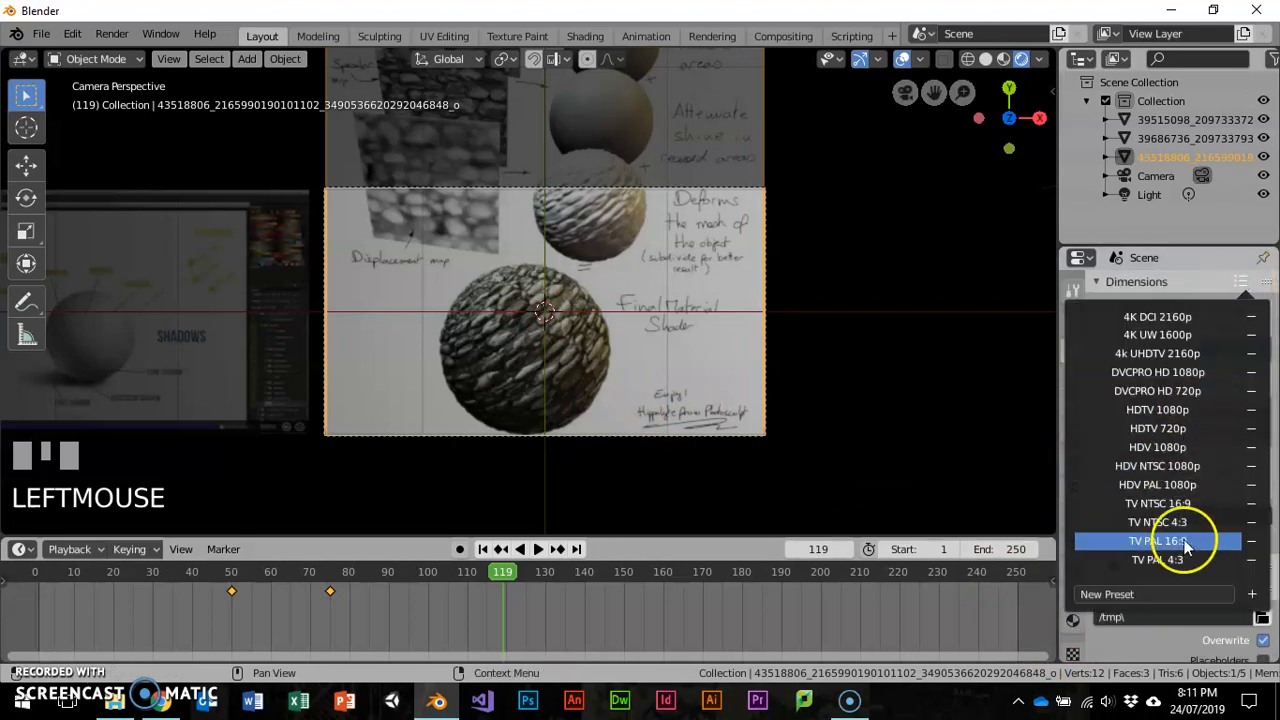
{"action": "left_click", "coordinate": [1172, 558]}
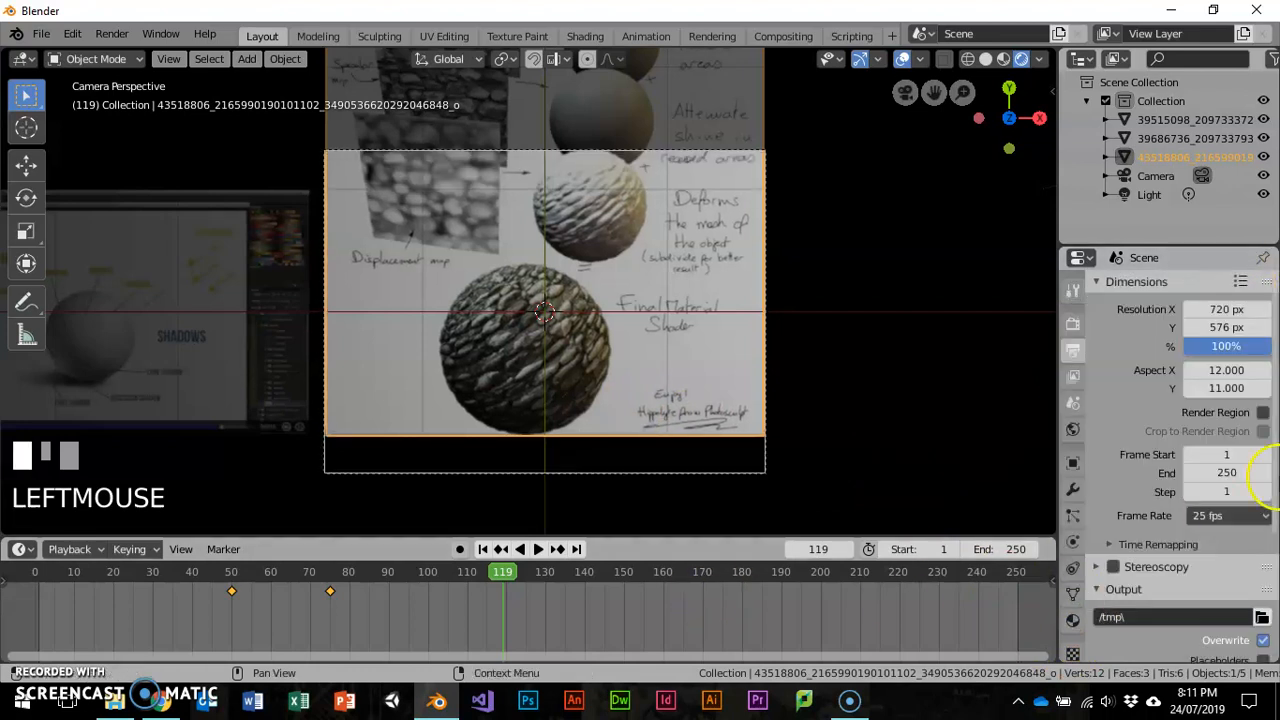
{"action": "left_click_drag", "start_coordinate": [1234, 347], "coordinate": [1182, 345]}
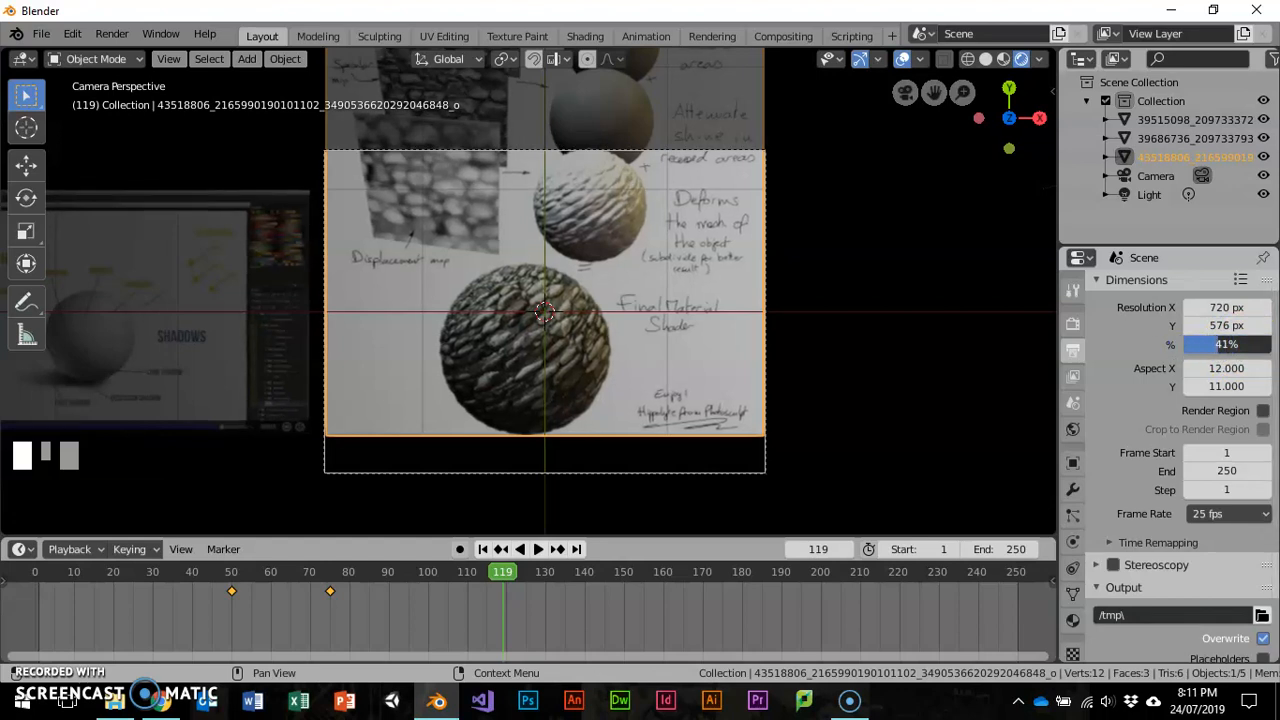
Set the render output path to /tmp\title cards.
{"action": "left_click", "coordinate": [1190, 614]}
{"action": "left_click", "coordinate": [1193, 612]}
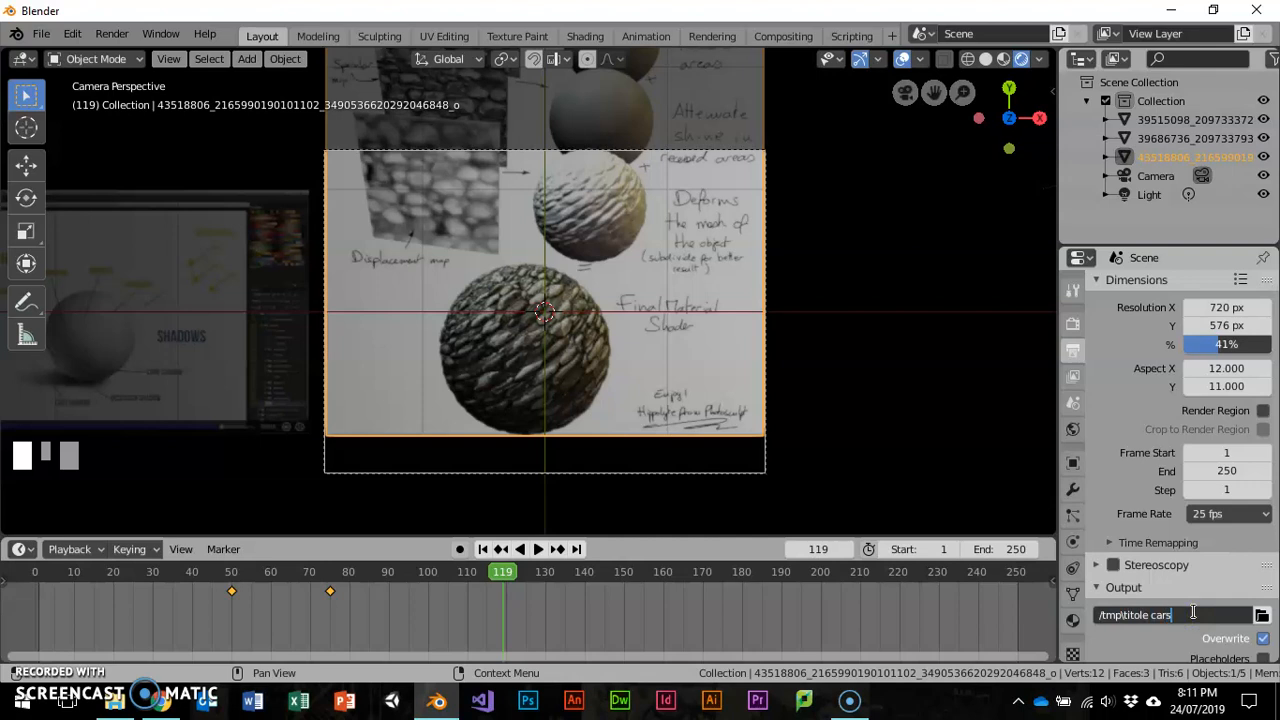
{"action": "left_click", "coordinate": [1141, 613]}
{"action": "key", "text": "BackSpace"}
{"action": "left_click", "coordinate": [1159, 648]}
Change the output file format to the AVI JPEG movie format.
{"action": "scroll", "coordinate": [1200, 620], "scroll_direction": "down", "scroll_amount": 4}
{"action": "left_click", "coordinate": [1265, 576]}
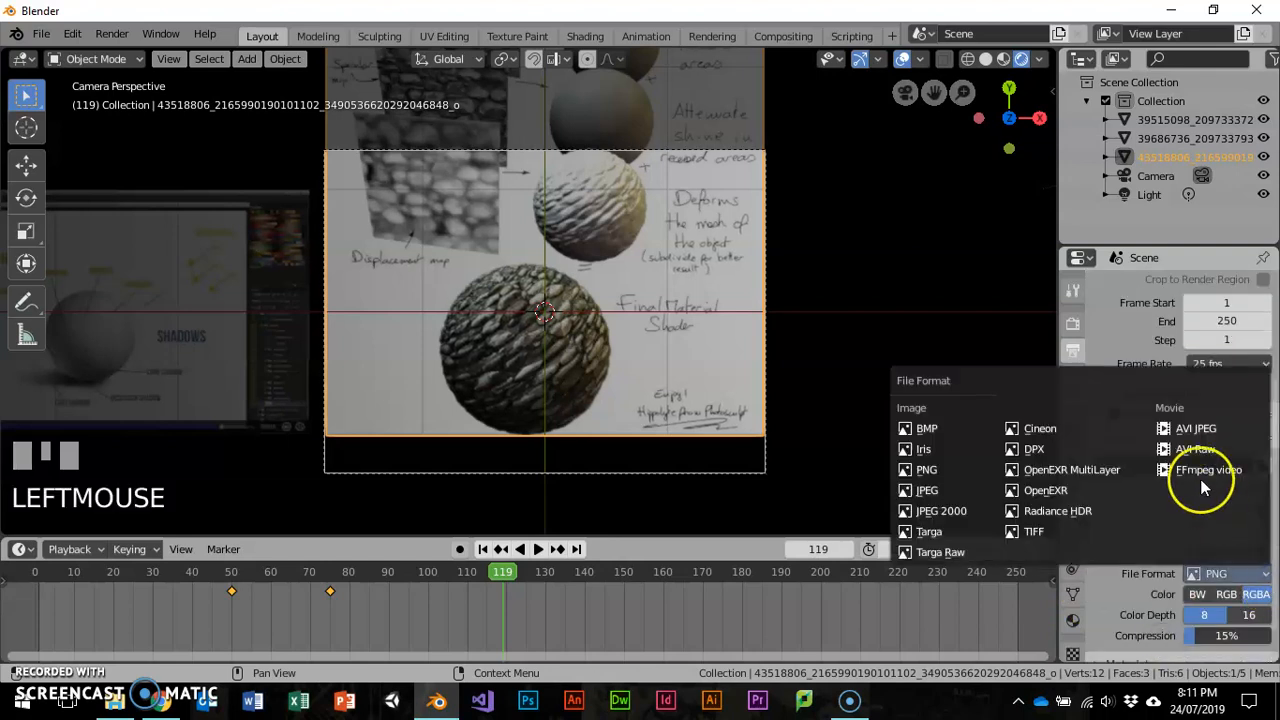
{"action": "left_click", "coordinate": [1190, 428]}
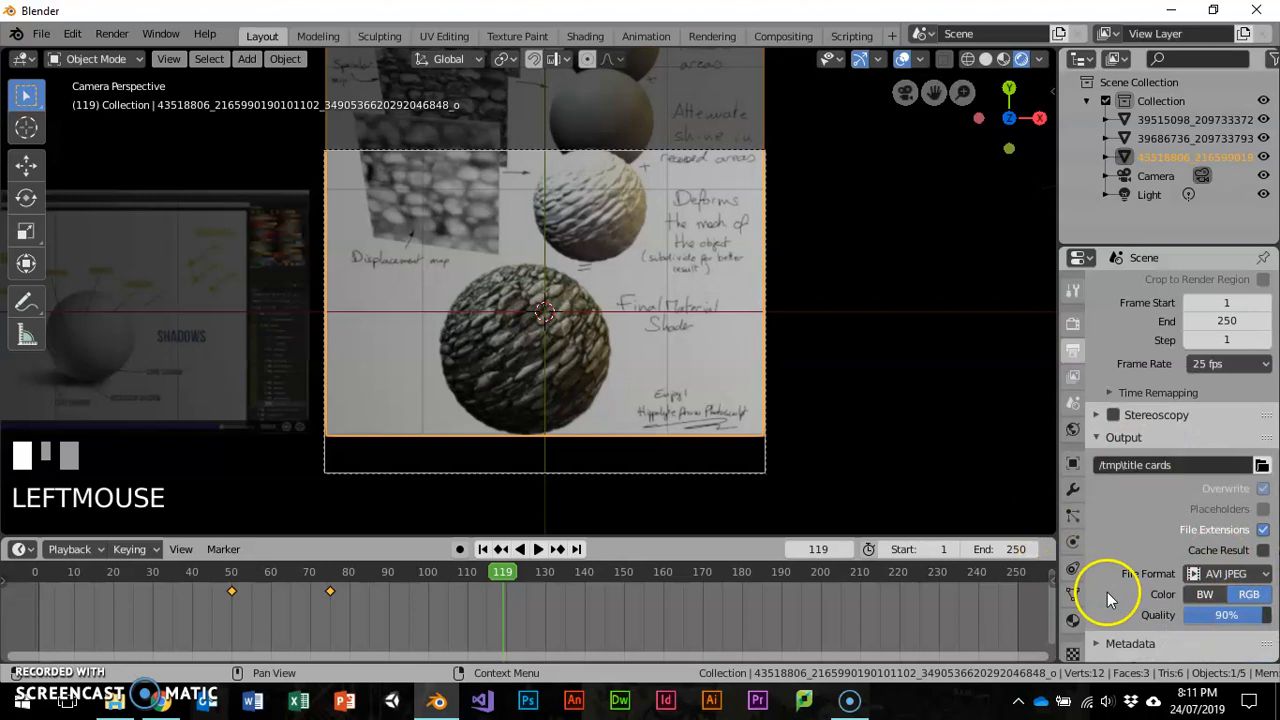